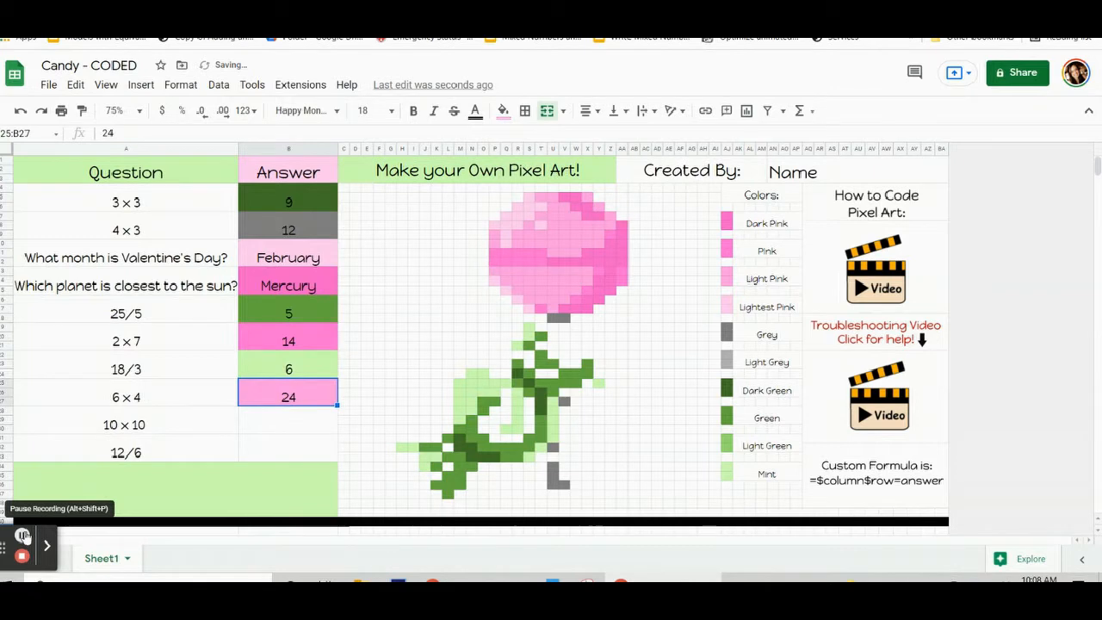
Enter the answers 100 for 10 x 10 and 2 for 12/6 in the Answer column
key("Return")
type("2")
key("Return")
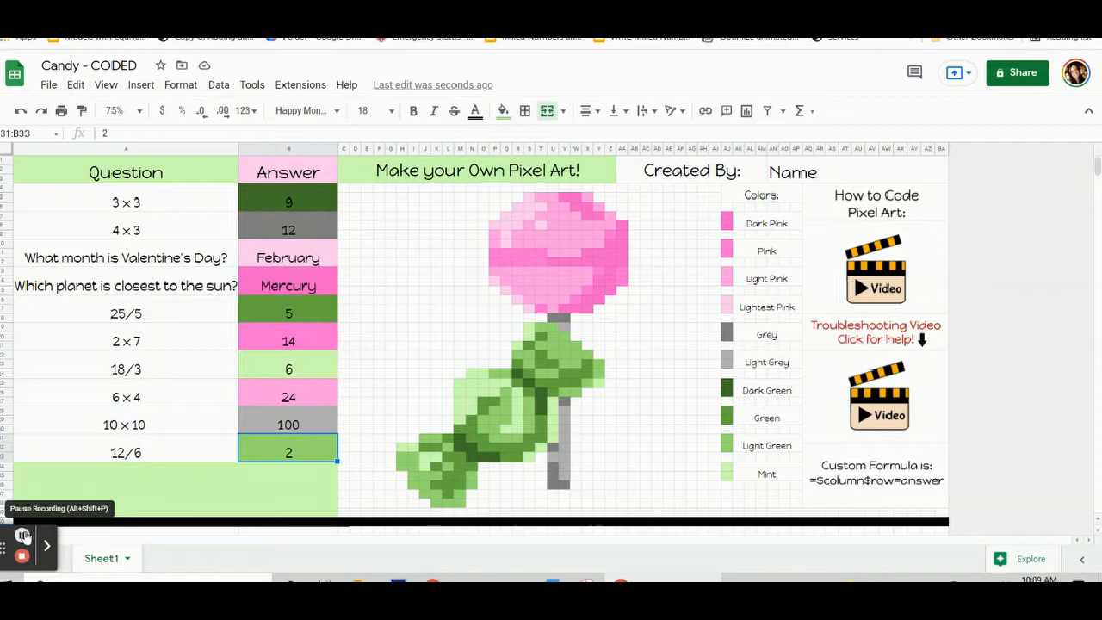
left_click(23, 536)
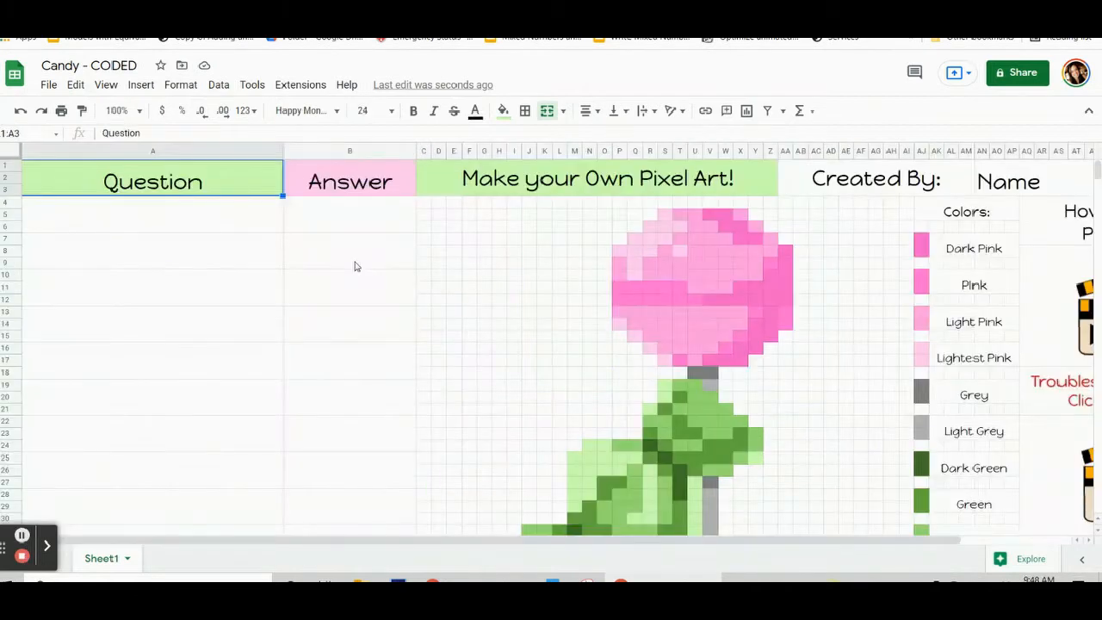
Set the sheet zoom to 75%
left_click(140, 112)
left_click(140, 112)
left_click(141, 112)
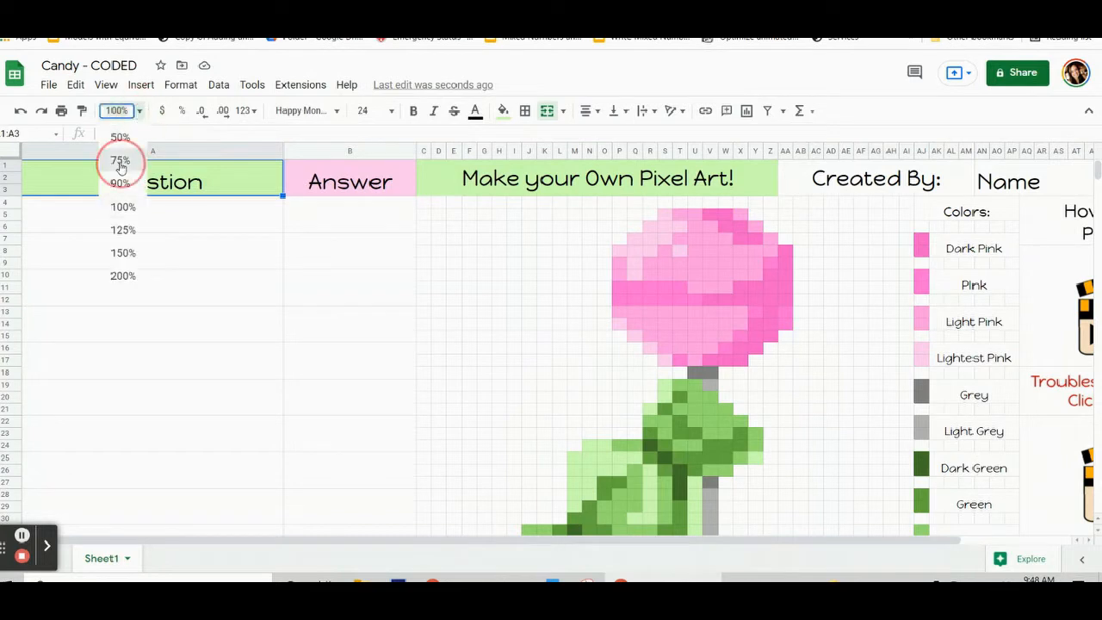
left_click(121, 162)
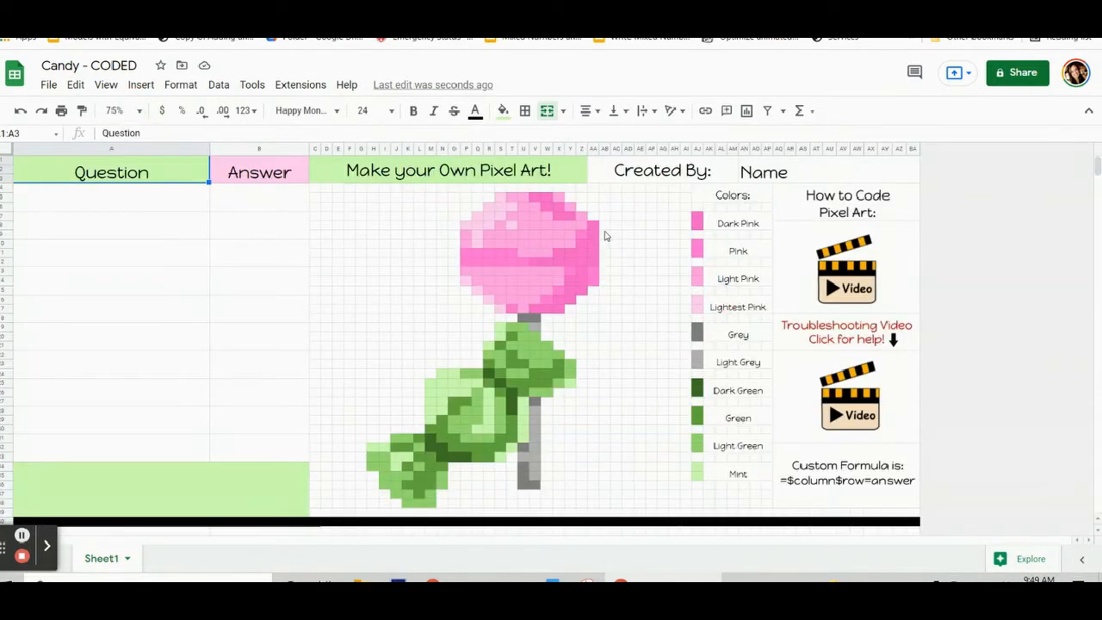
Enter the first question 3 x 3 with the answer 9, and widen the Question column
left_click(112, 202)
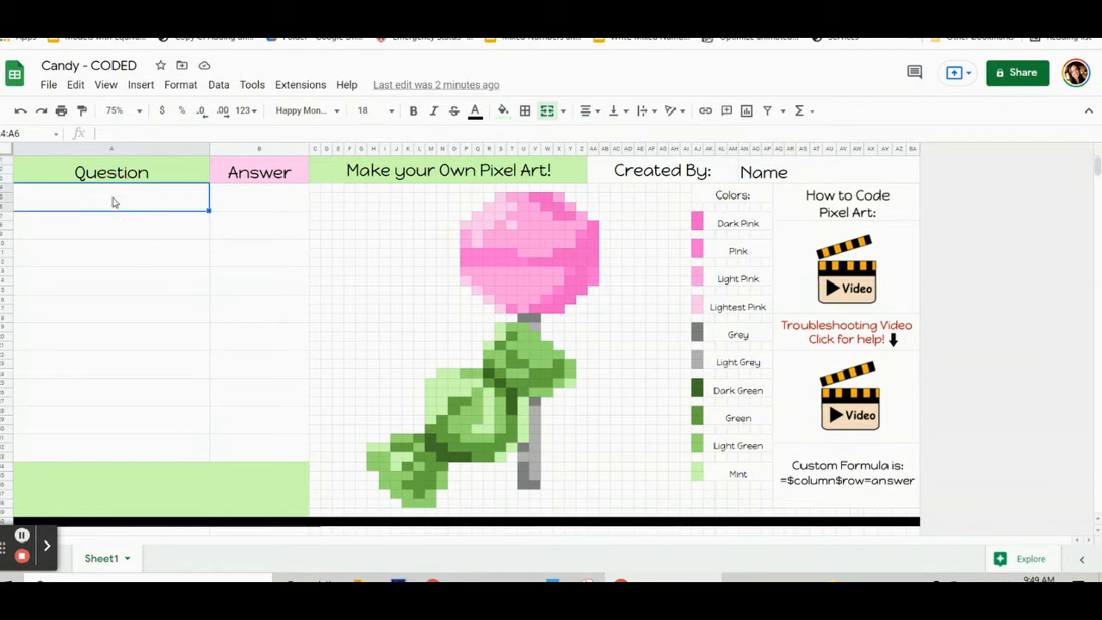
type("3 x 3")
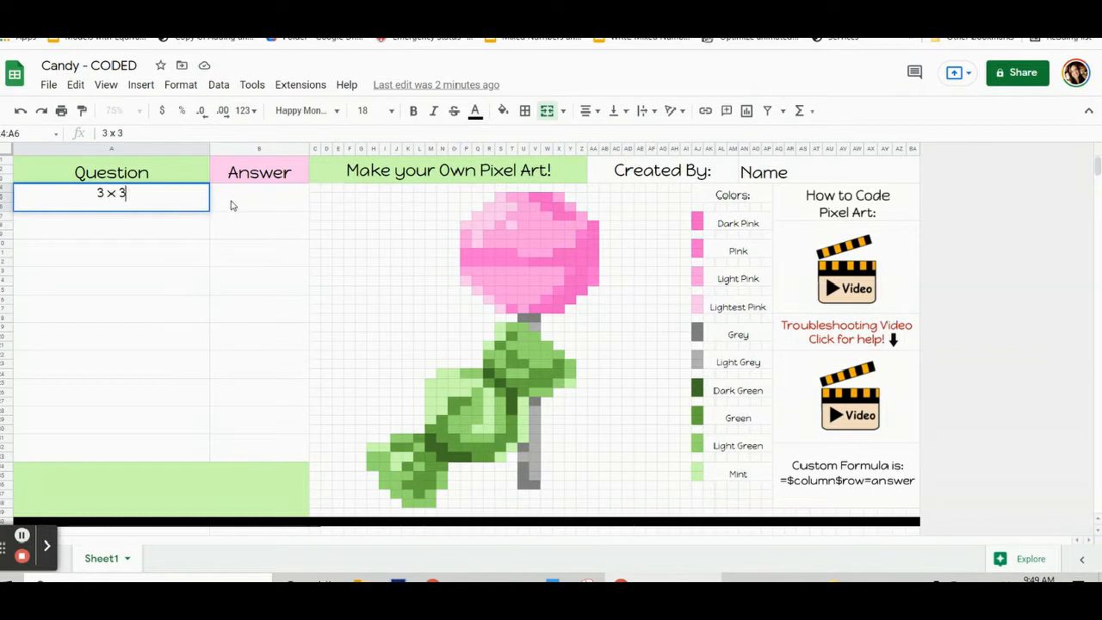
left_click(238, 207)
type("9")
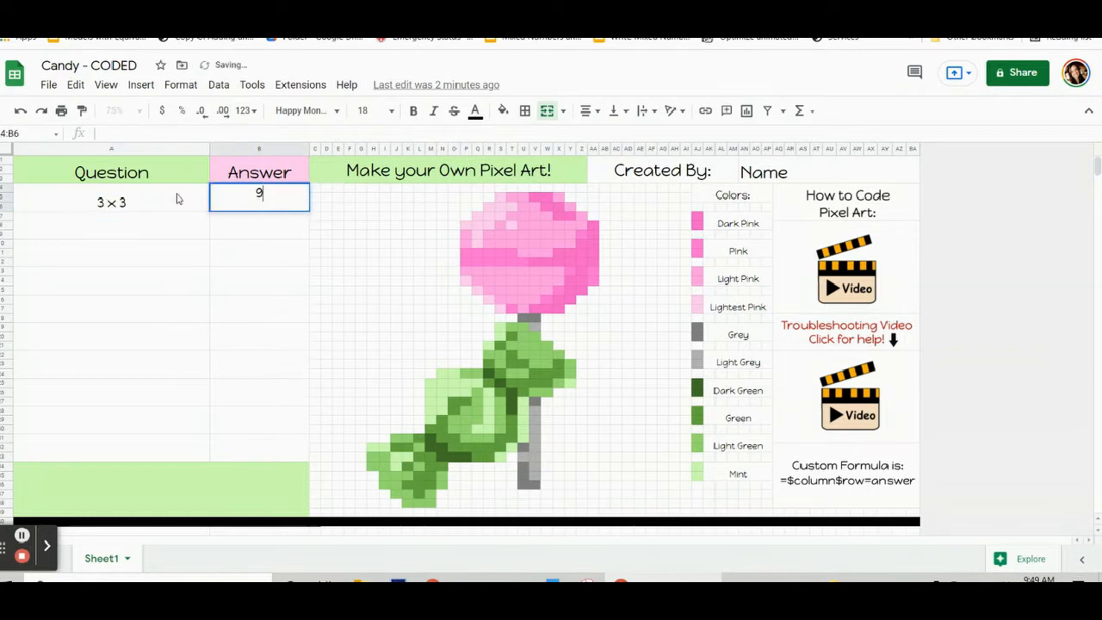
left_click_drag(207, 148, 238, 149)
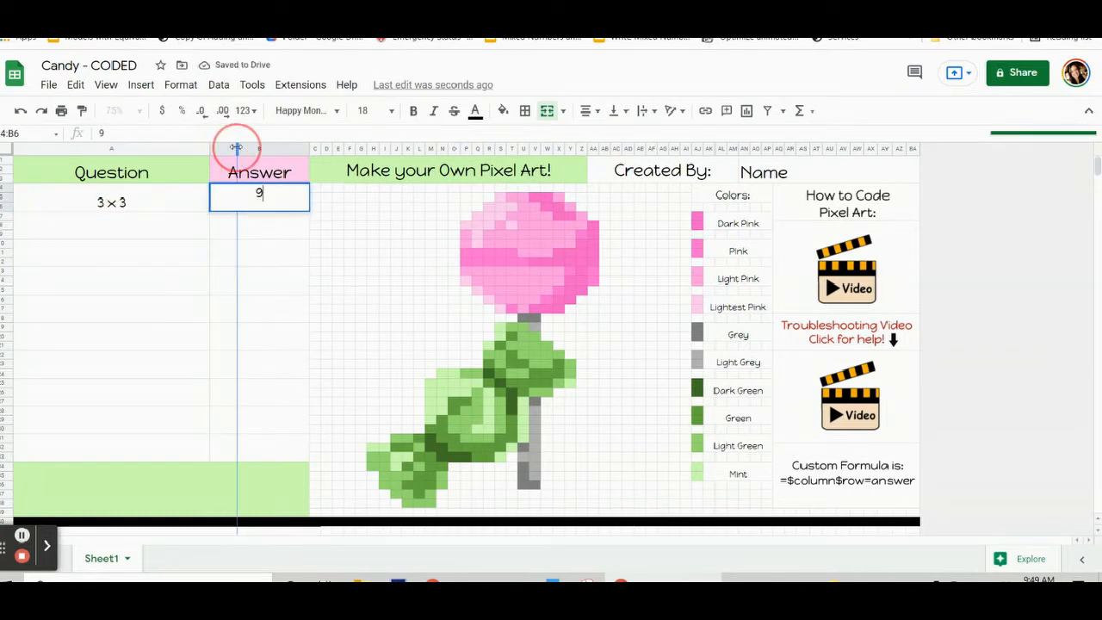
Add the question 4 x 3 with the answer 12 in the second question row
left_click(151, 225)
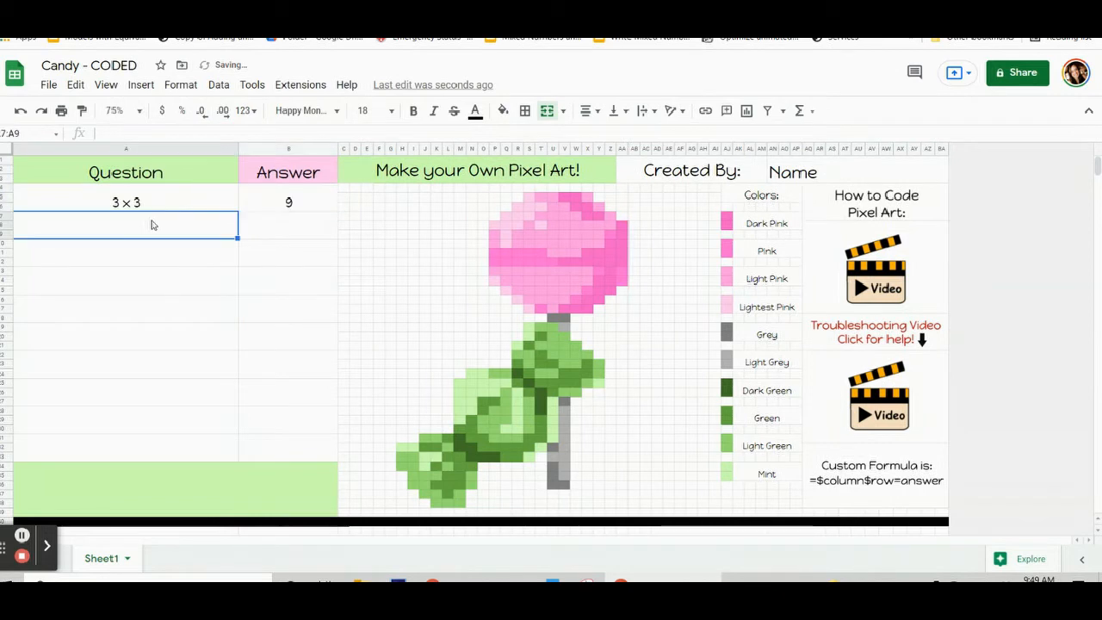
type("4 x 3")
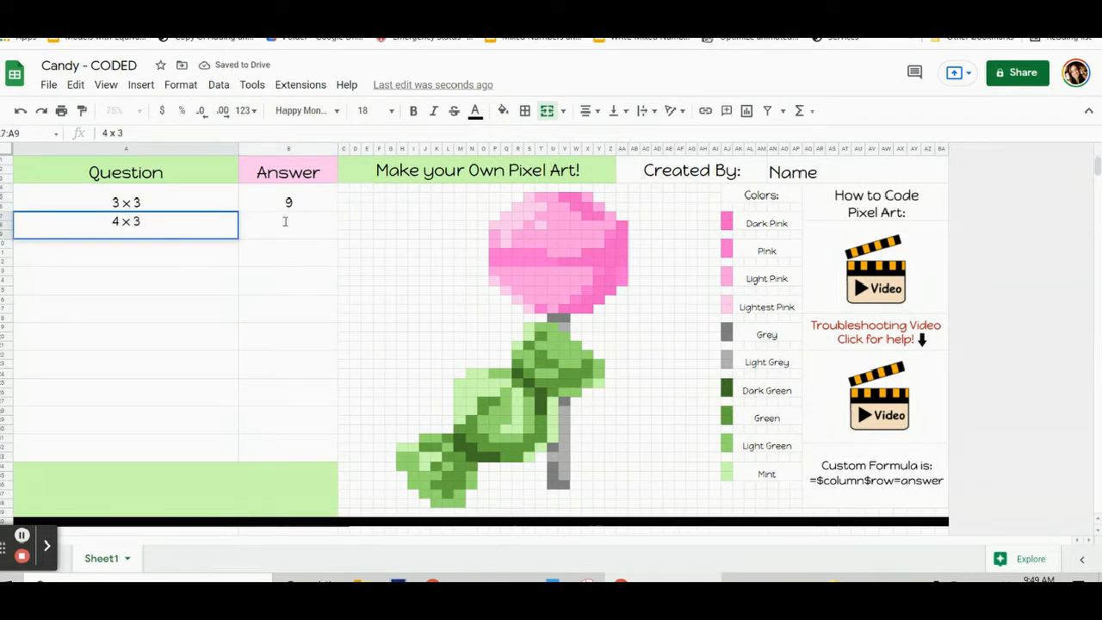
left_click(285, 220)
type("12")
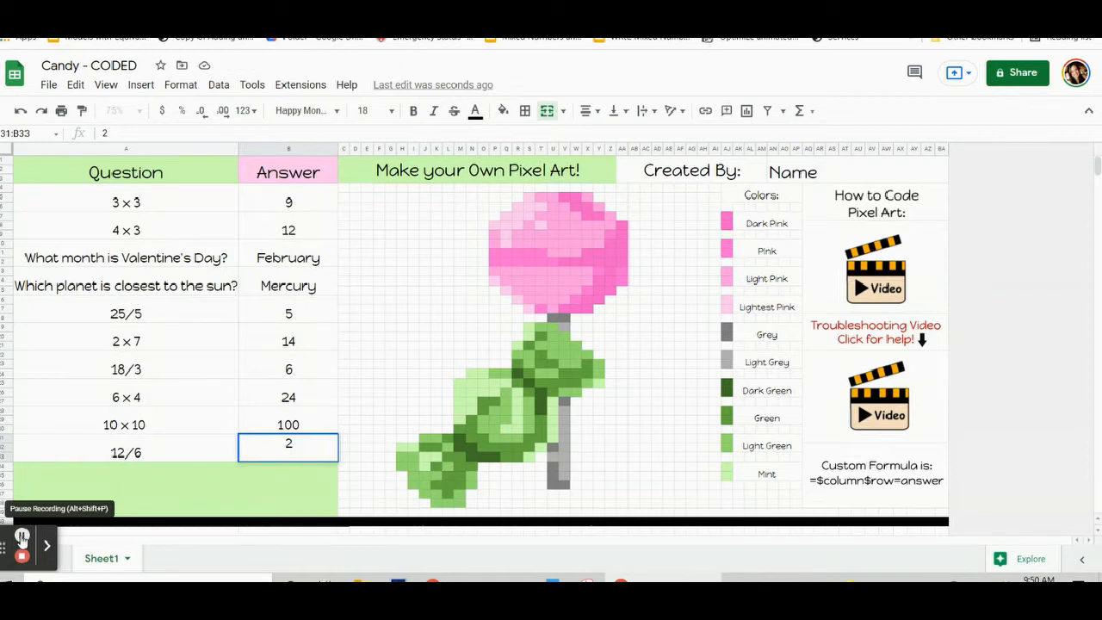
Go through all ten answer cells one by one, from the 3 x 3 row down to the 12/6 row
left_click(264, 207)
left_click(265, 229)
left_click(264, 256)
left_click(267, 288)
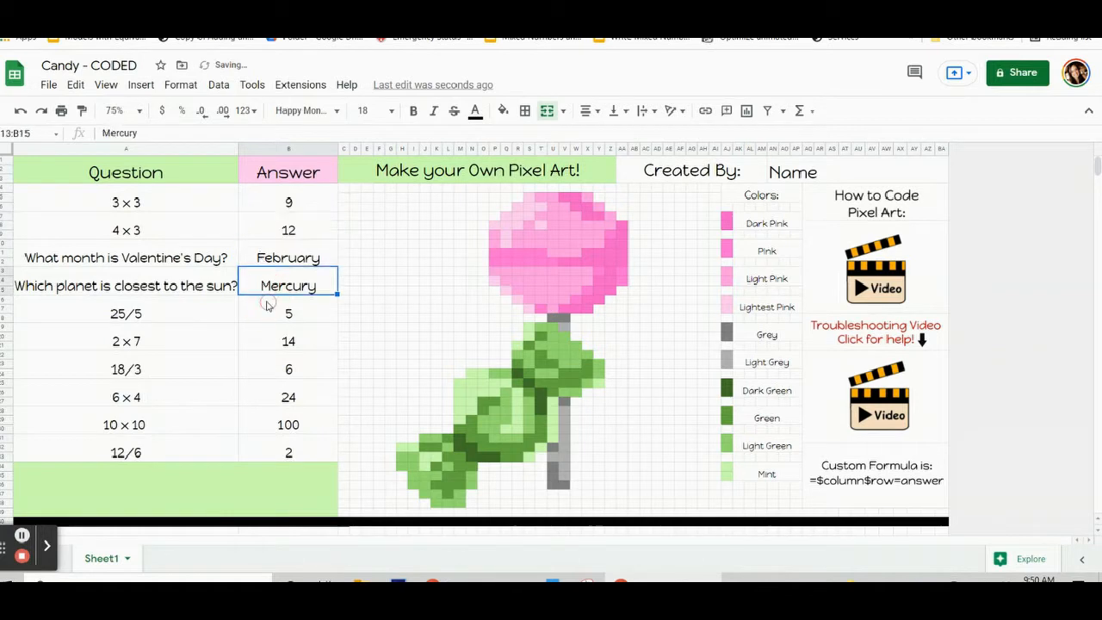
left_click(265, 314)
left_click(260, 343)
left_click(258, 370)
left_click(258, 400)
left_click(261, 423)
left_click(272, 449)
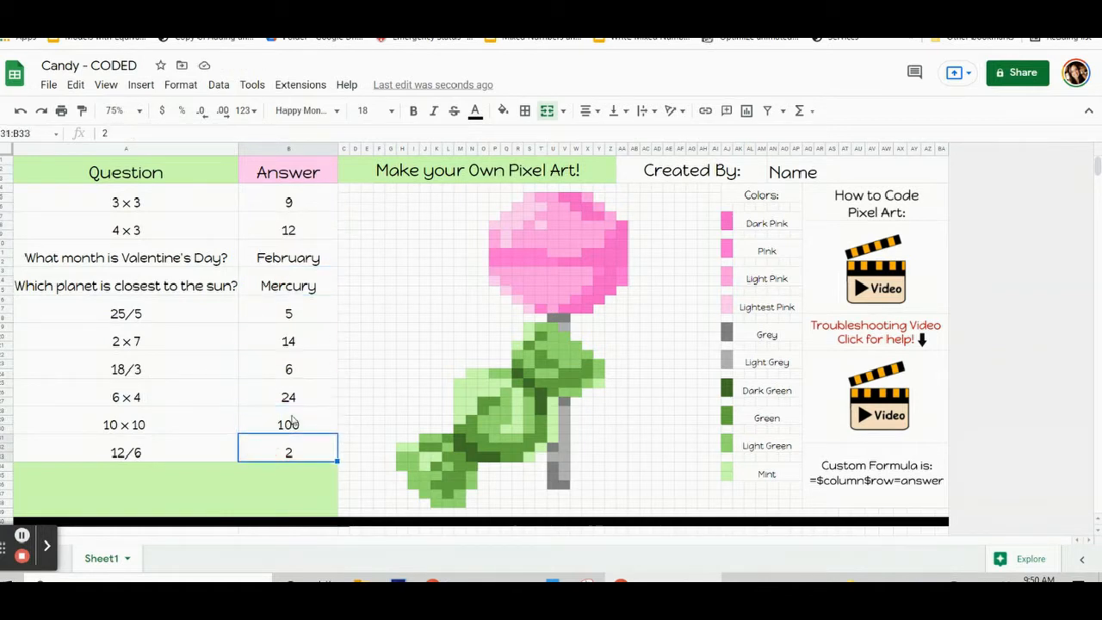
Examine which column and rows the answer cell for 3 x 3 occupies
left_click(271, 208)
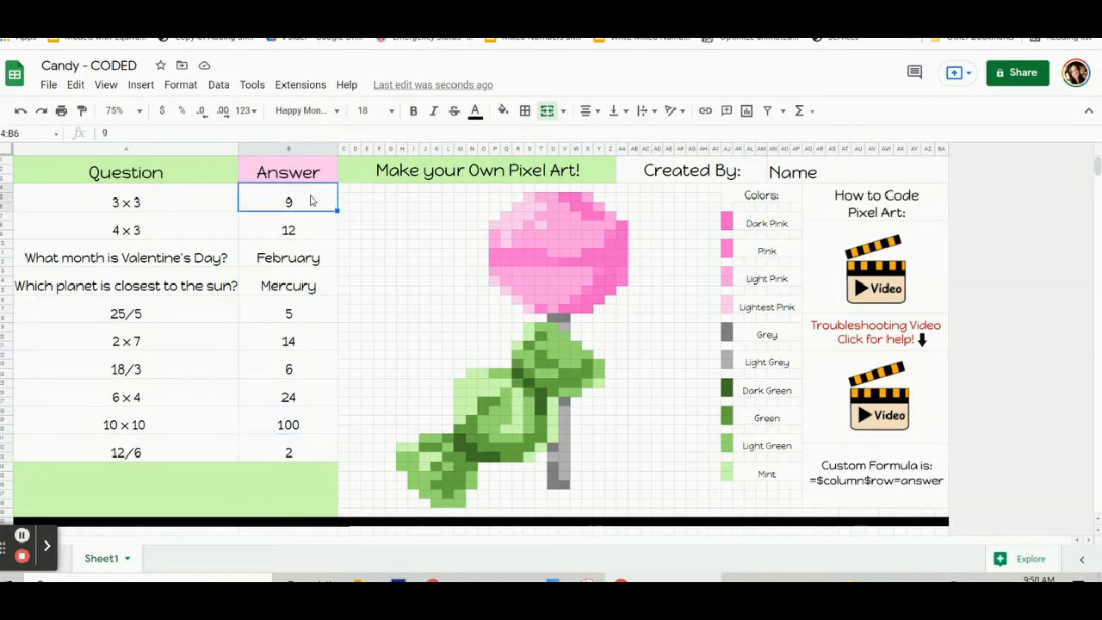
left_click(271, 204)
left_click(402, 337)
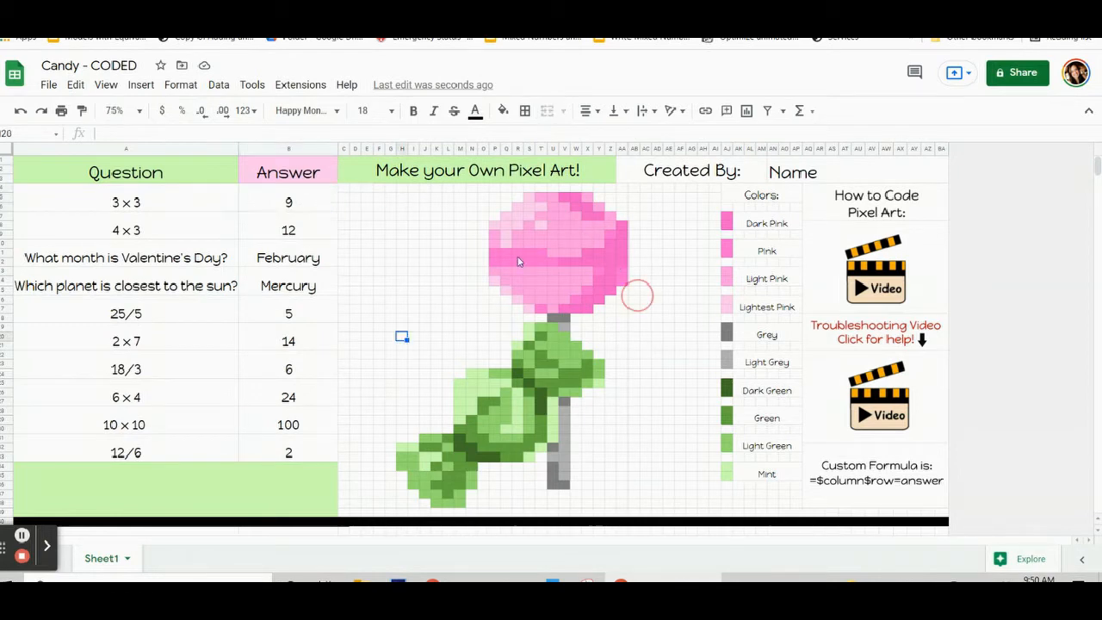
left_click(289, 287)
left_click(299, 198)
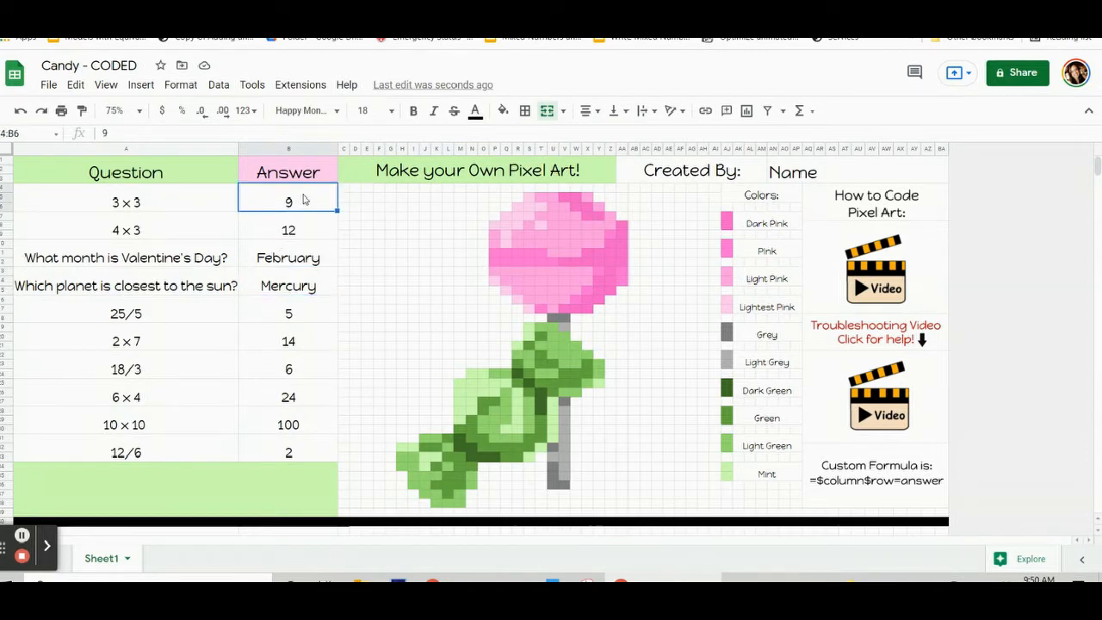
left_click(303, 196)
left_click(290, 203)
left_click(288, 149)
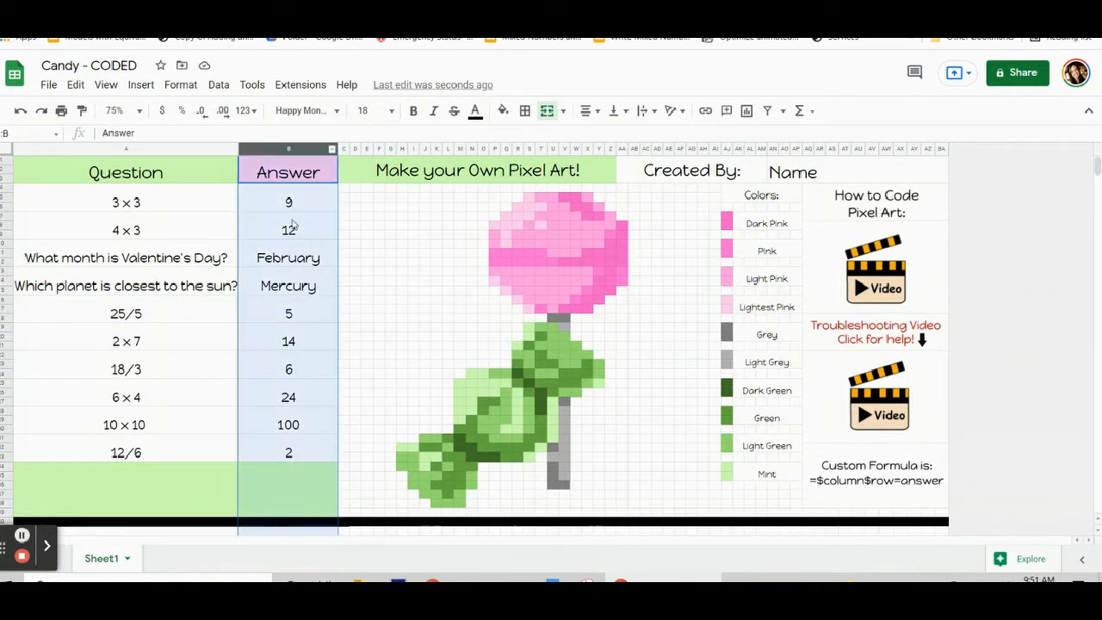
left_click(295, 201)
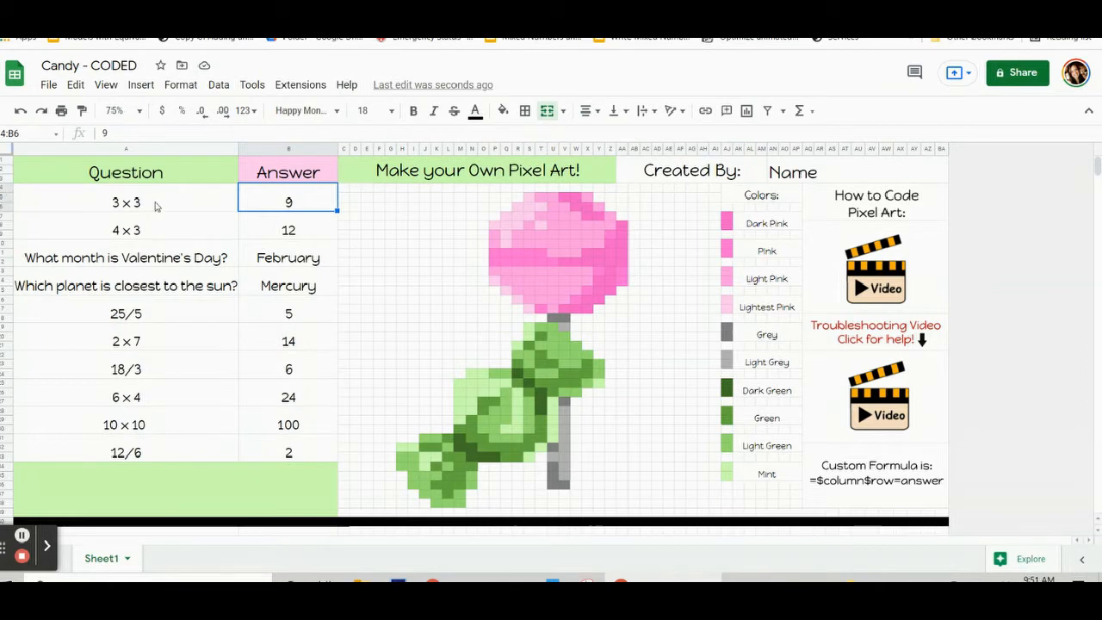
left_click(313, 201)
Examine the row spans of the first four answer cells and the custom formula note beside the pixel art
key("Down")
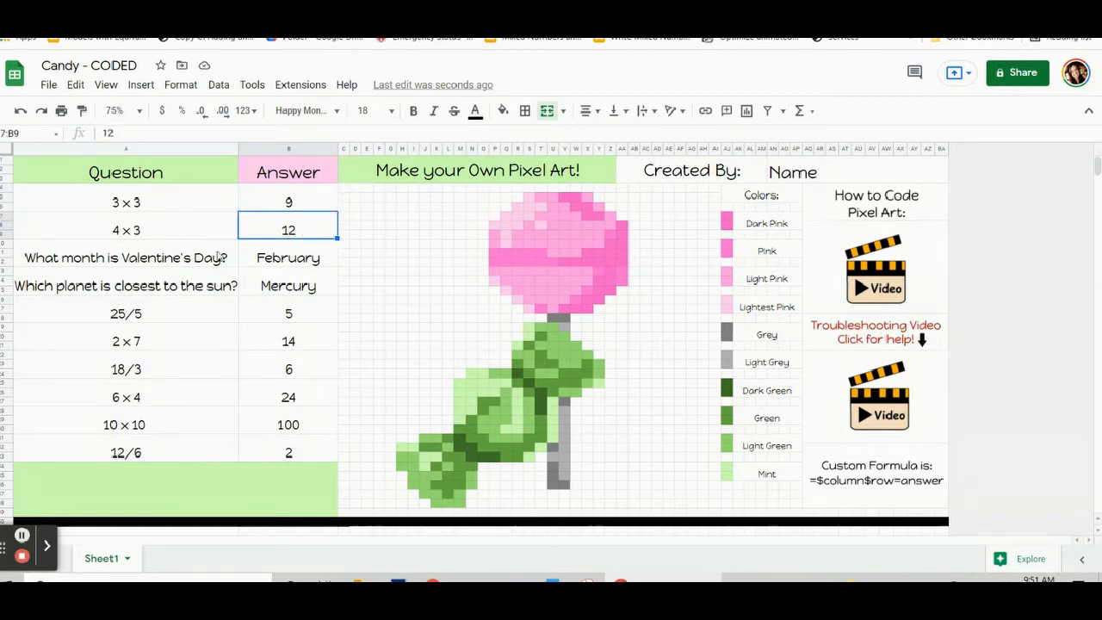
left_click(290, 264)
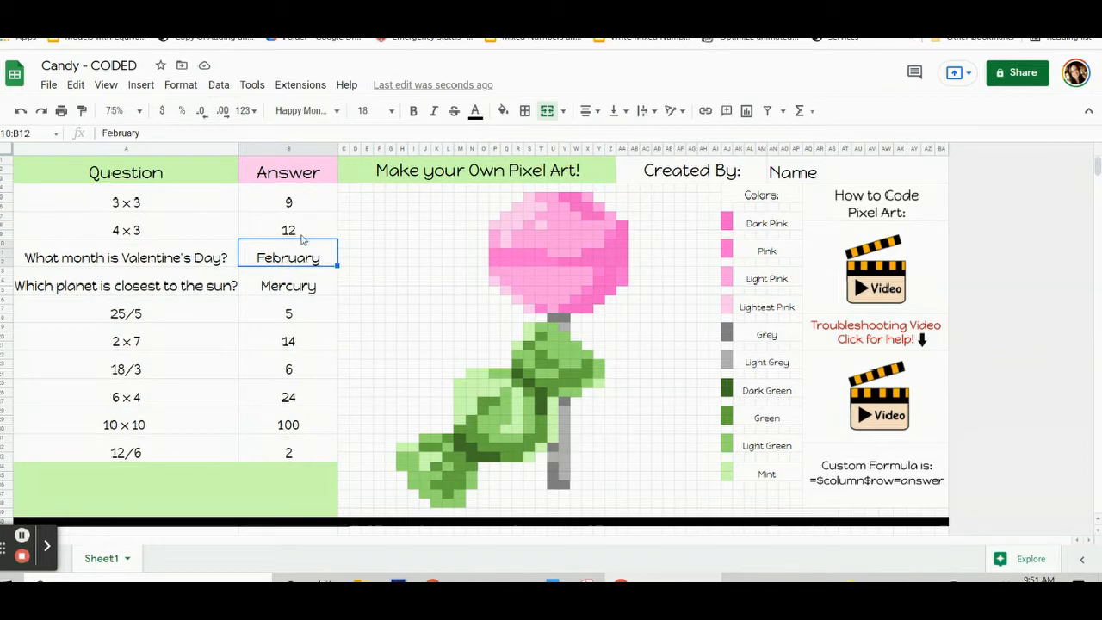
left_click(267, 286)
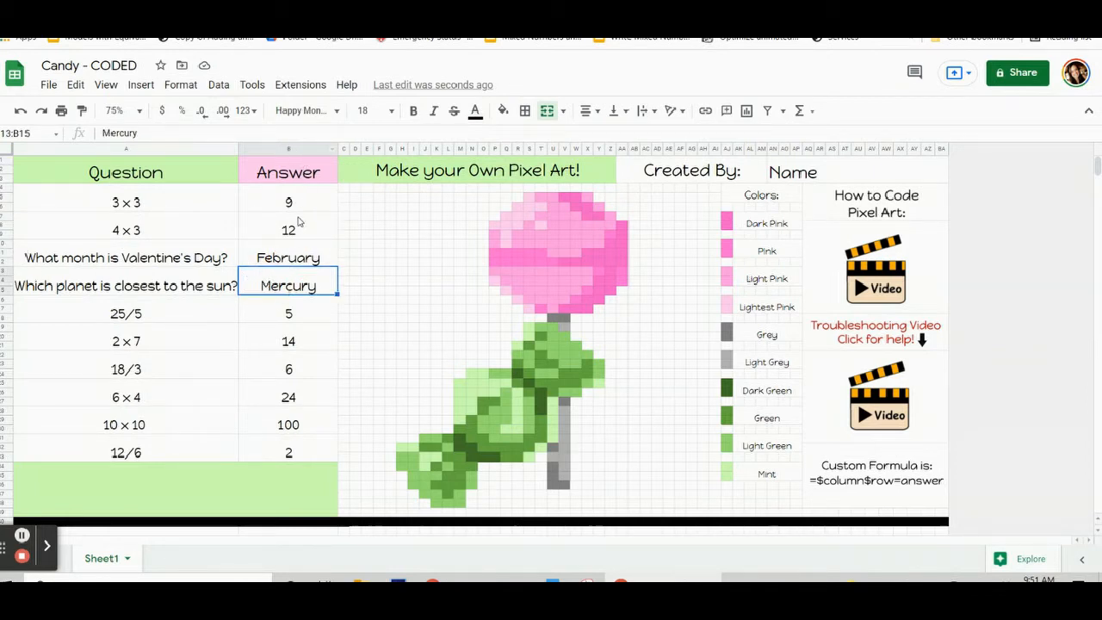
left_click(297, 209)
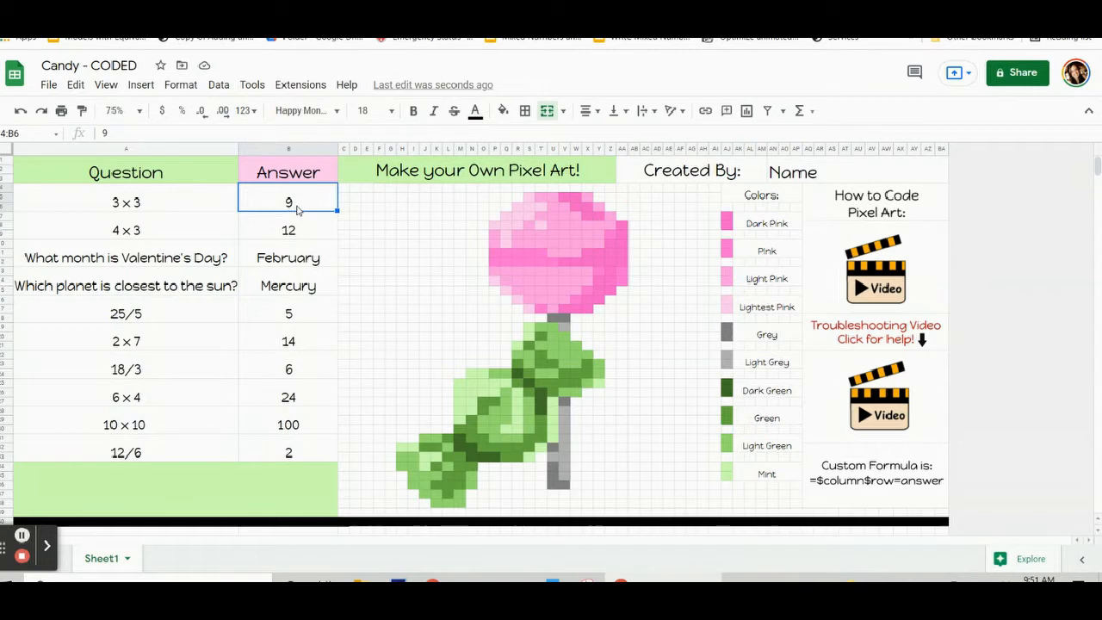
left_click(294, 234)
left_click(288, 263)
left_click(284, 201)
left_click(877, 486)
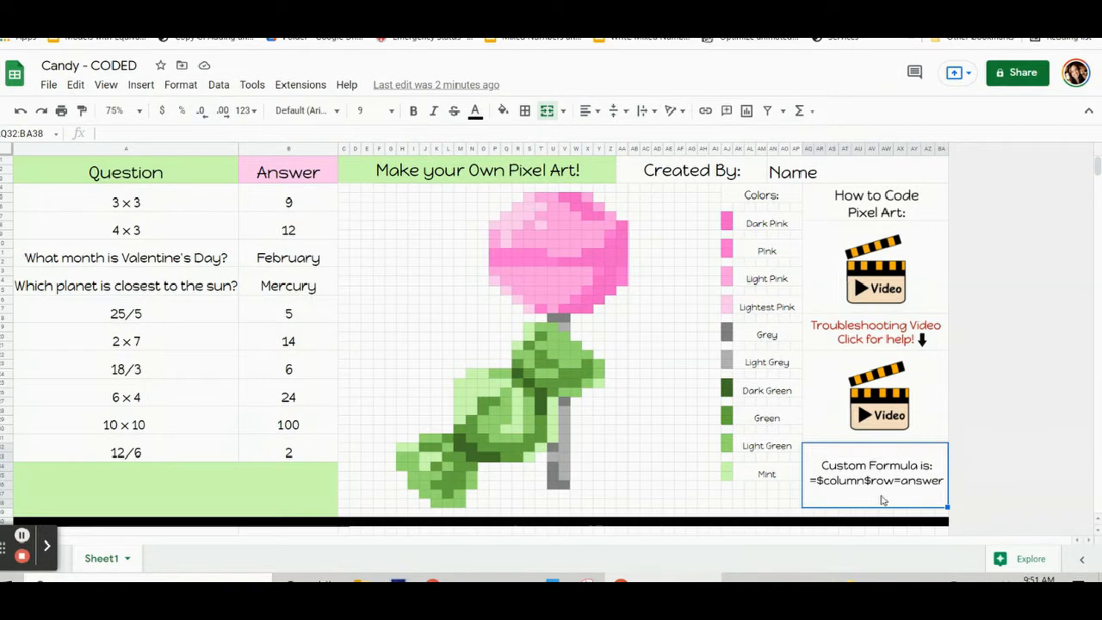
left_click(273, 208)
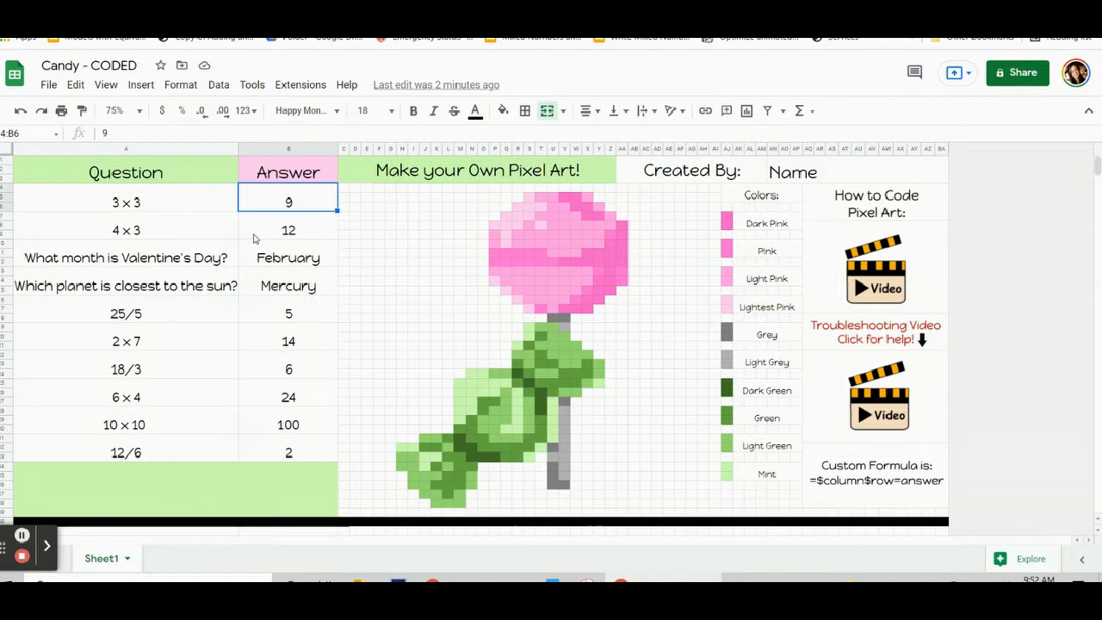
left_click(255, 239)
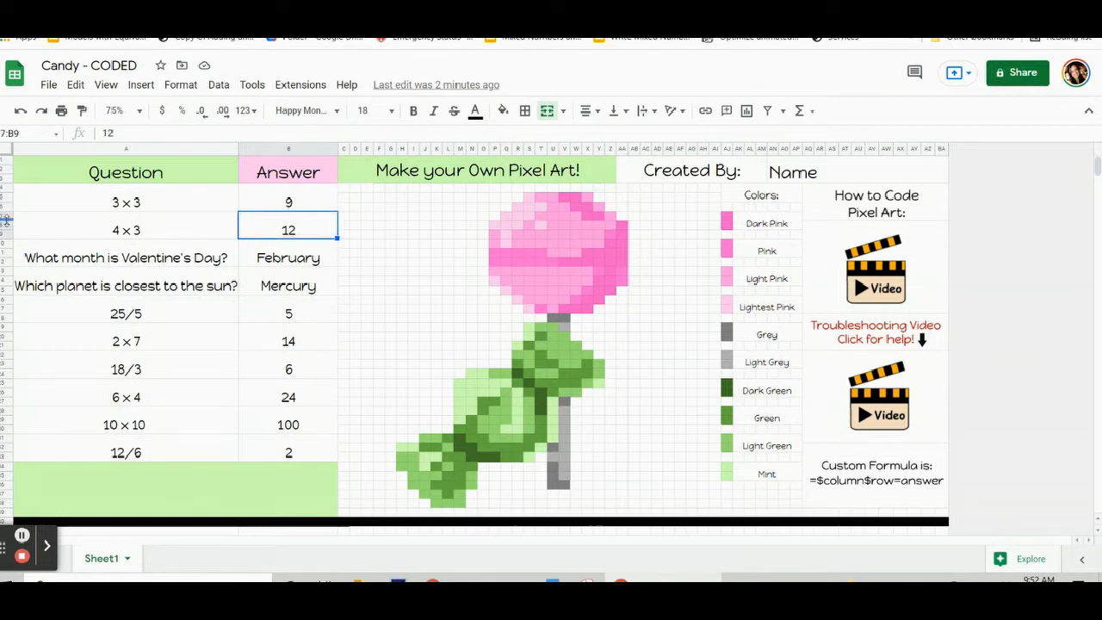
left_click(295, 265)
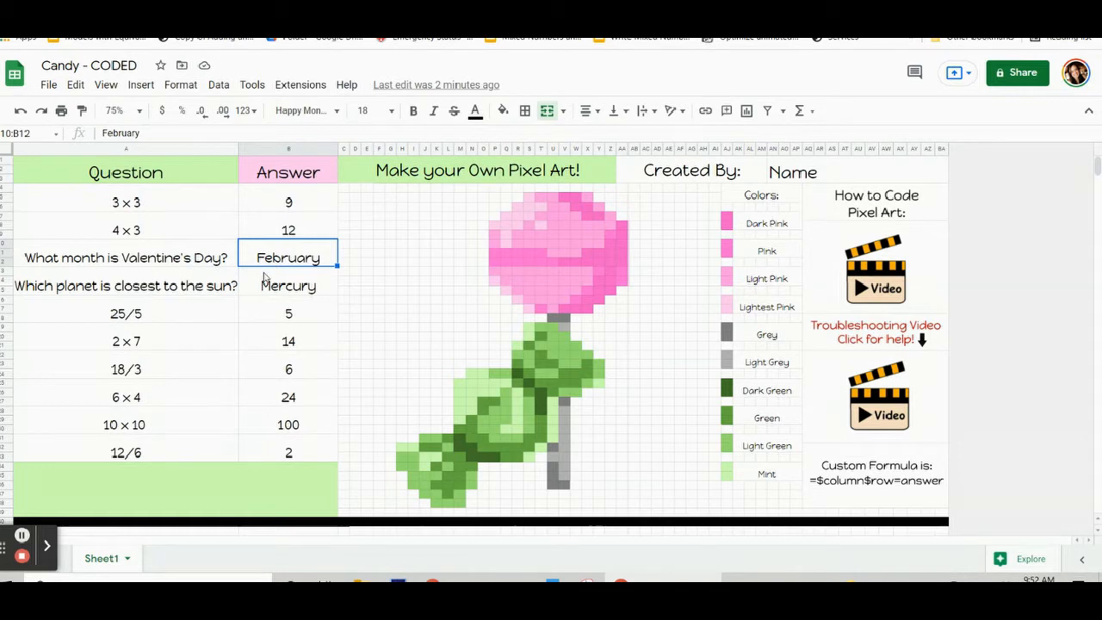
Start a conditional formatting rule for the answer cell of 3 x 3, range B4:B6
left_click(284, 206)
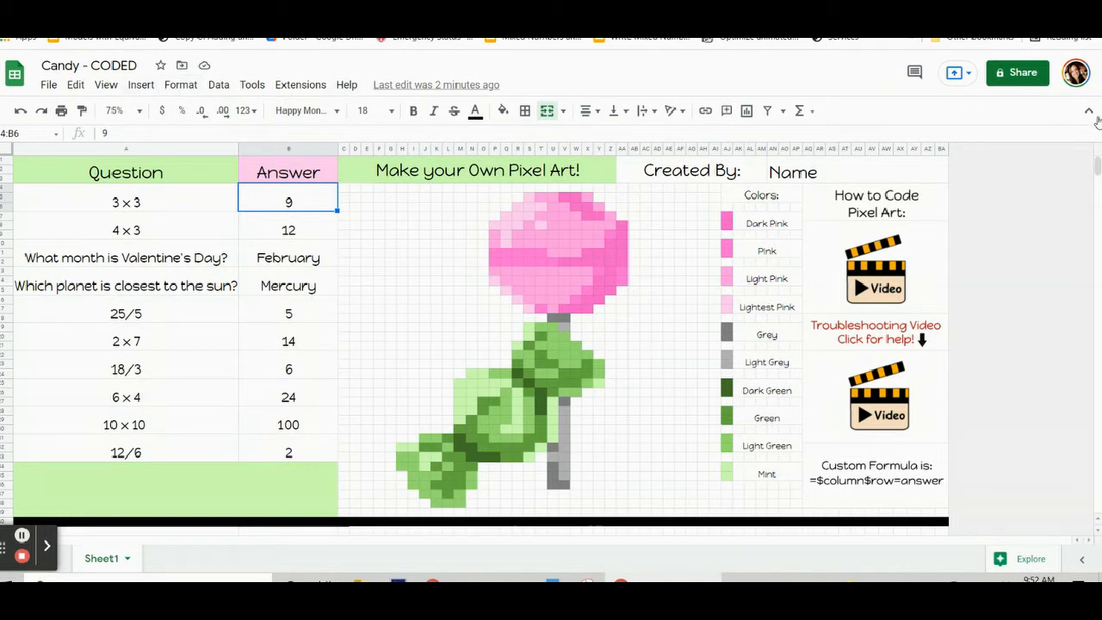
left_click(183, 85)
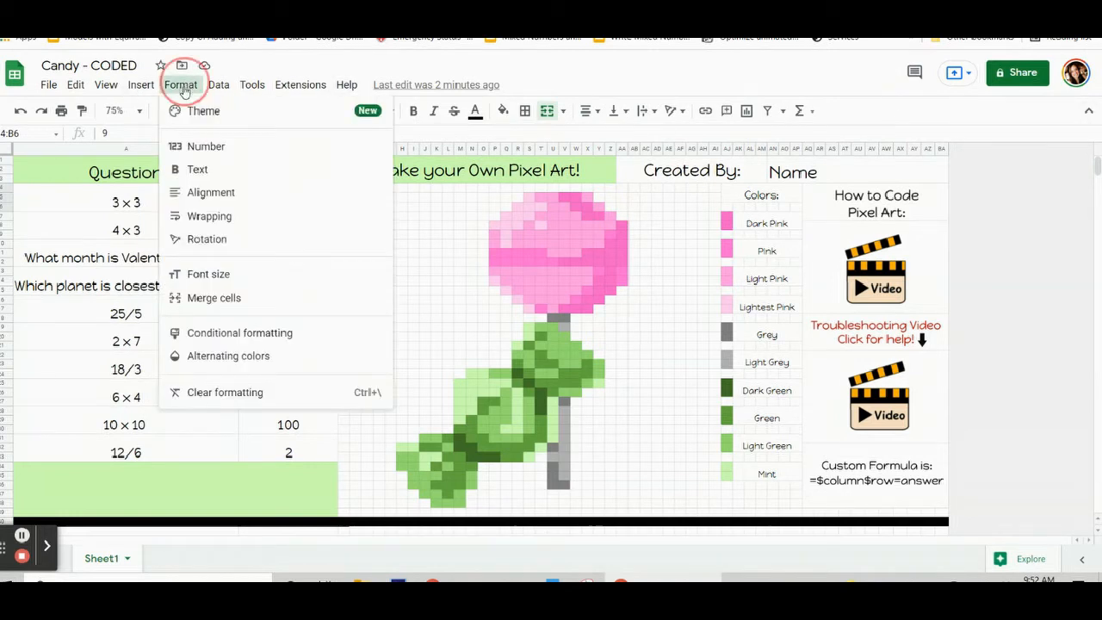
left_click(223, 333)
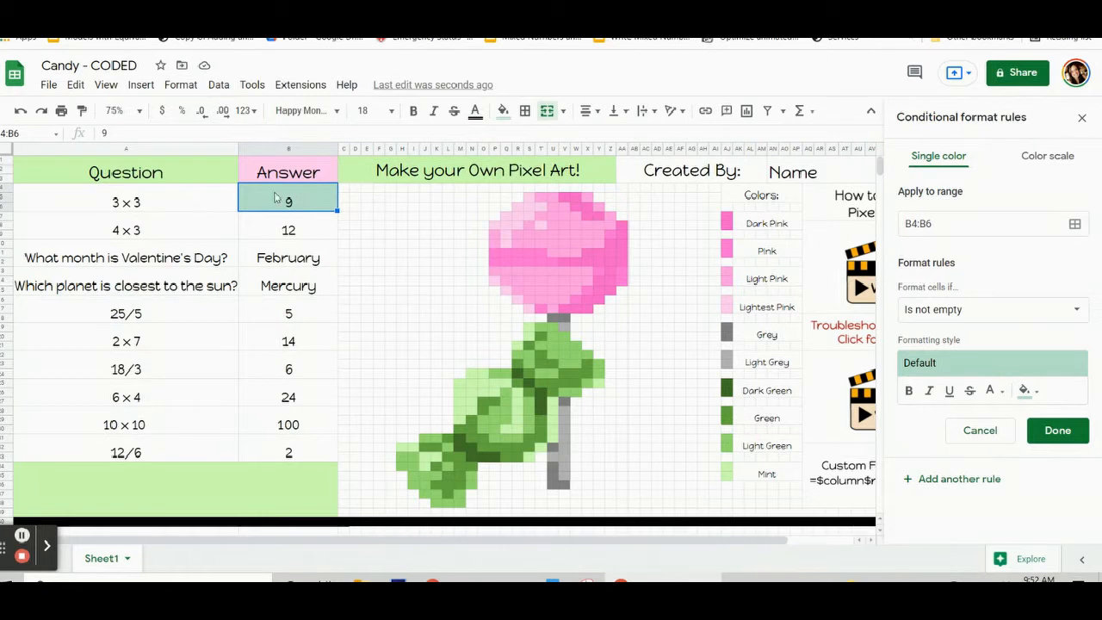
Check which custom fill color a dark green pixel of the candy wrapper uses against the rule's color palette
left_click(1030, 392)
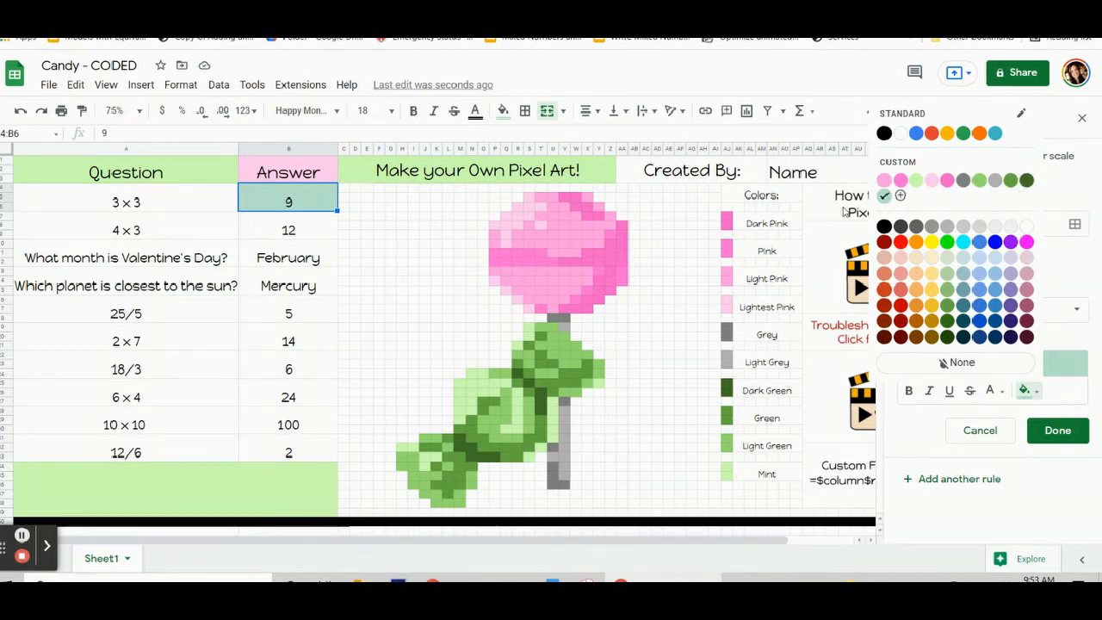
left_click(543, 396)
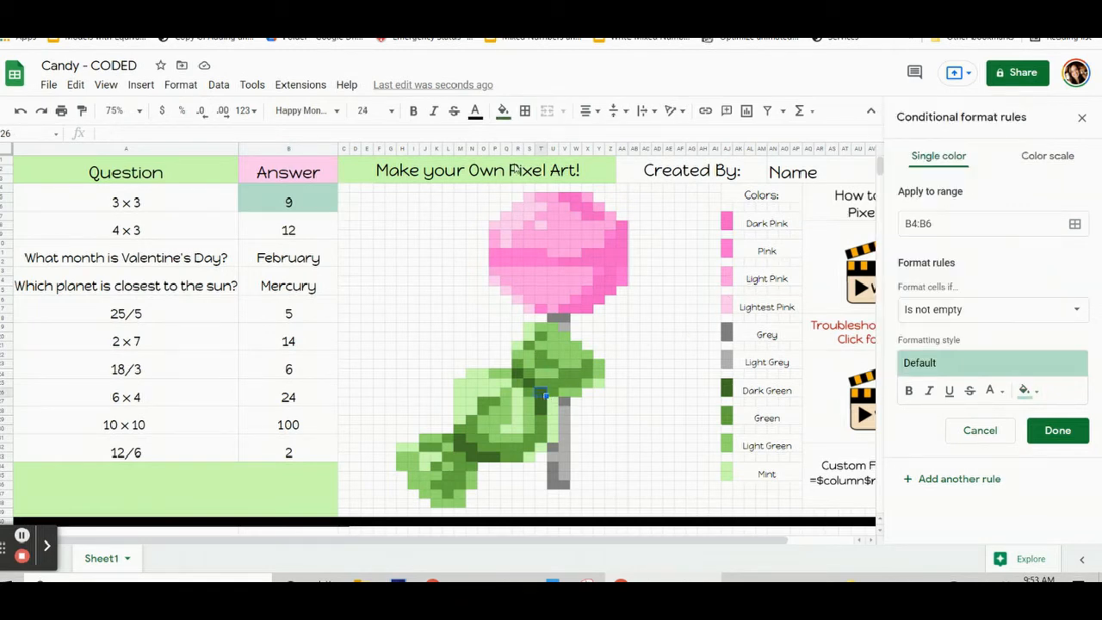
left_click(503, 110)
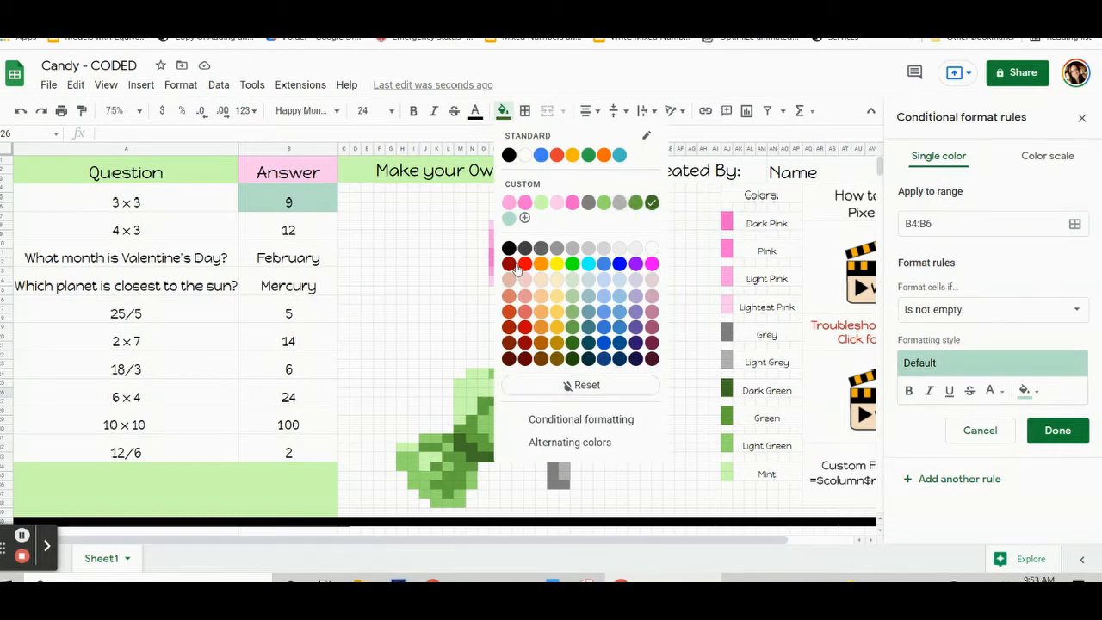
Set the fill color of the B4:B6 conditional formatting rule to the custom dark green
left_click(317, 206)
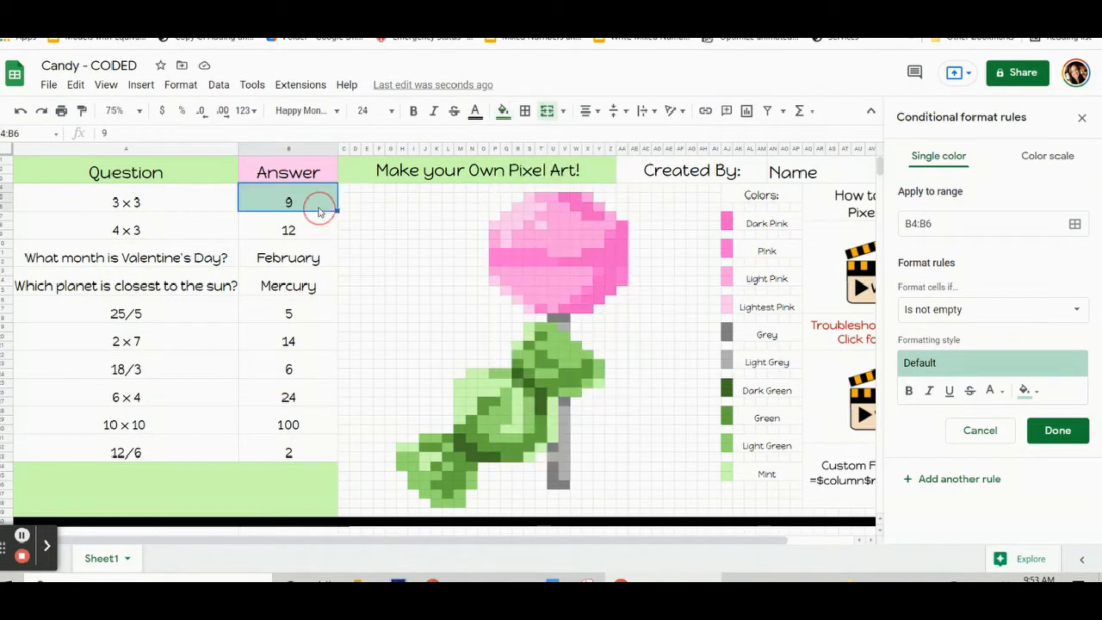
left_click(1036, 396)
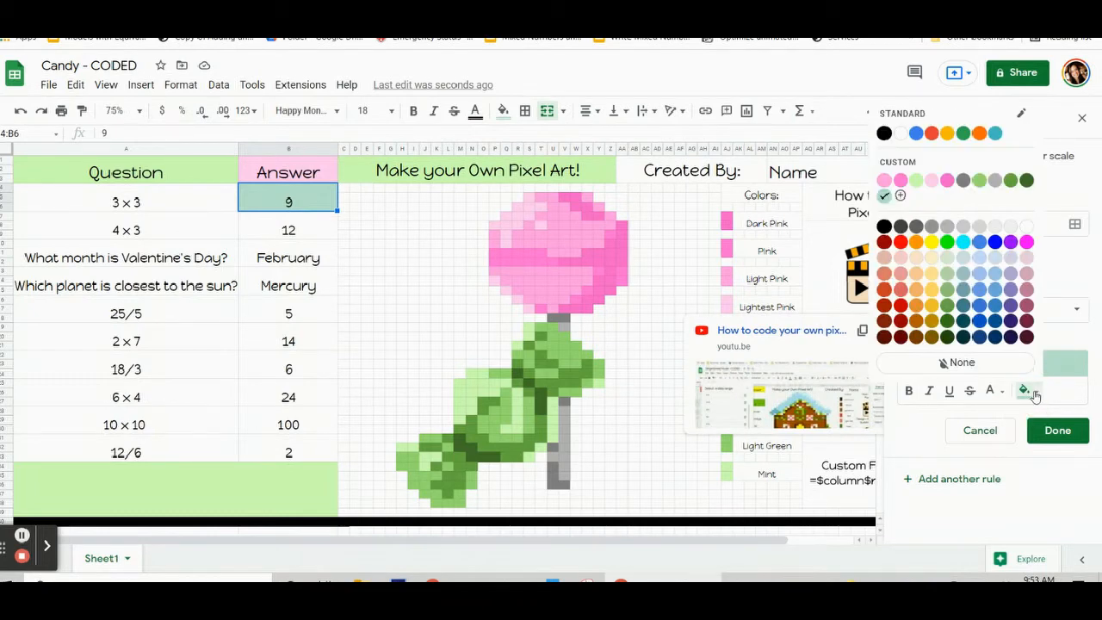
left_click(1027, 180)
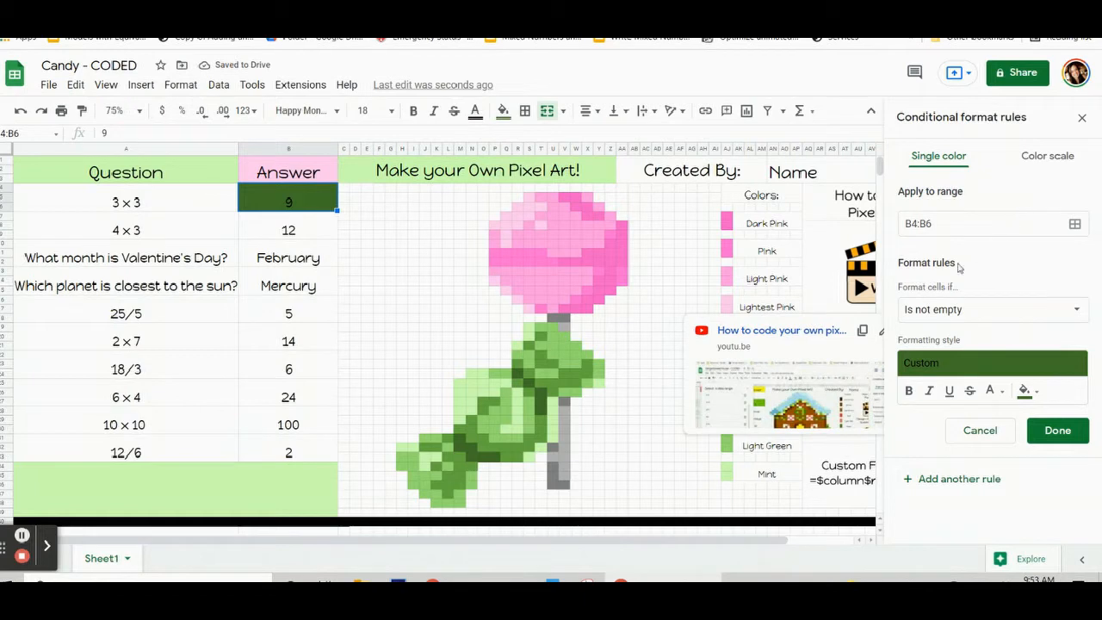
Set the B4:B6 rule's condition to the custom formula =$b$4=9 and save the rule
left_click(962, 312)
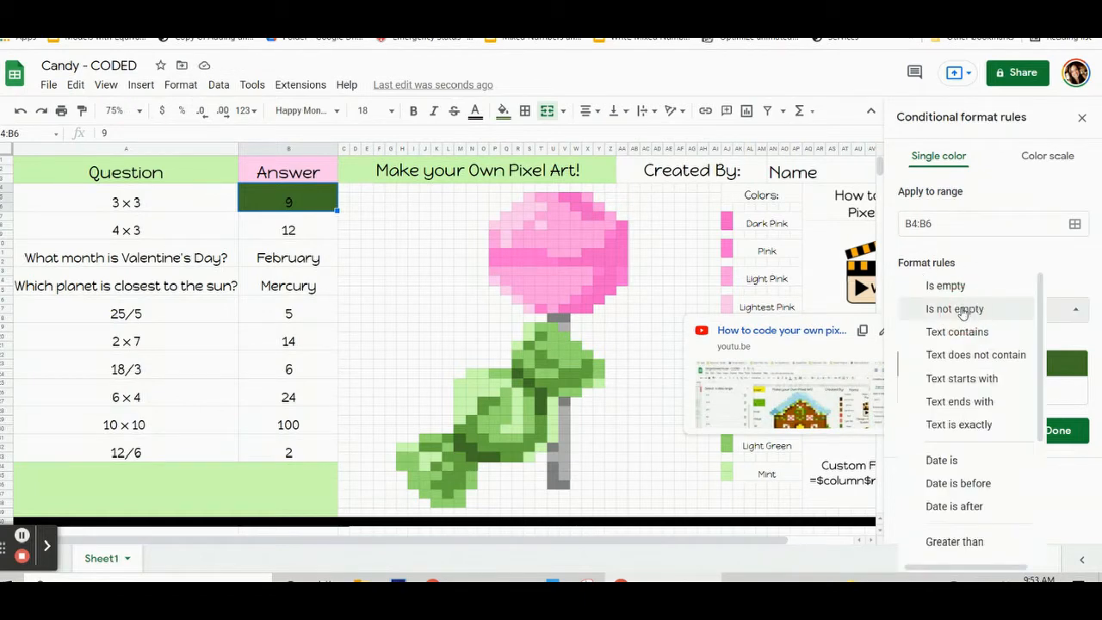
scroll(973, 403, "down", 3)
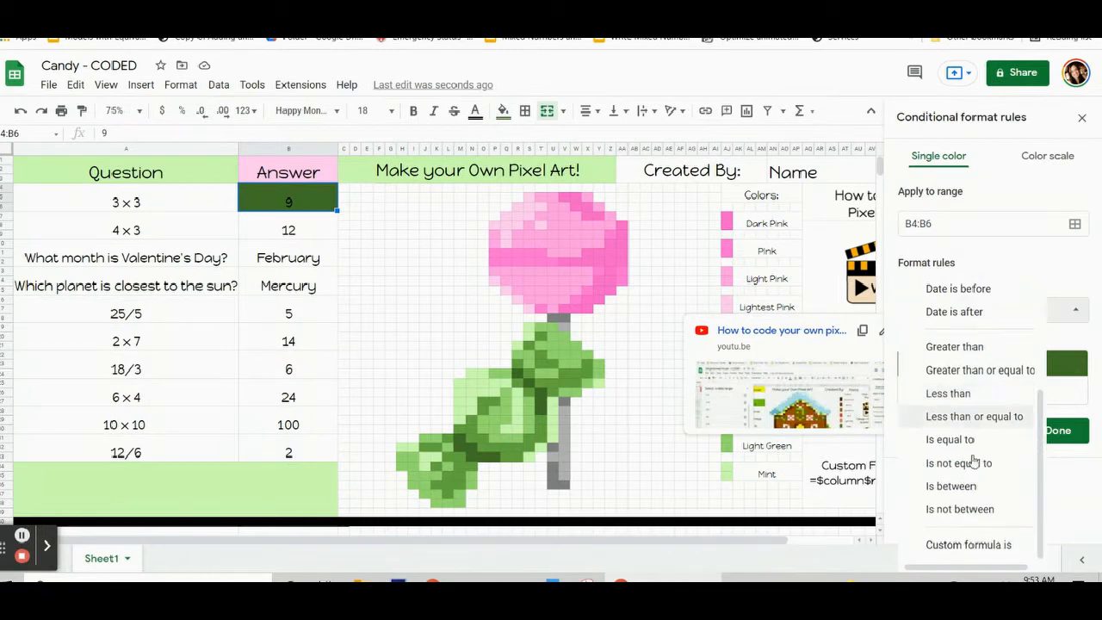
left_click(966, 547)
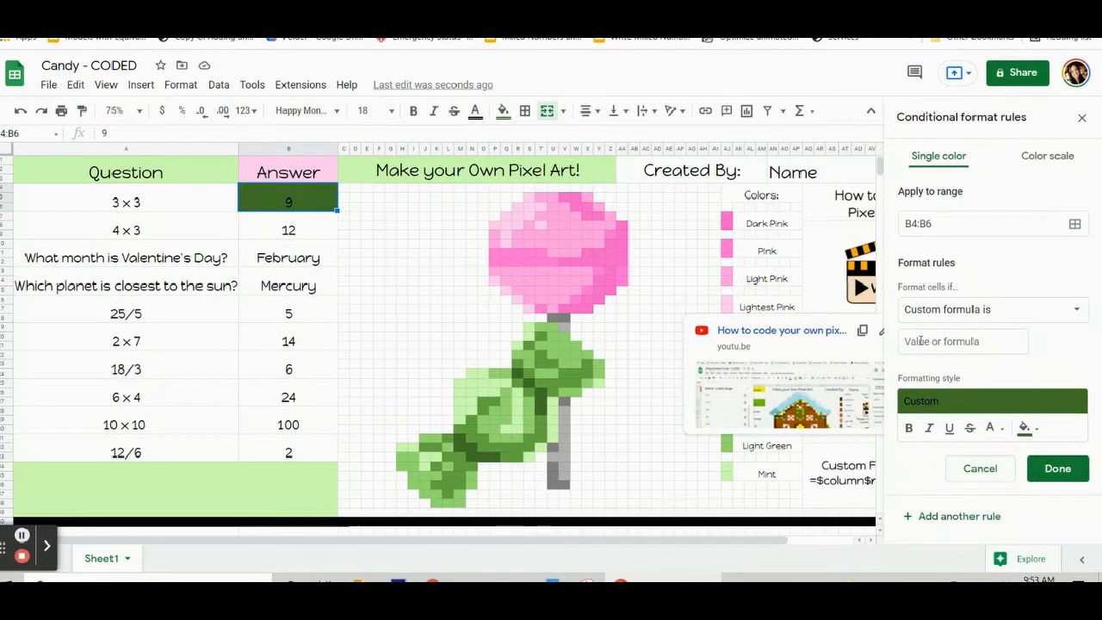
left_click(922, 342)
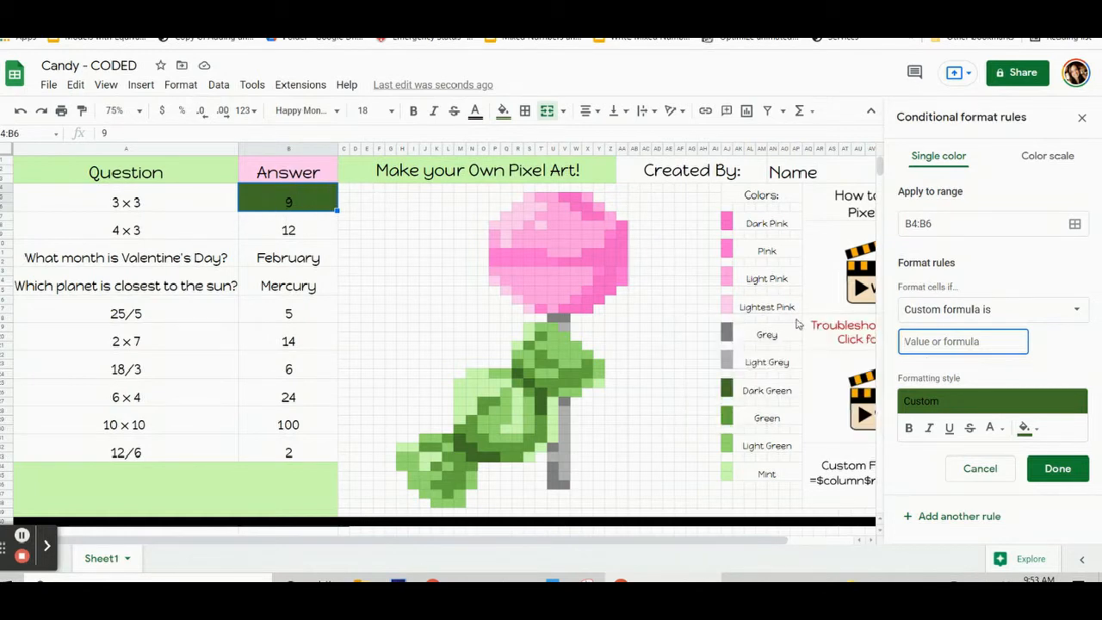
type("=$b$4=9")
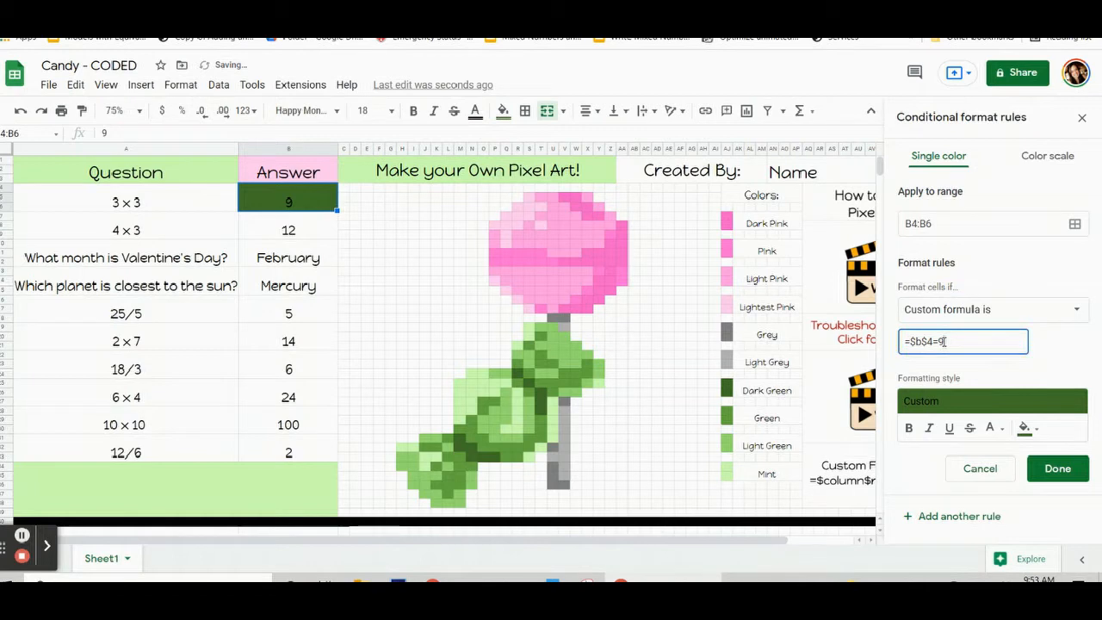
left_click(1054, 469)
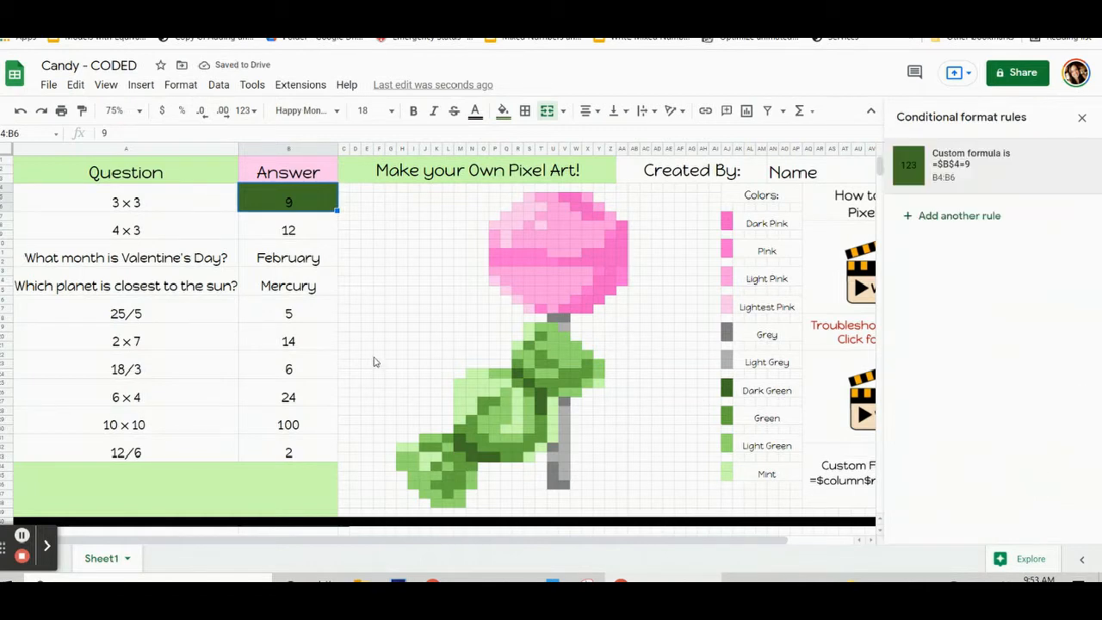
Test the rule by clearing the answer of 3 x 3, entering 43, and then entering 9
left_click(296, 214)
left_click(296, 207)
key("Delete")
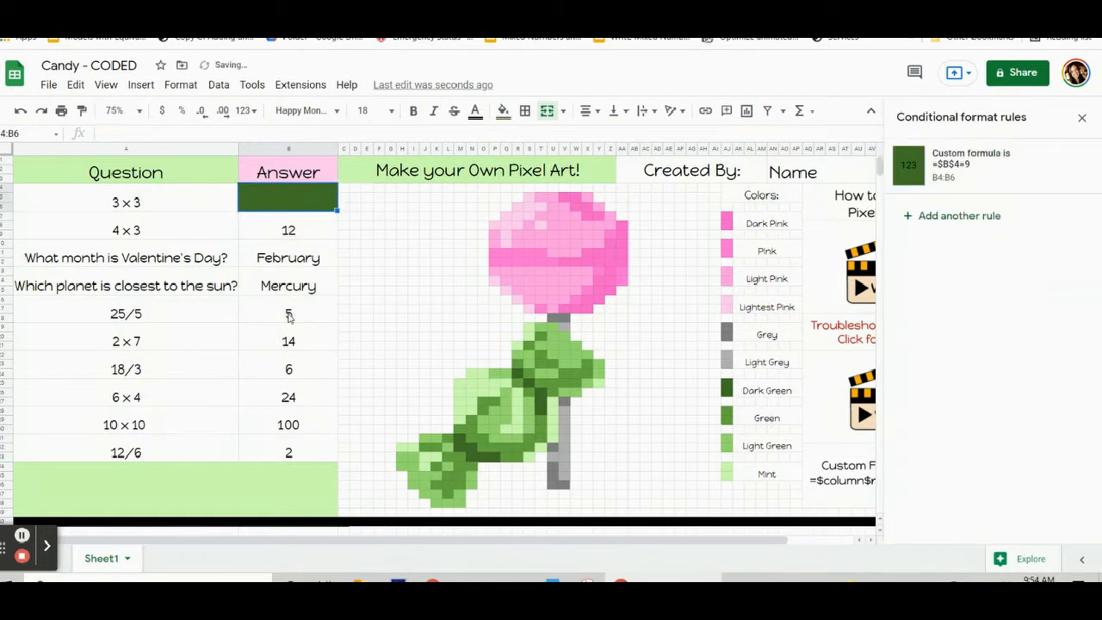
left_click(295, 315)
left_click(283, 213)
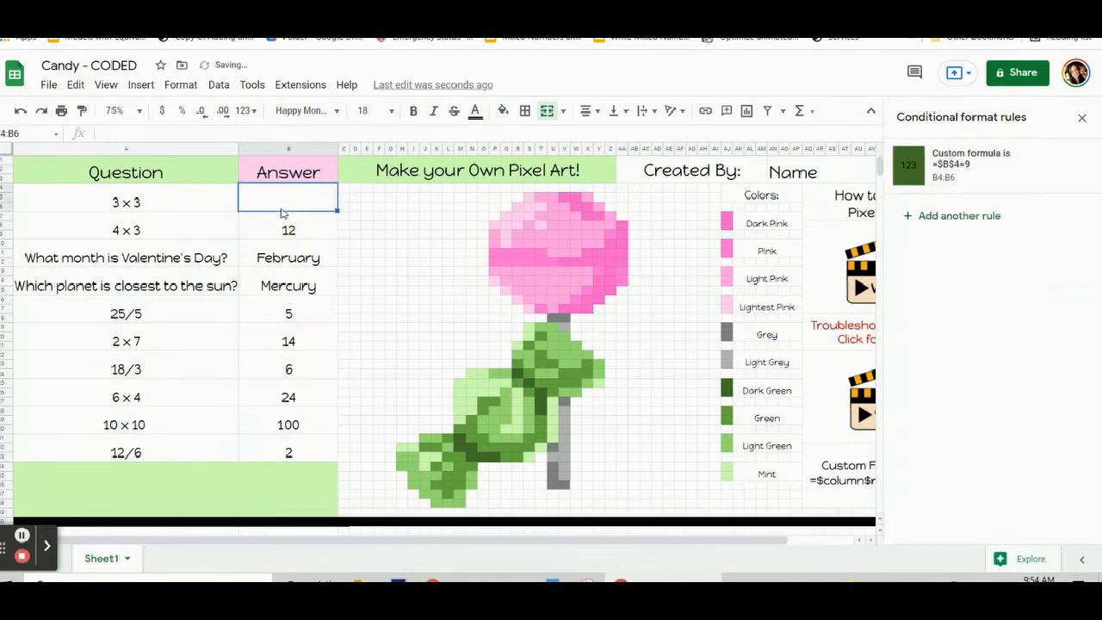
type("43")
left_click(275, 334)
left_click(298, 205)
type("9")
left_click(277, 333)
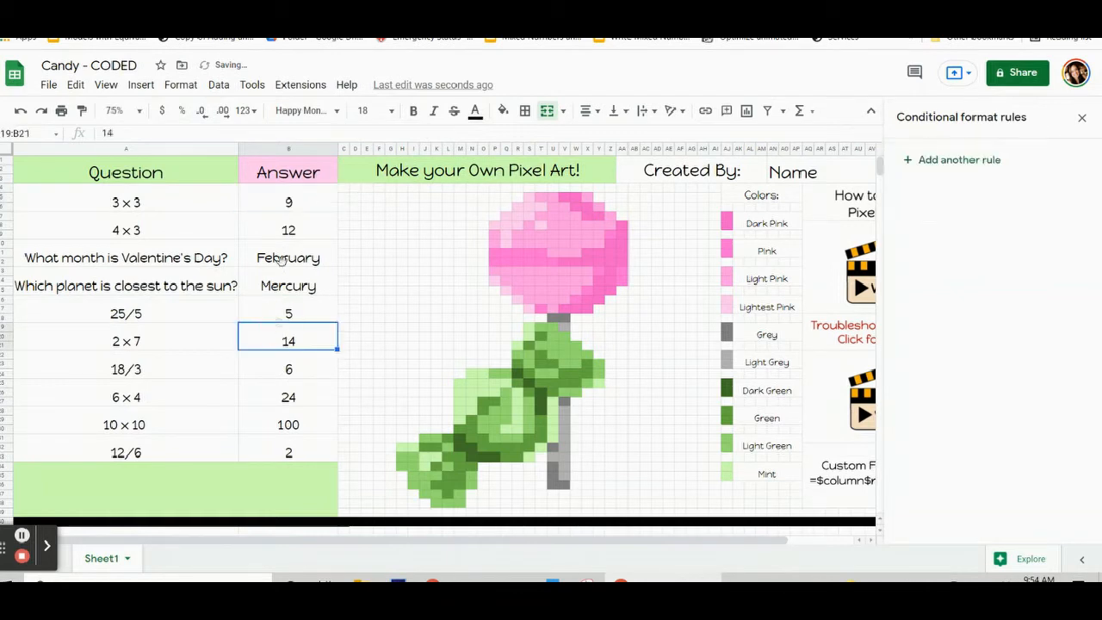
Open the =$B$4=9 rule's data range selection and move its dialog clear of the pixel art
left_click(301, 206)
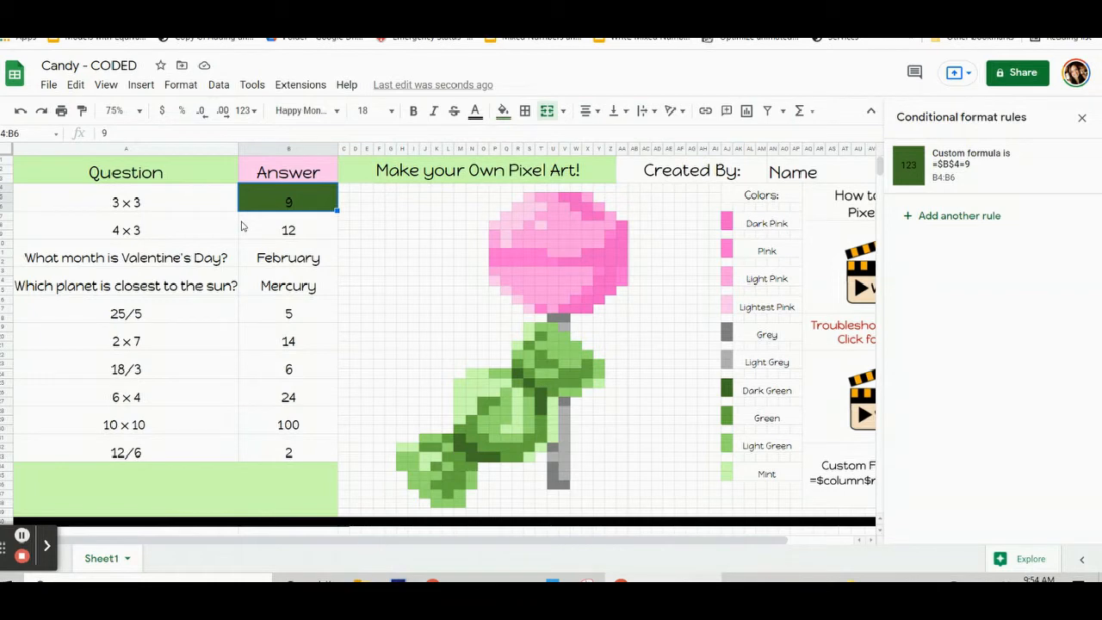
left_click(947, 162)
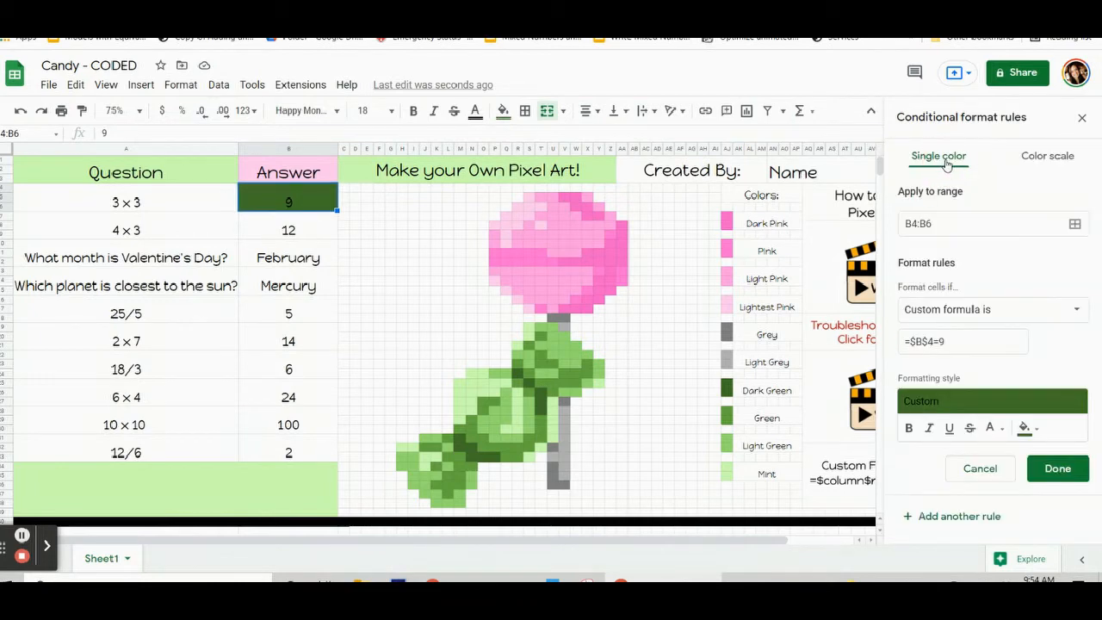
left_click(932, 224)
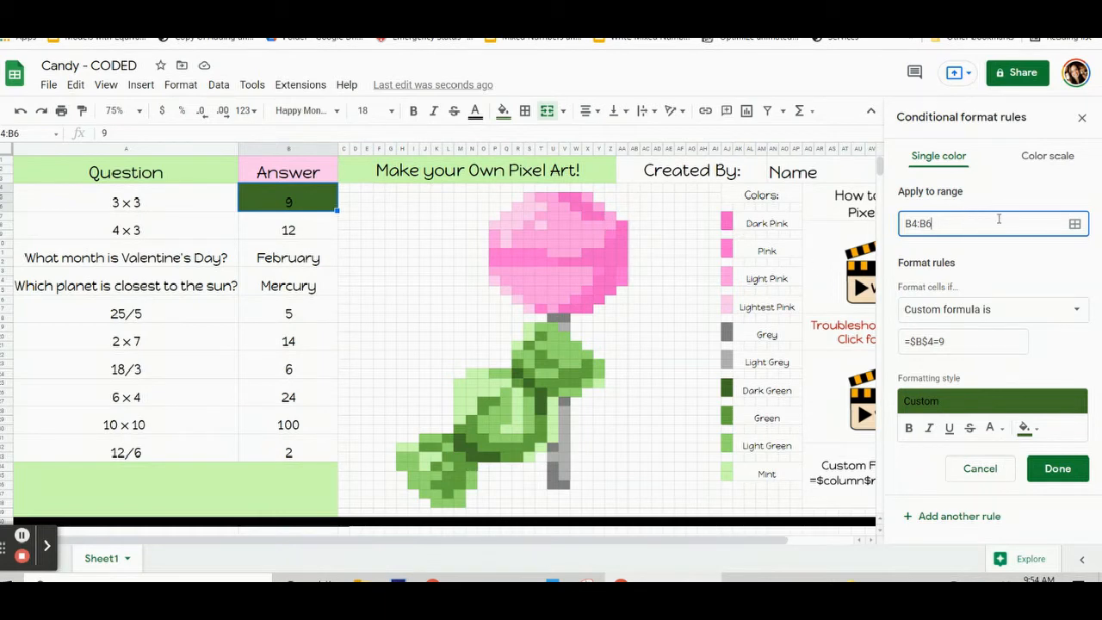
left_click(303, 205)
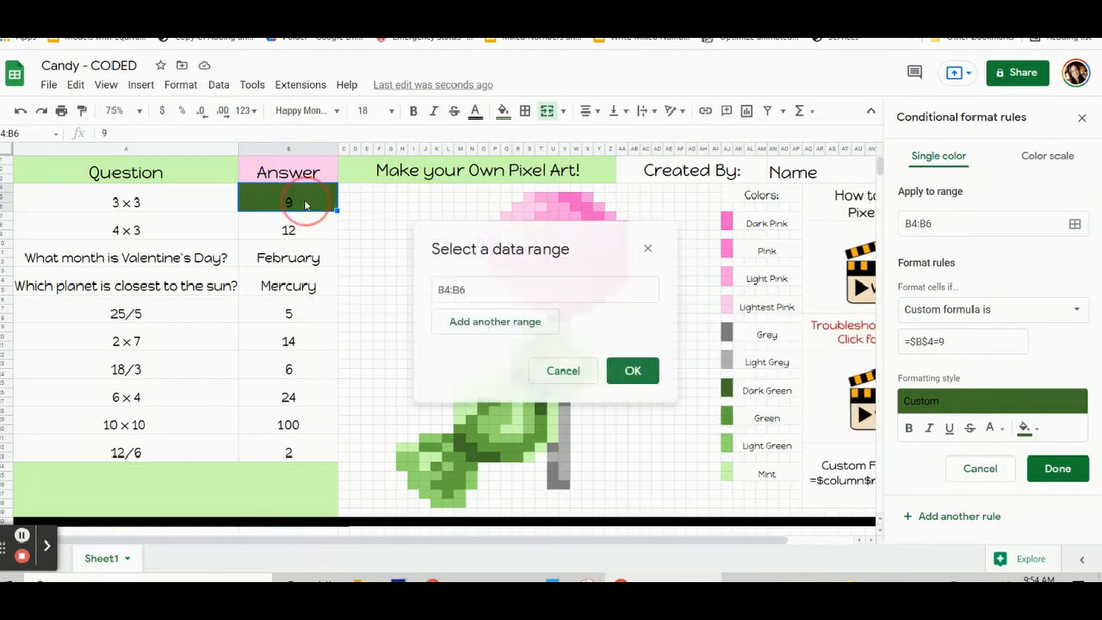
left_click(648, 249)
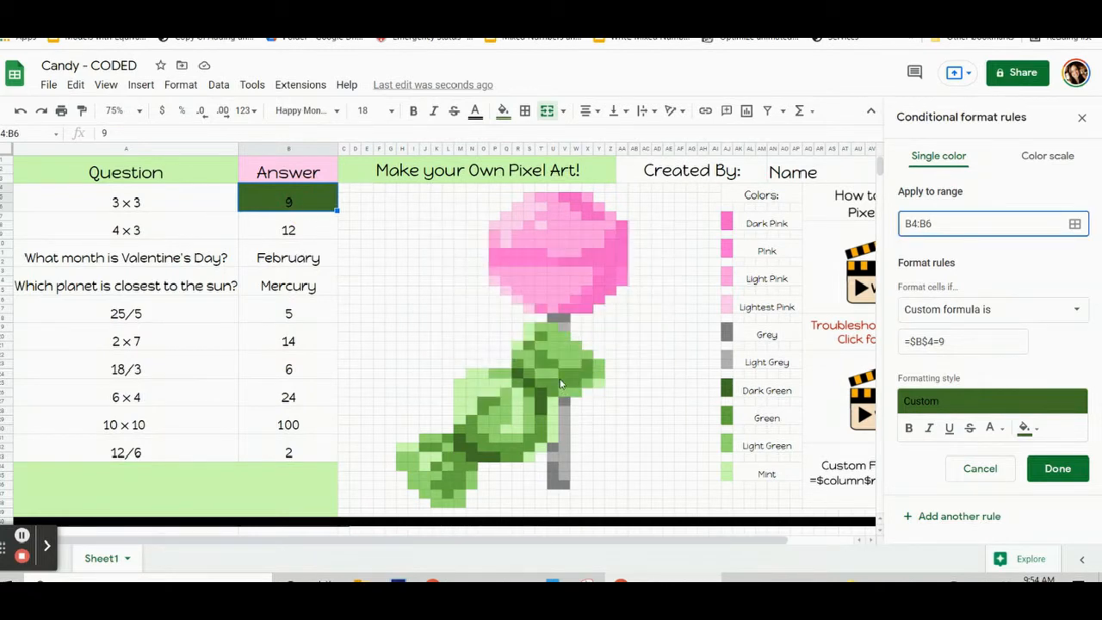
left_click(1074, 224)
left_click_drag(590, 242, 204, 156)
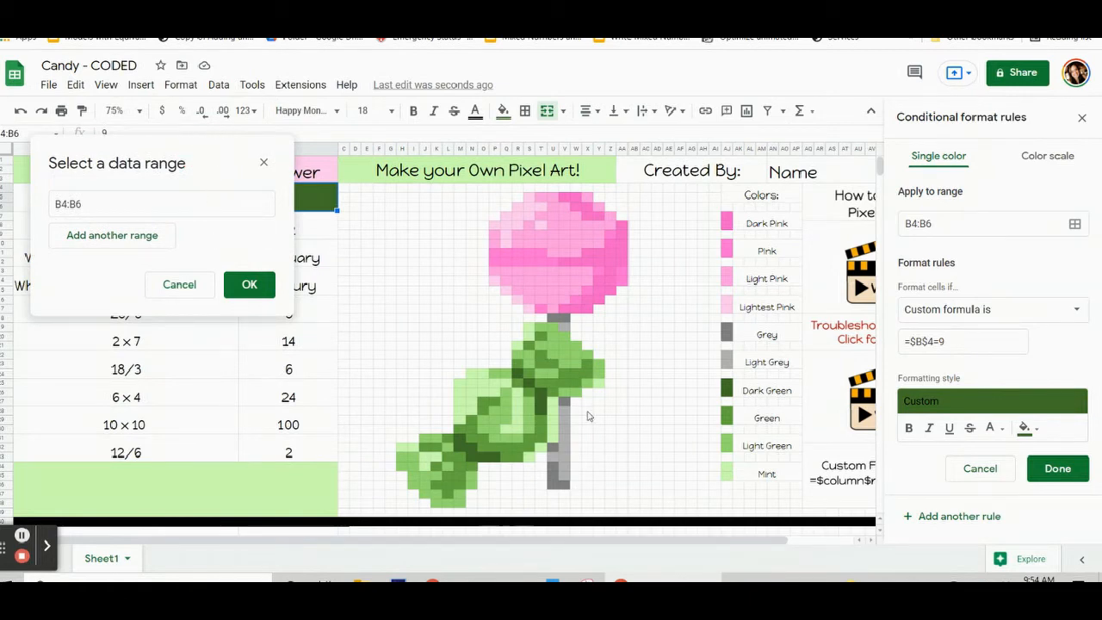
left_click_drag(148, 162, 127, 110)
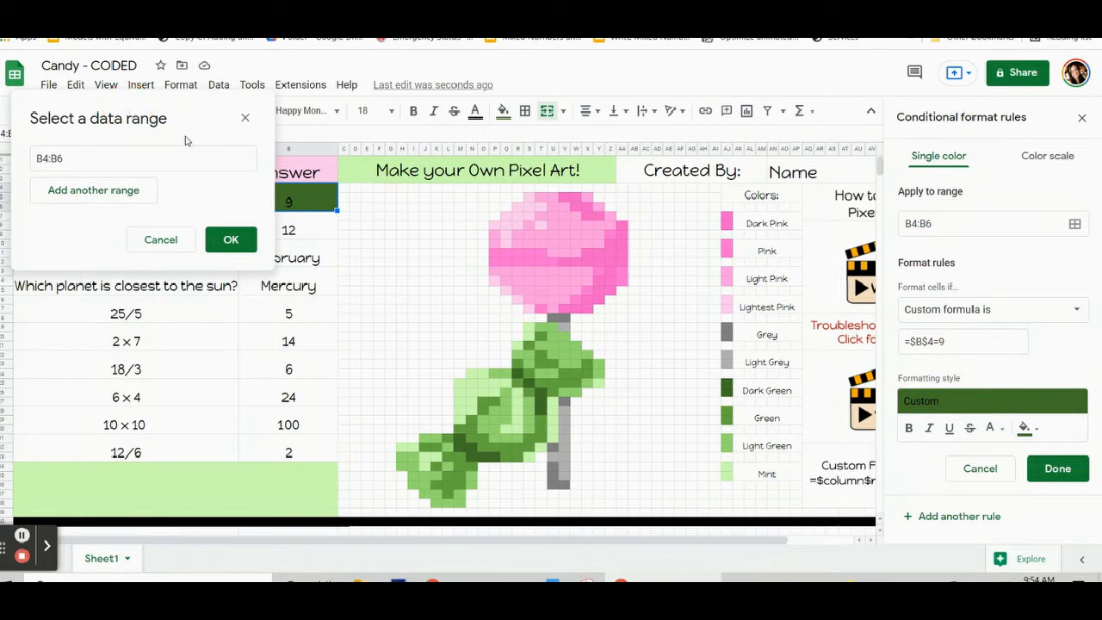
Add the dark green pixels of the lower wrapper twist to the rule's ranges: M31:M32, N32:N33 and O33:P33
left_click(459, 446, "ctrl")
left_click(464, 454, "shift")
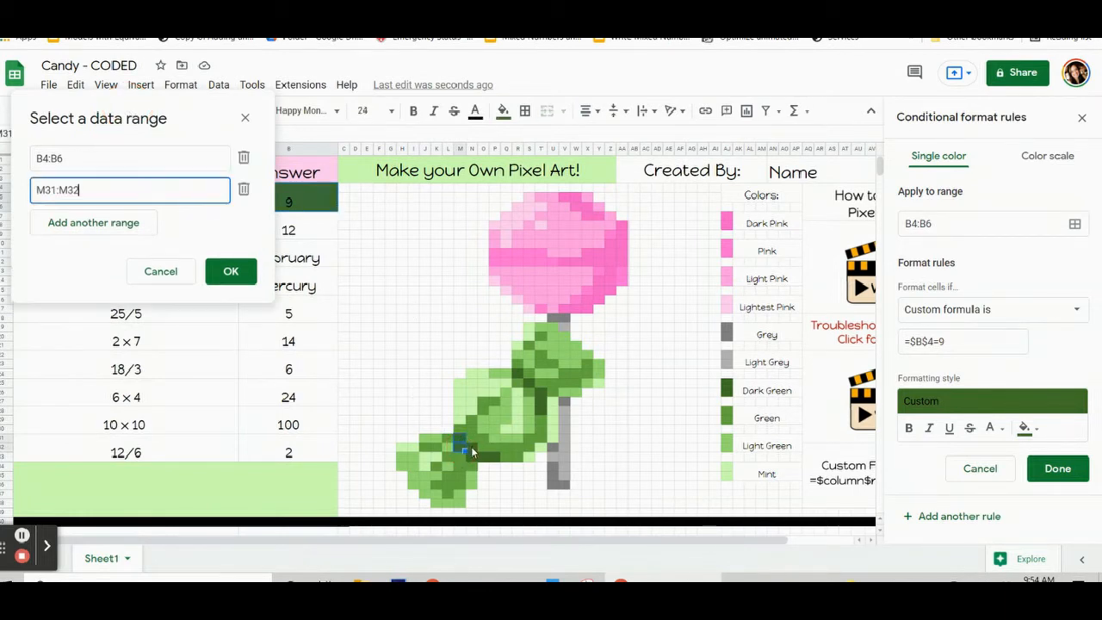
left_click(475, 454, "ctrl")
left_click(478, 460, "shift")
left_click(494, 463, "ctrl")
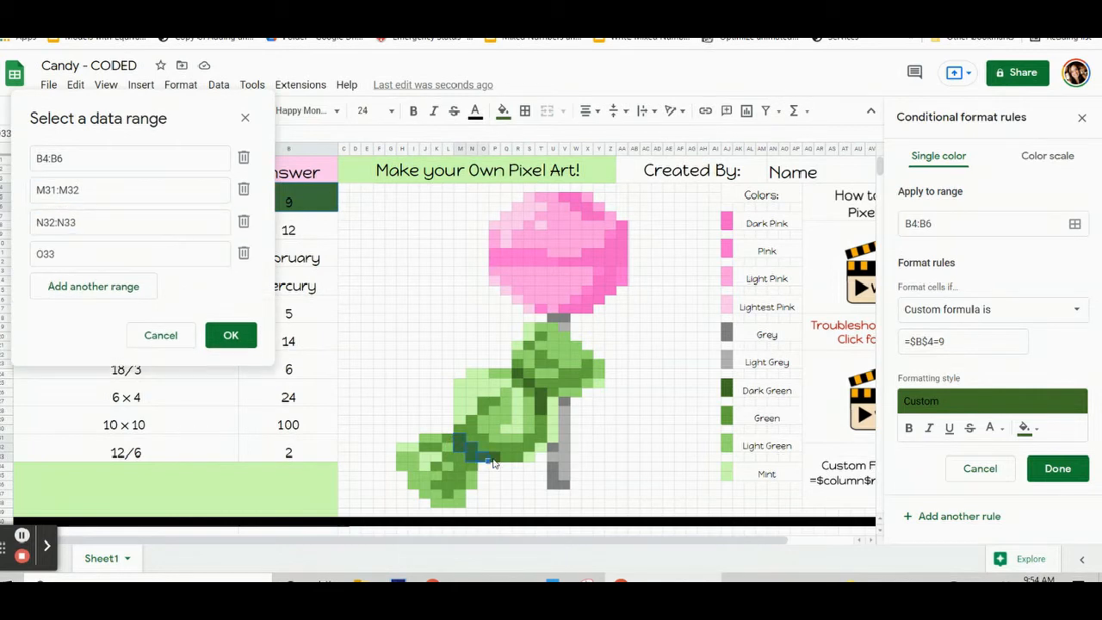
left_click(502, 461, "shift")
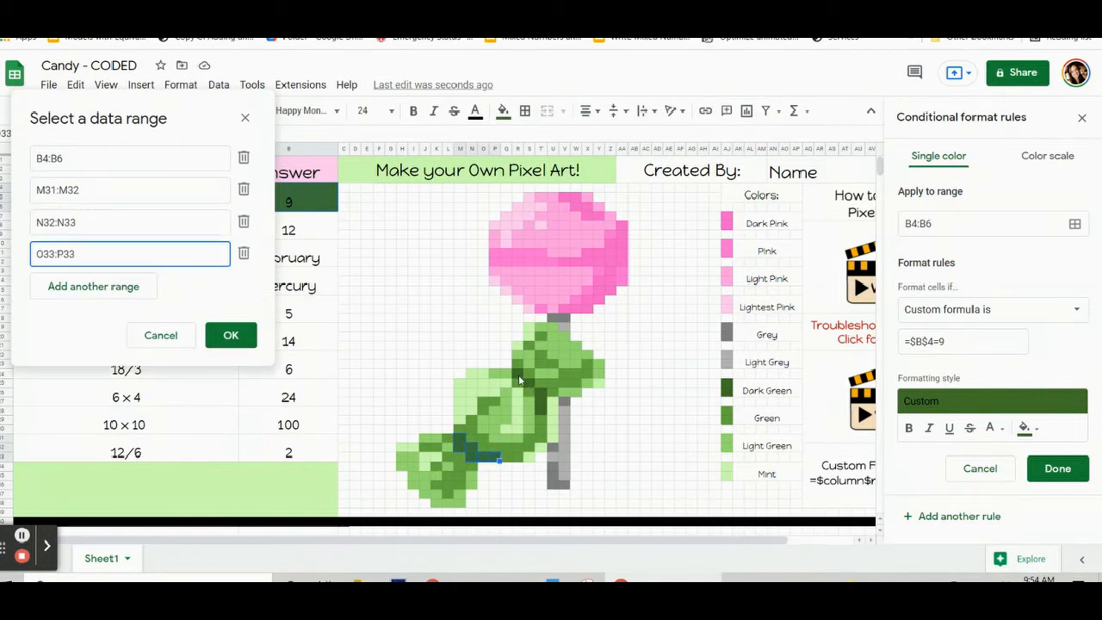
Add the dark green pixels R24, S25 and T26:T28 near the upper twist to the ranges and save the rule
left_click(517, 375, "ctrl")
left_click(533, 386, "ctrl")
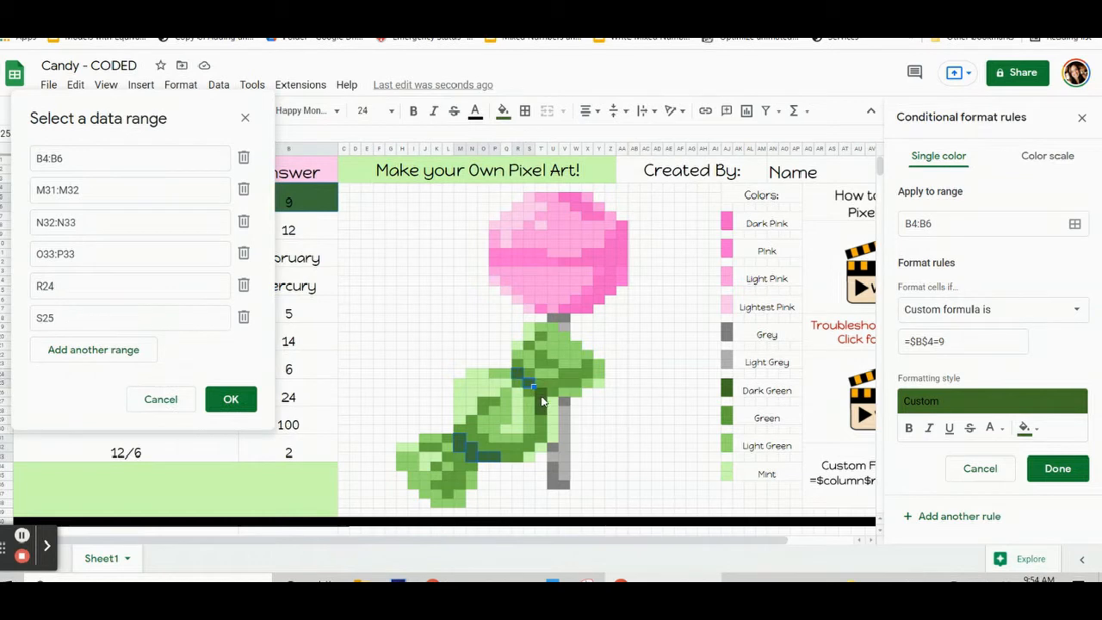
left_click(543, 397, "ctrl")
left_click(545, 409, "shift")
left_click(546, 414, "shift")
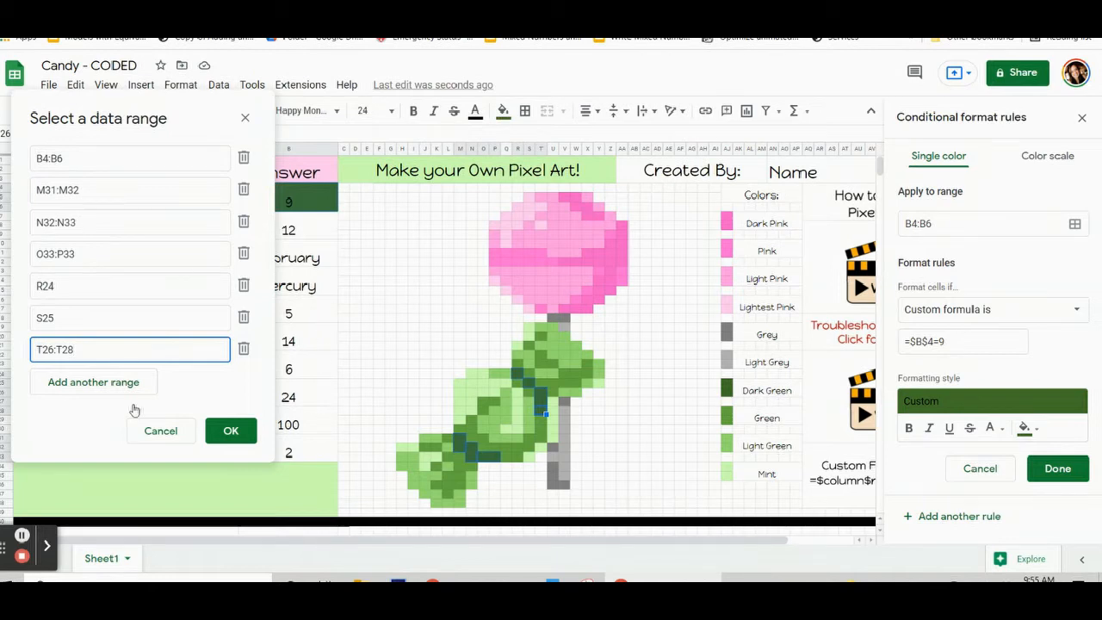
left_click(231, 432)
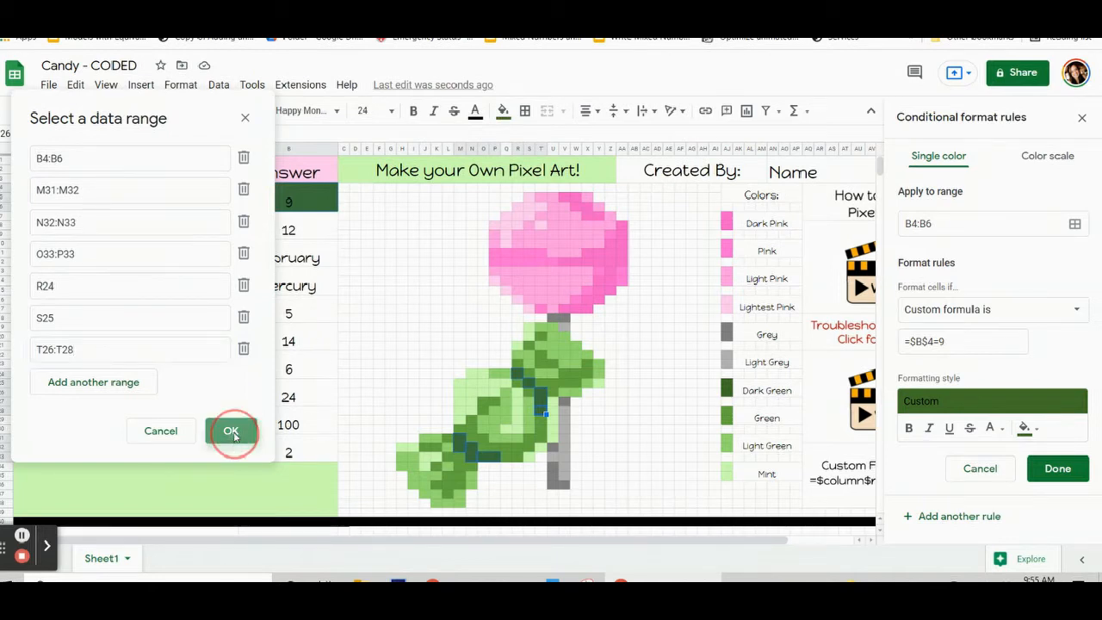
left_click(1064, 477)
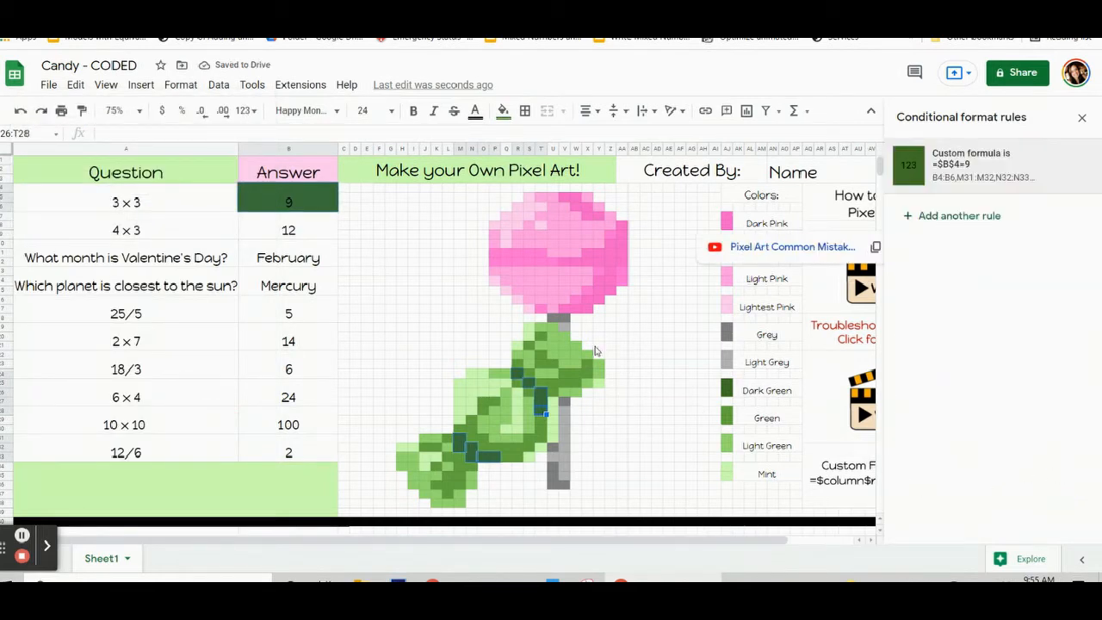
Reset the manual fill color of the selected dark green wrapper pixels
left_click(508, 116)
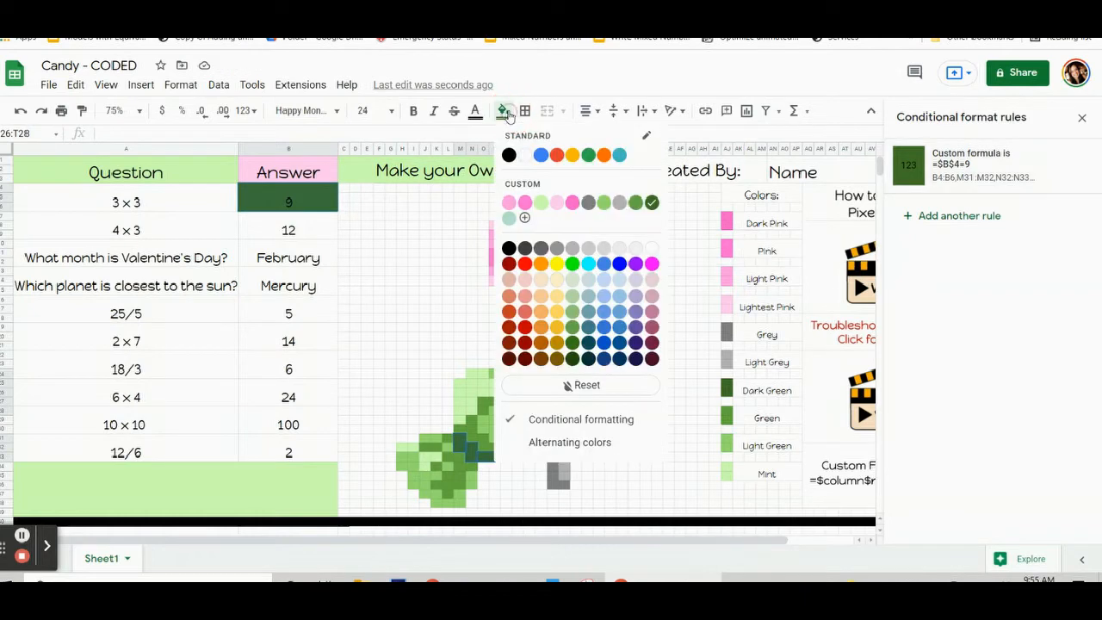
left_click(612, 388)
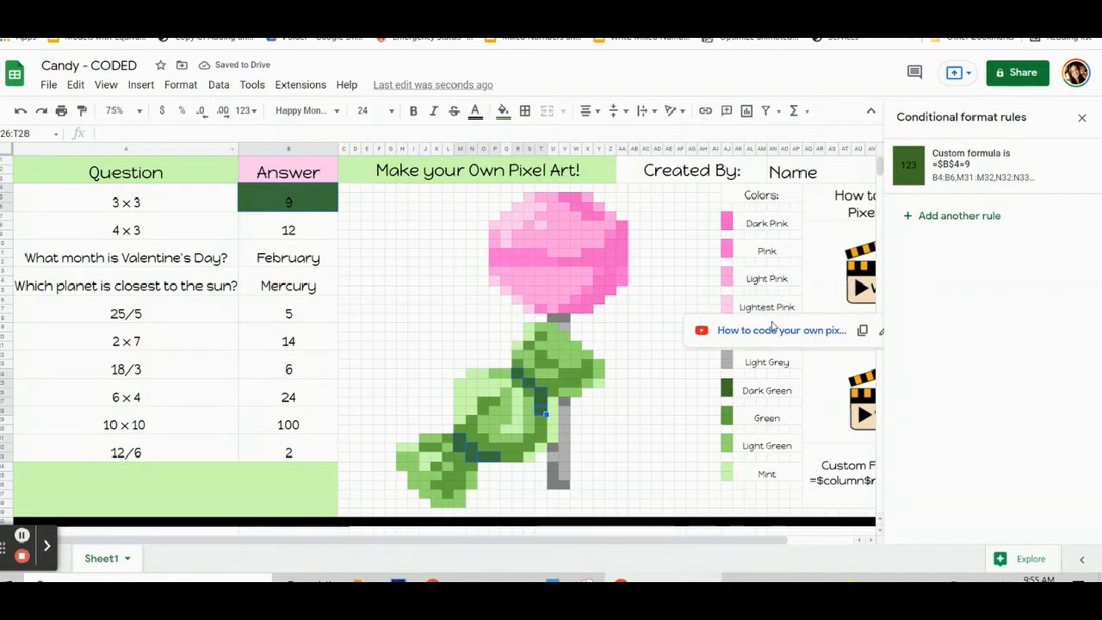
left_click(158, 344)
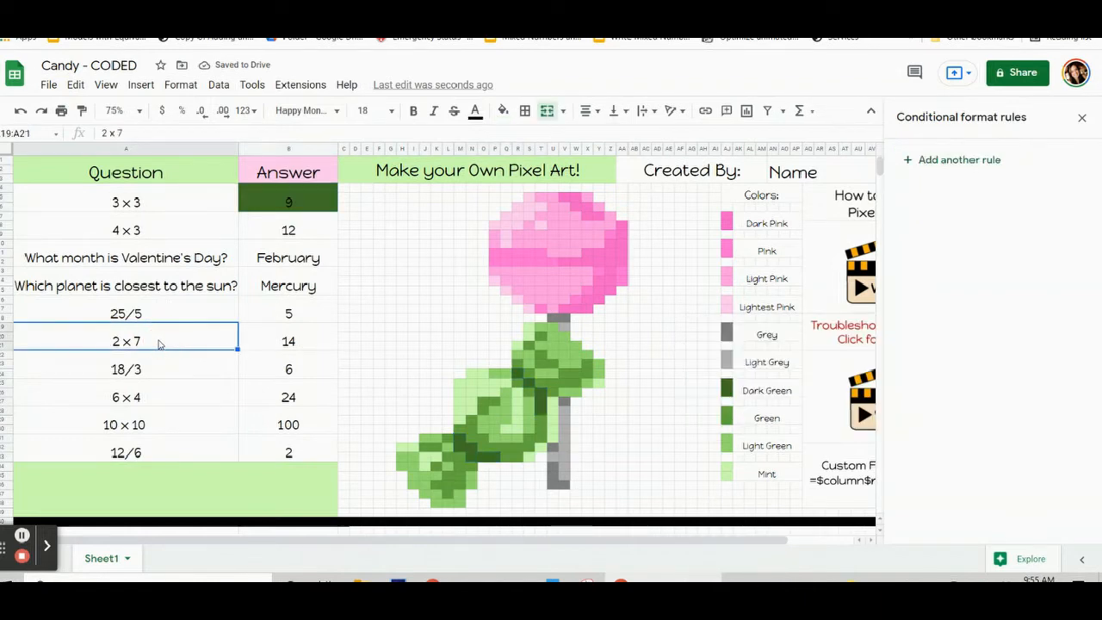
Test the extended rule by clearing the answer of 3 x 3 and entering 9 again
left_click(245, 206)
key("Delete")
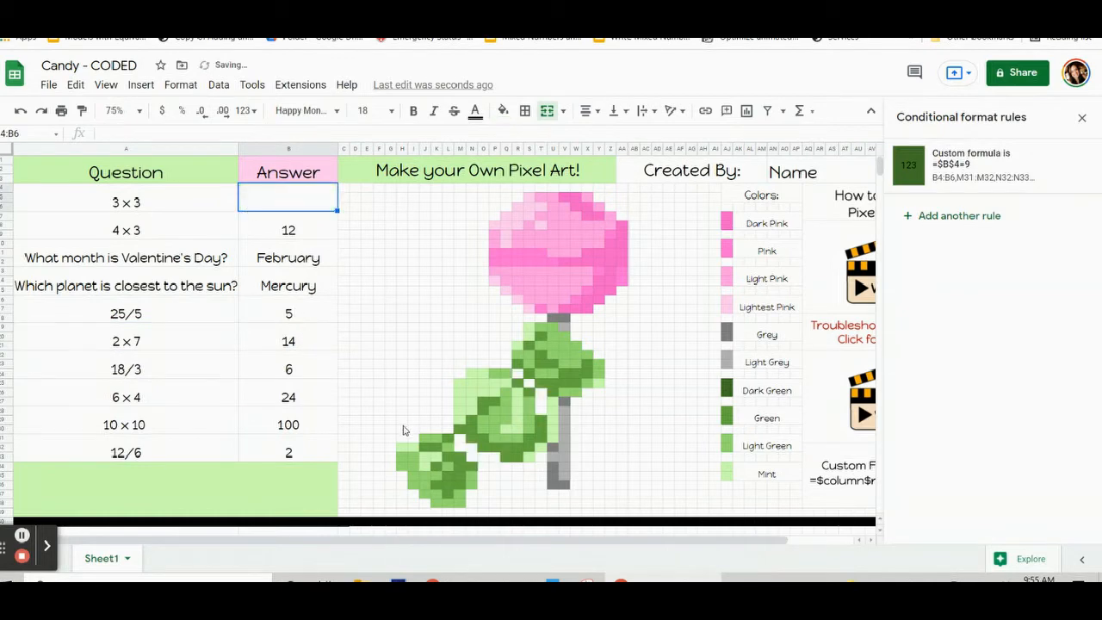
type("9")
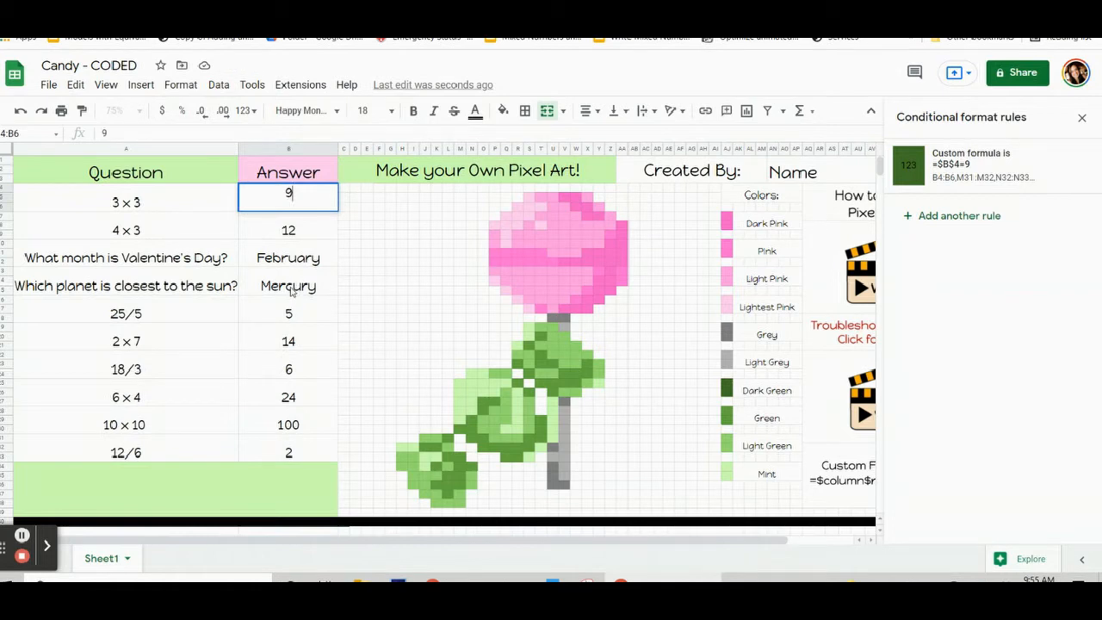
left_click(291, 296)
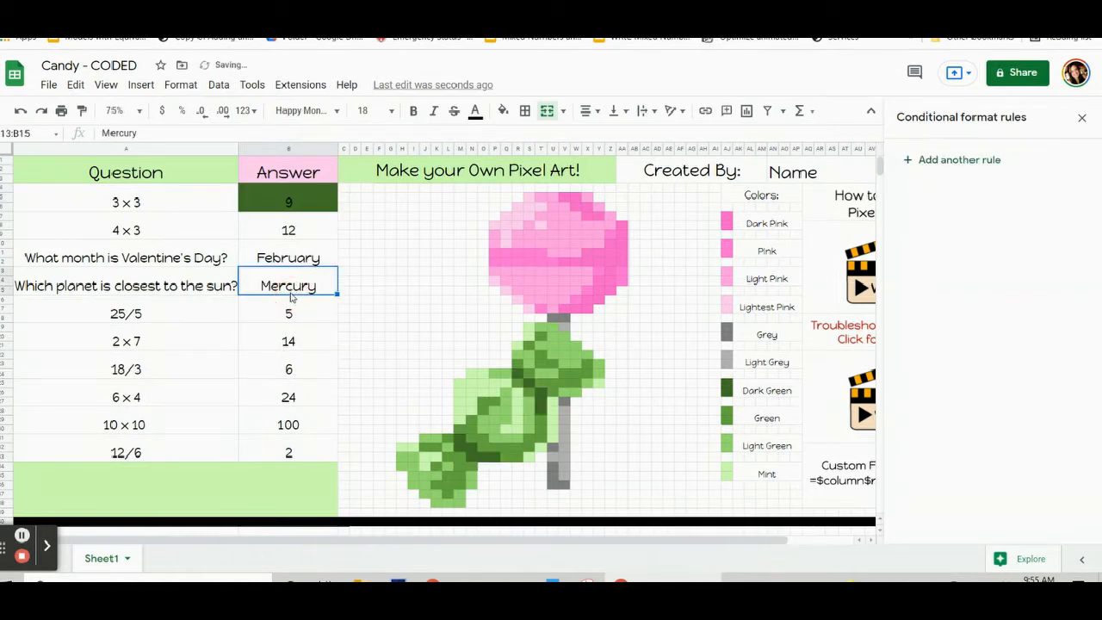
Clear the answer cell of 3 x 3
left_click(288, 204)
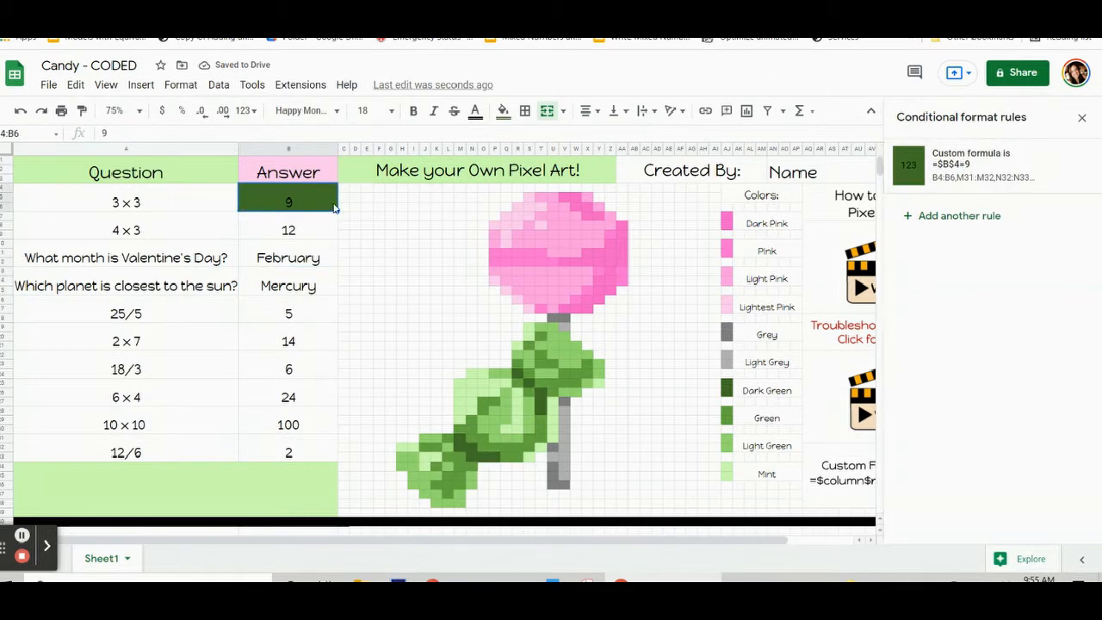
key("Delete")
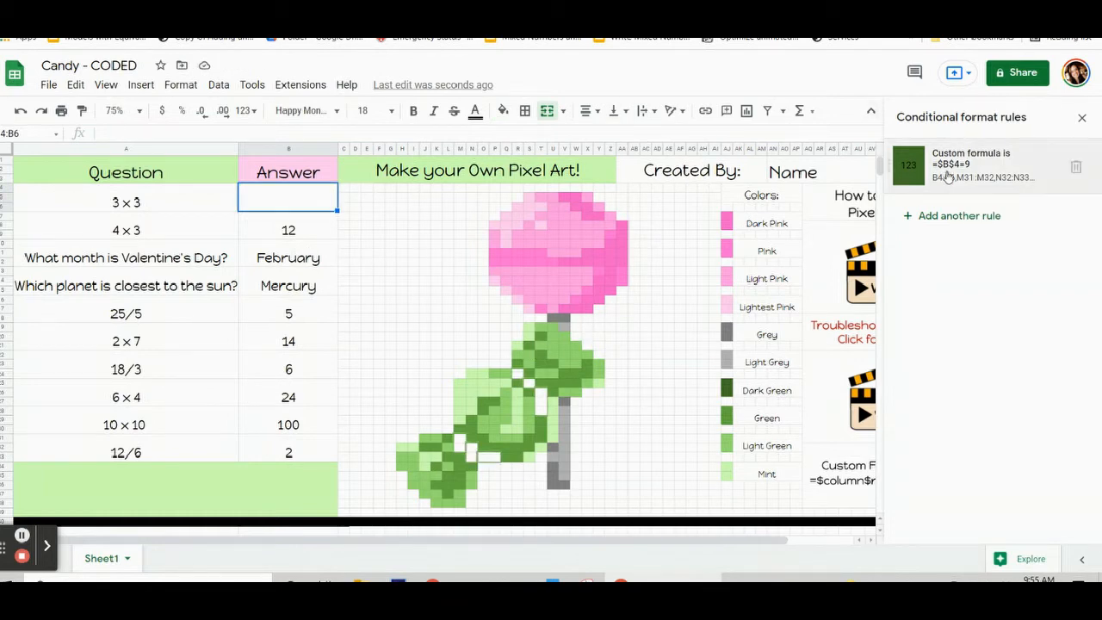
left_click(263, 210)
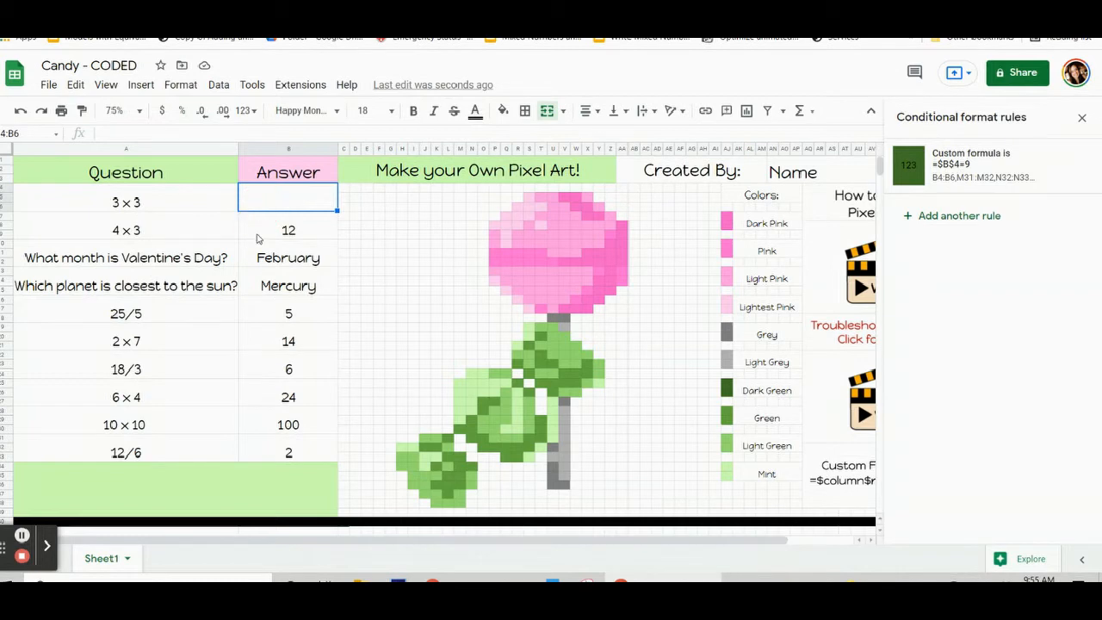
Start a conditional formatting rule for the answer cell of 4 x 3 with the grey fill color of the lollipop stick
left_click(288, 228)
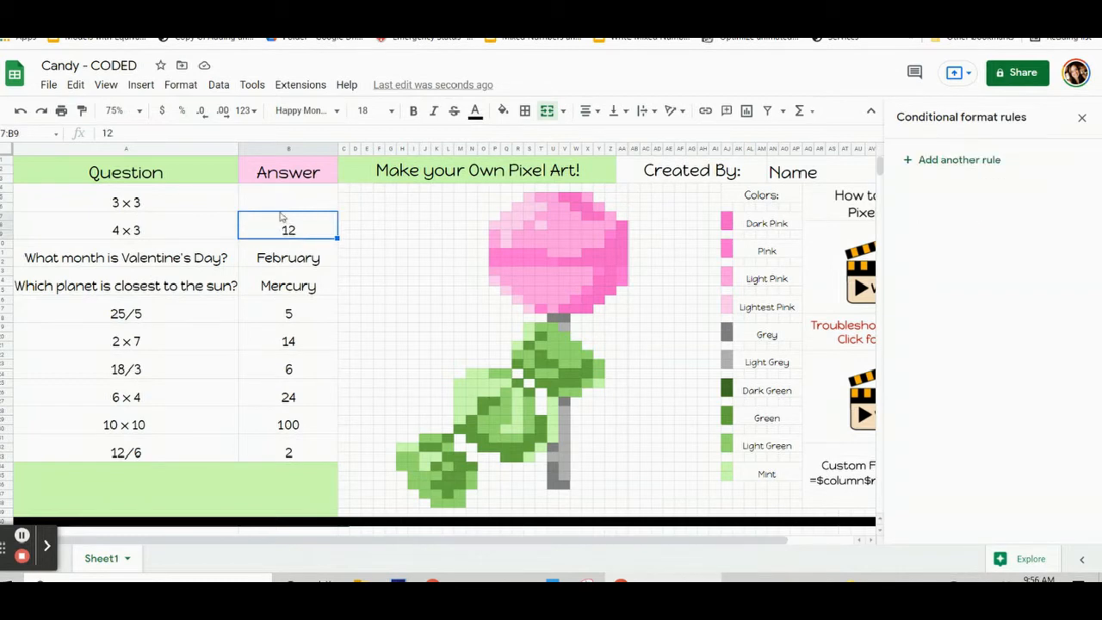
left_click(954, 164)
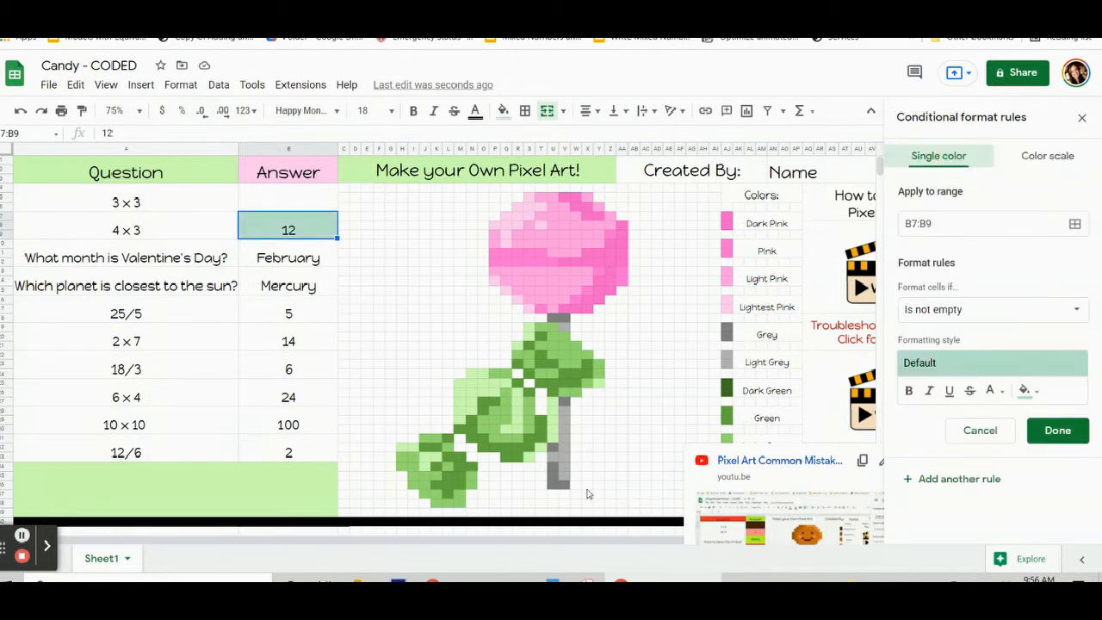
left_click(565, 322)
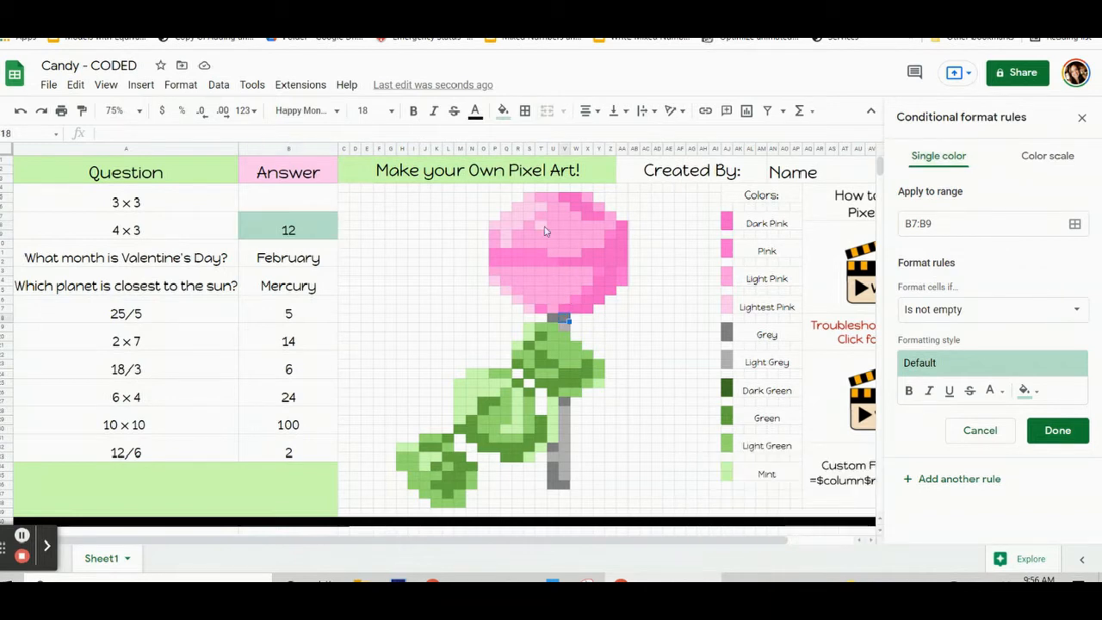
left_click(503, 111)
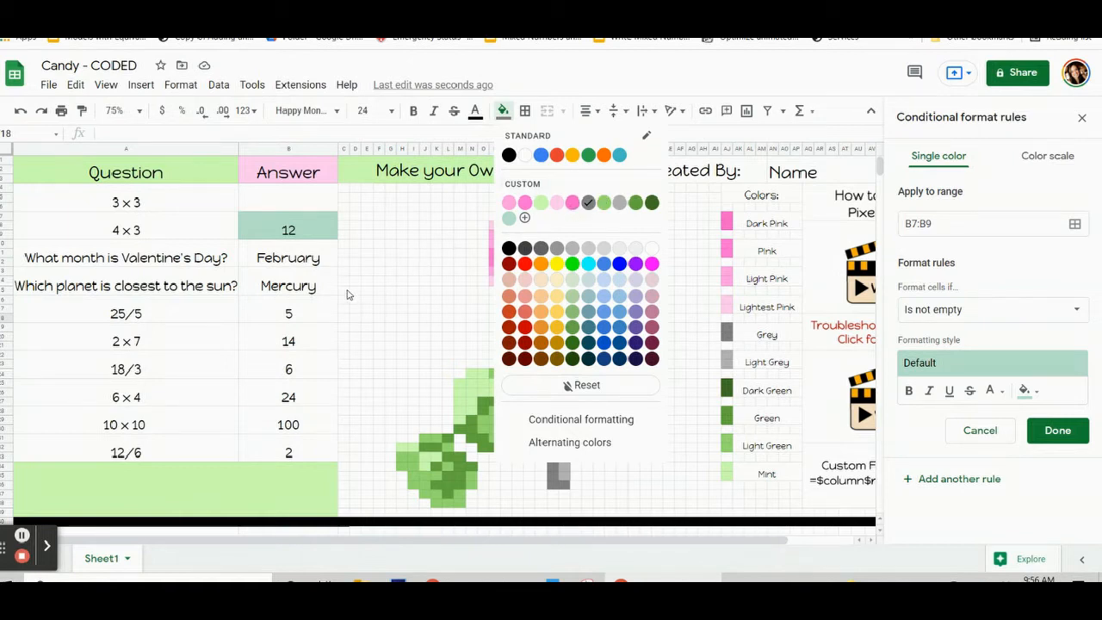
left_click(293, 232)
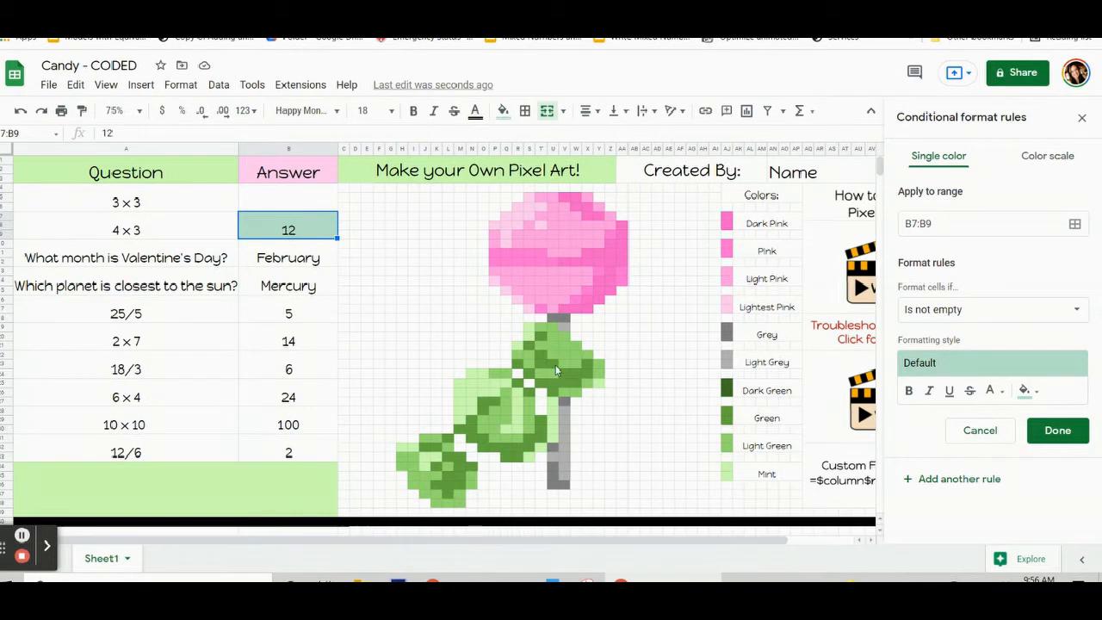
left_click(302, 232)
left_click(1037, 395)
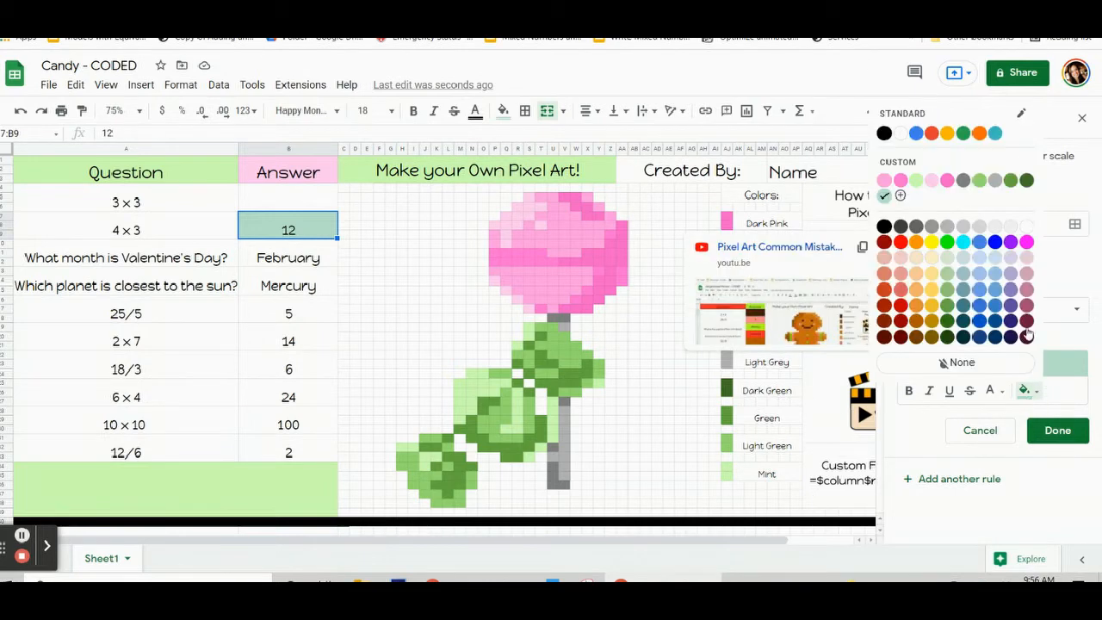
left_click(963, 180)
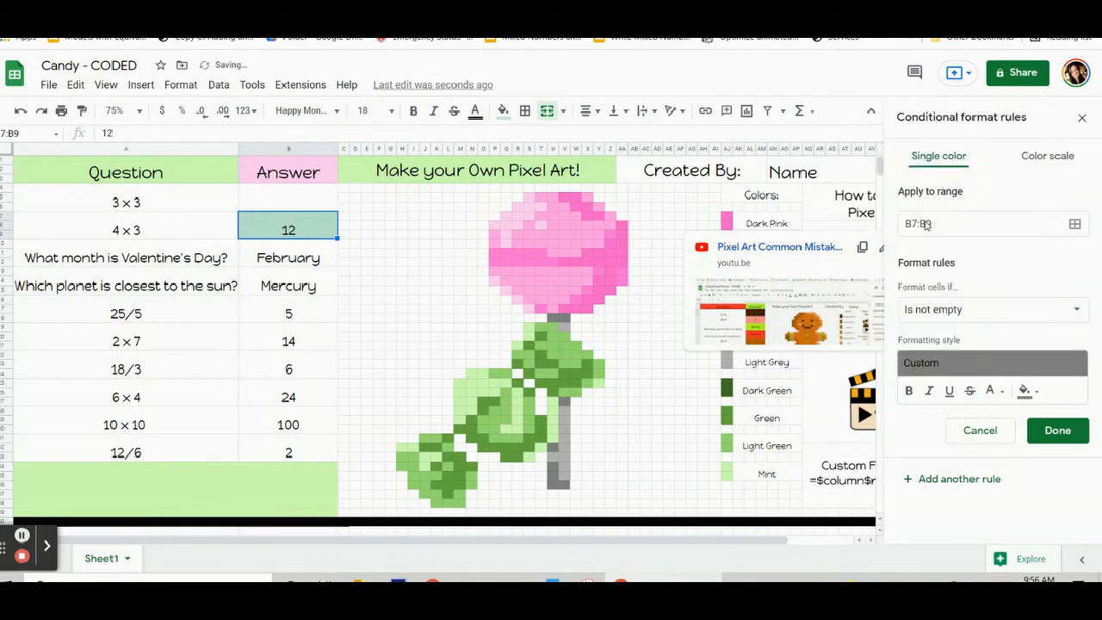
Set the rule's condition to the custom formula =$b$7=12
left_click(961, 311)
scroll(969, 396, "down", 5)
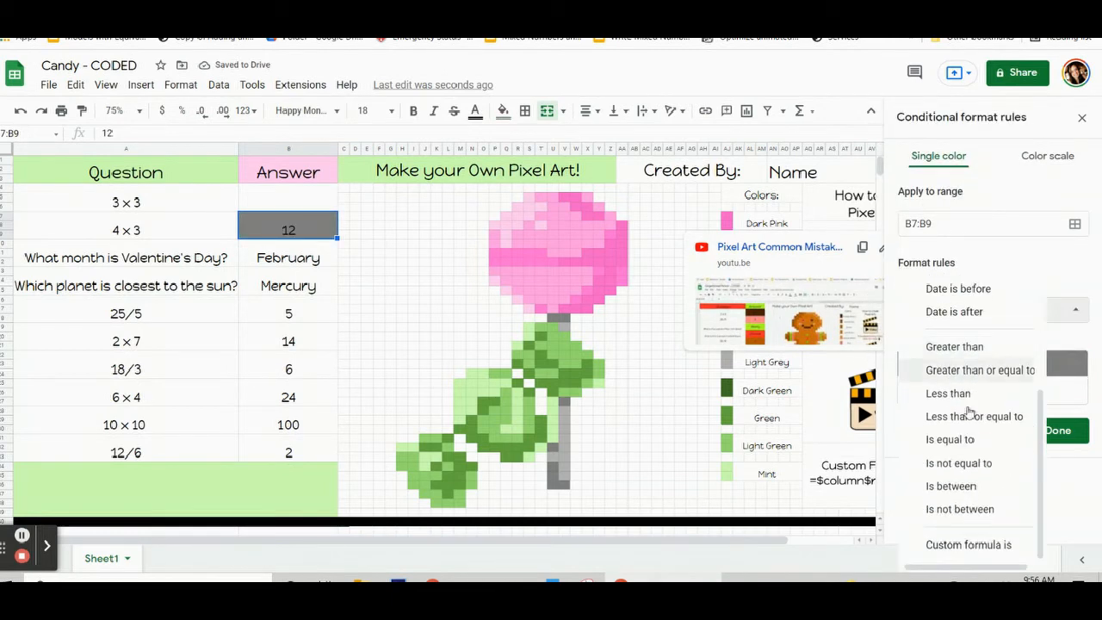
left_click(965, 543)
left_click(912, 344)
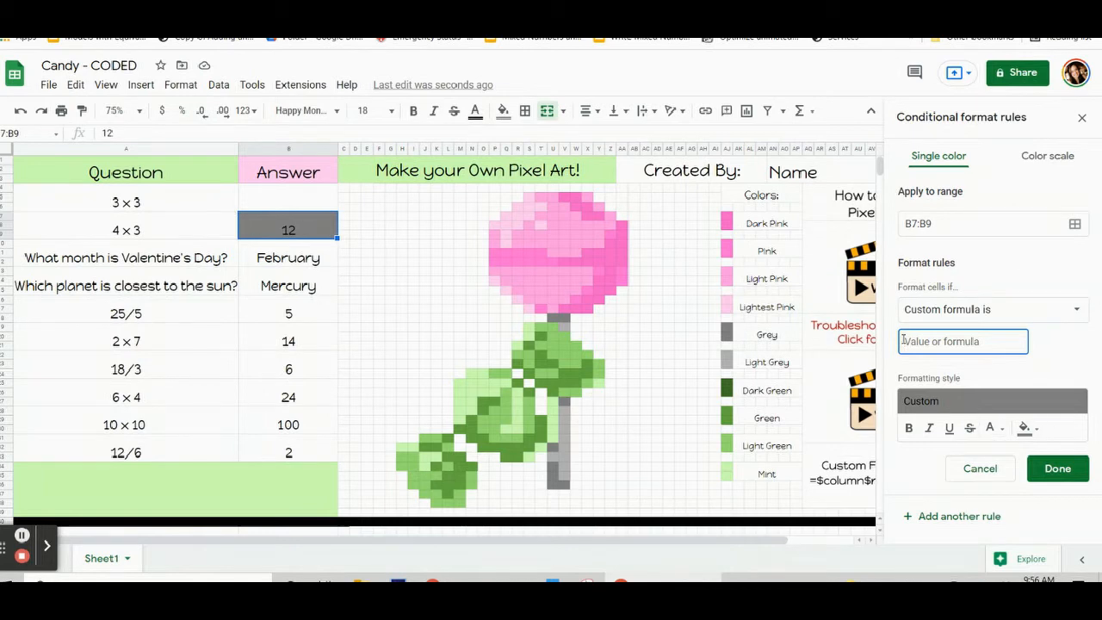
type("=$b$7=12")
Add the dark grey stick pixels U18:V18, V27, U32, U34:U36 and V36 to the ranges the rule applies to
left_click(1075, 223)
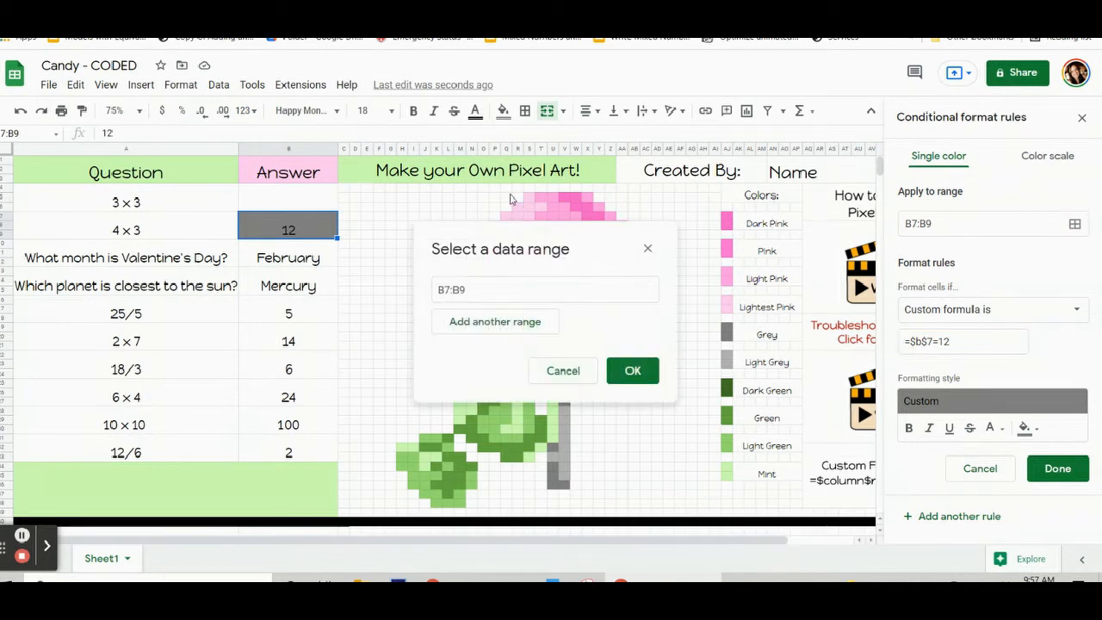
left_click_drag(546, 235, 170, 89)
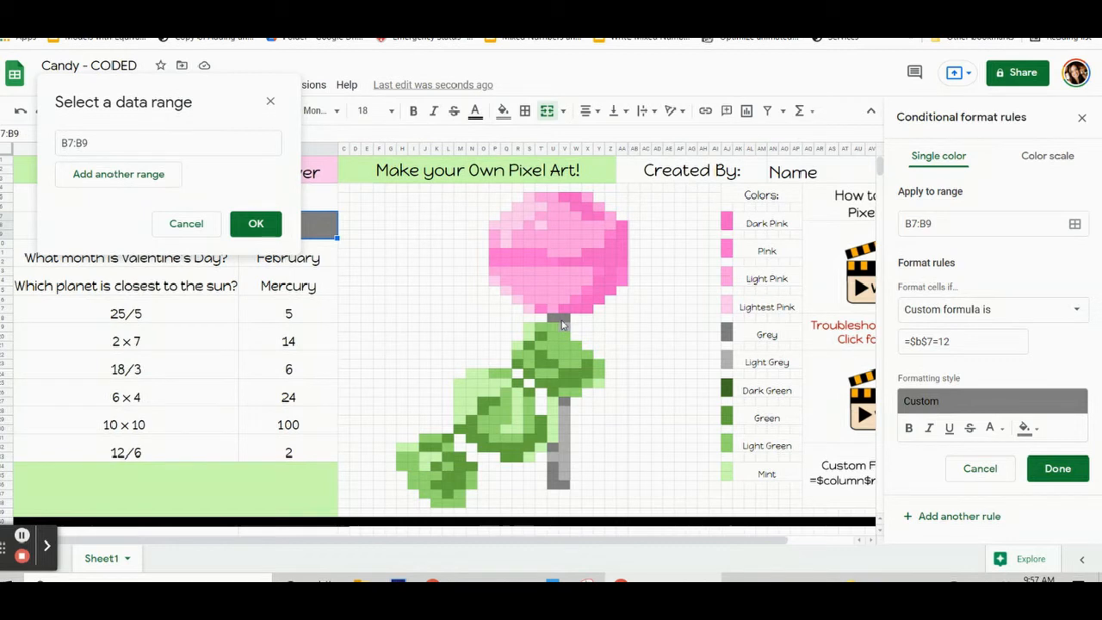
left_click_drag(556, 320, 562, 320)
left_click(565, 402, "ctrl")
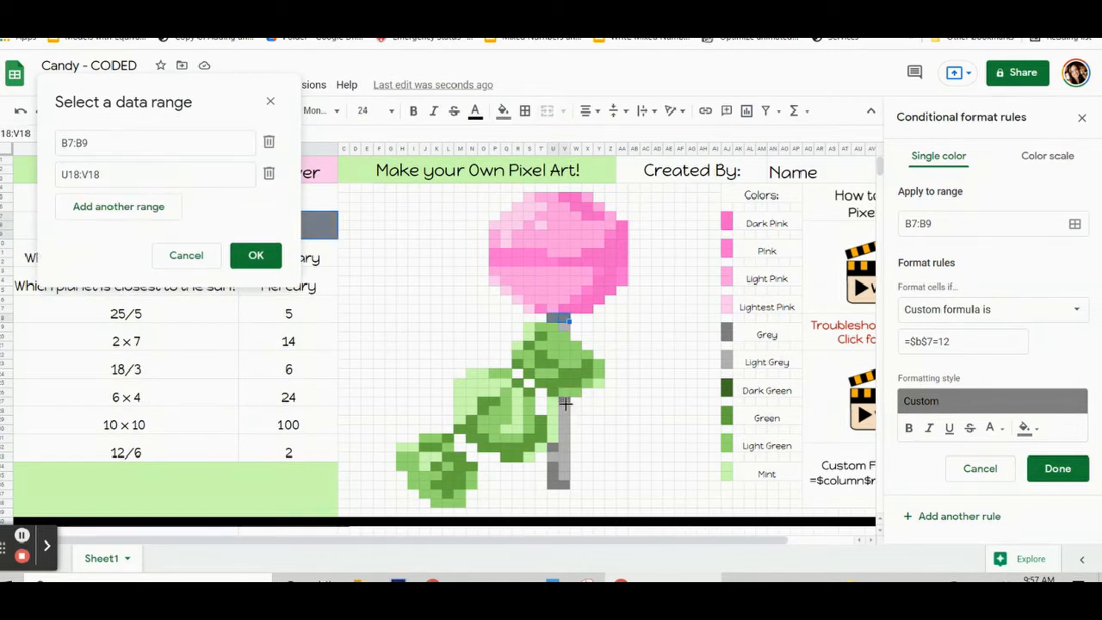
left_click(553, 449, "ctrl")
left_click_drag(555, 472, 568, 491)
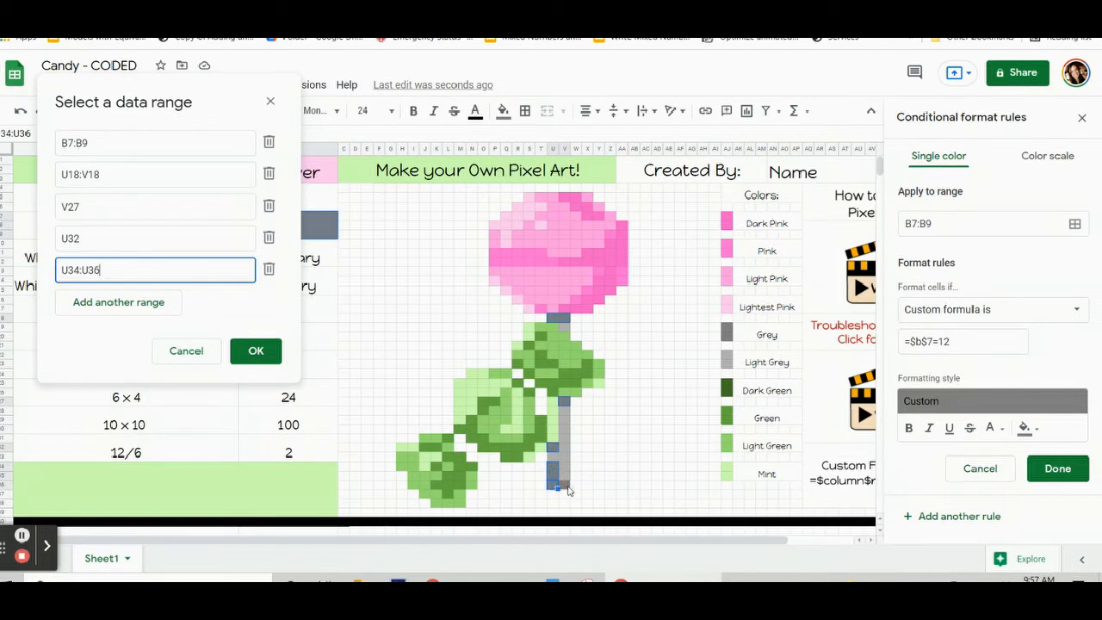
left_click(565, 485, "ctrl")
left_click(564, 430, "ctrl")
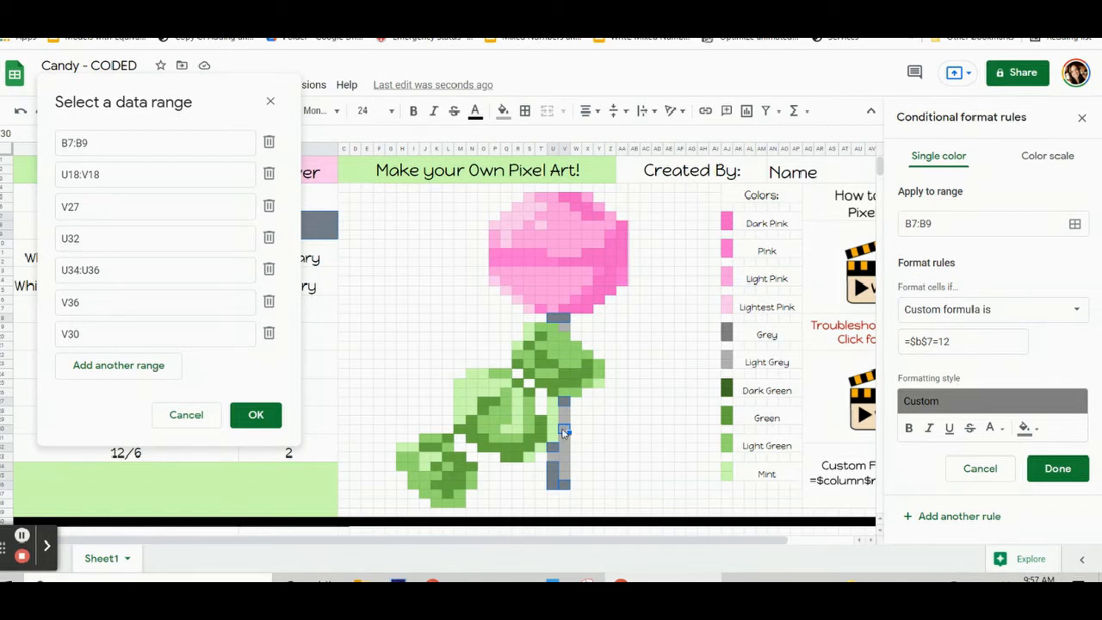
key("ctrl+z")
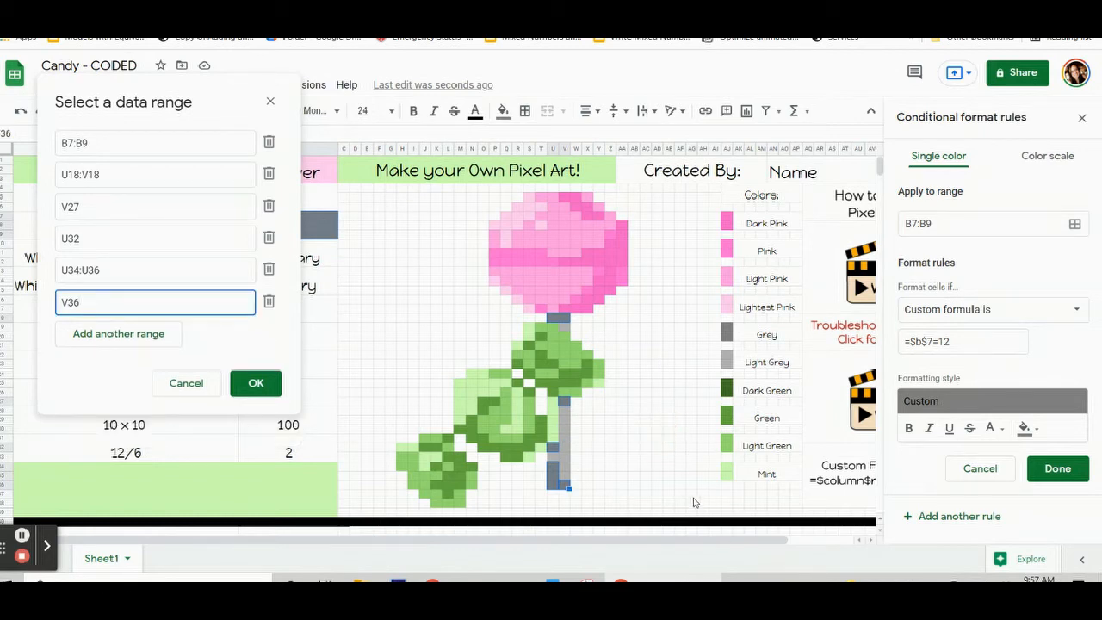
left_click(496, 411, "ctrl")
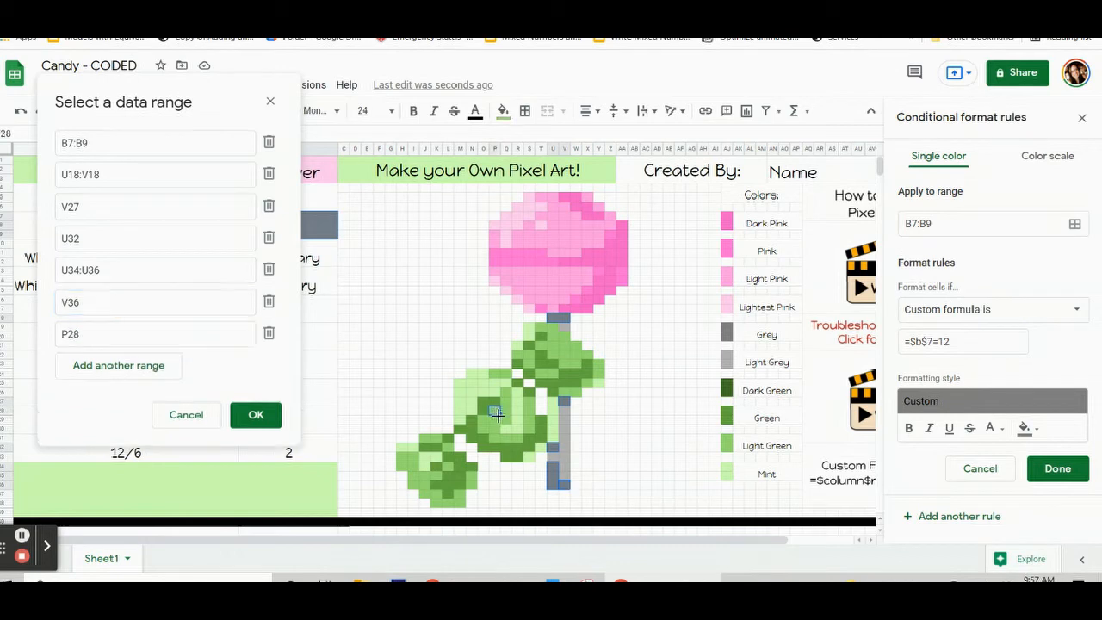
left_click(268, 333)
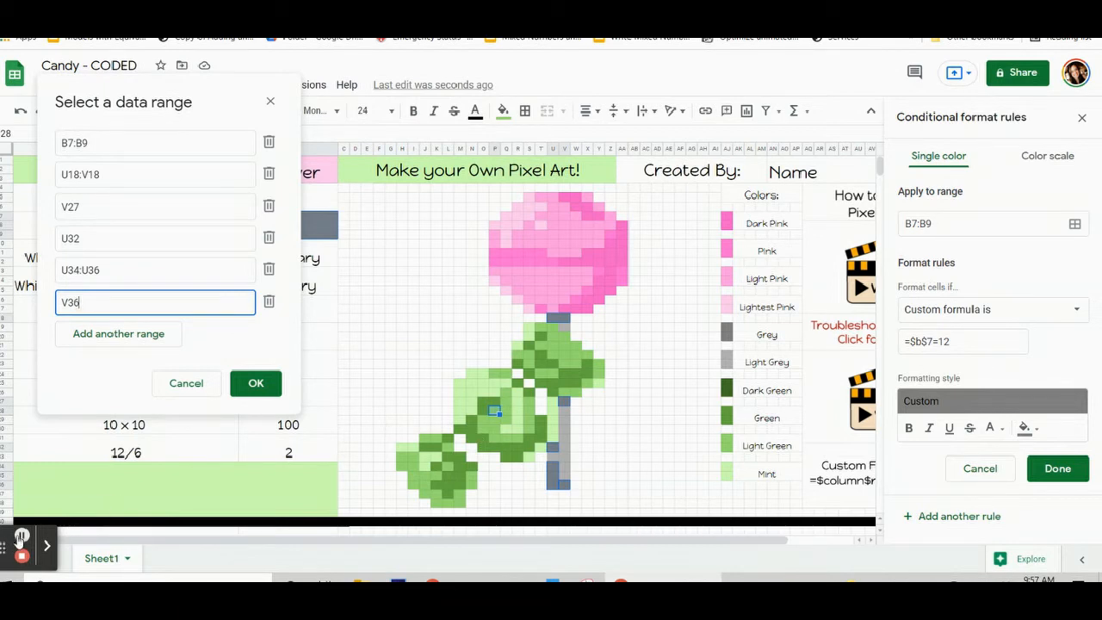
Confirm the selected data ranges and save the rule for 4 x 3
key("Return")
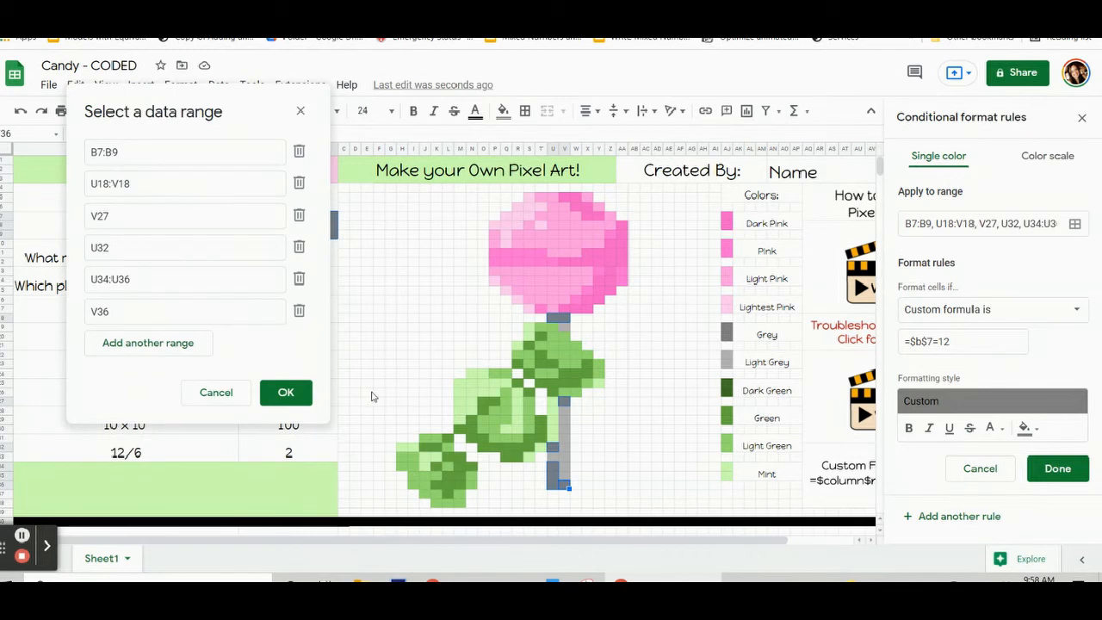
left_click(282, 393)
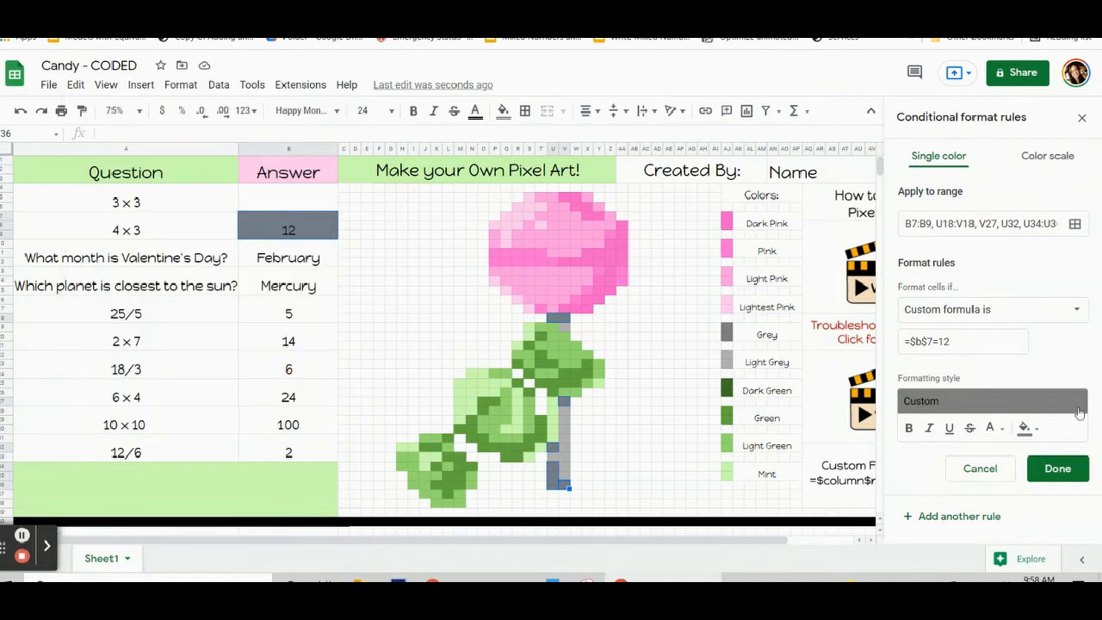
left_click(1051, 470)
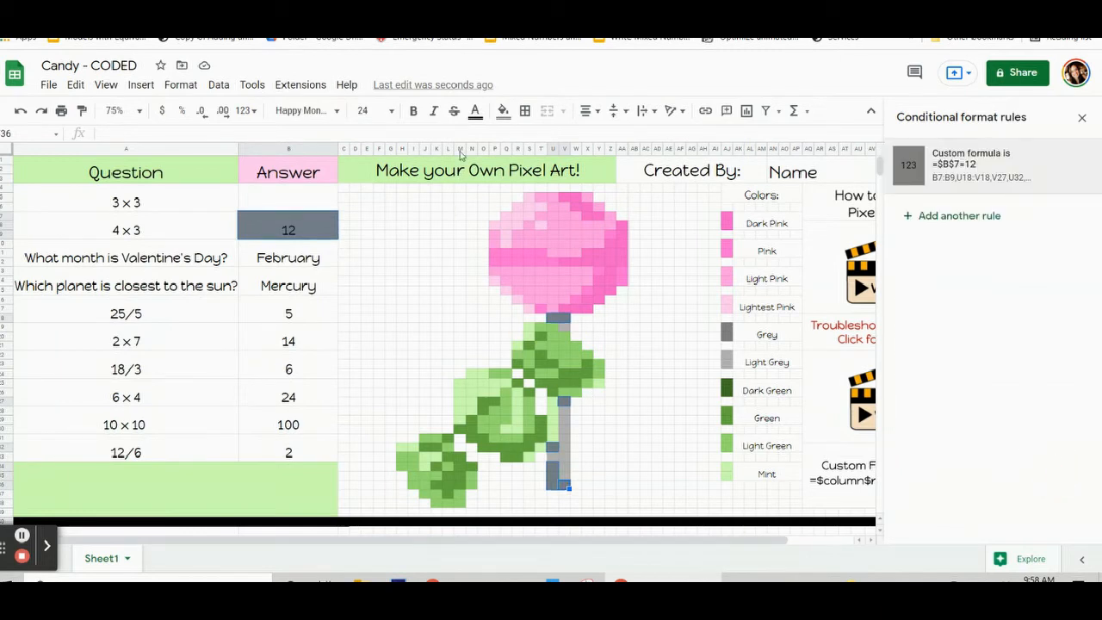
Reset the manual fill color of the selected dark grey stick pixels
left_click(504, 112)
left_click(591, 394)
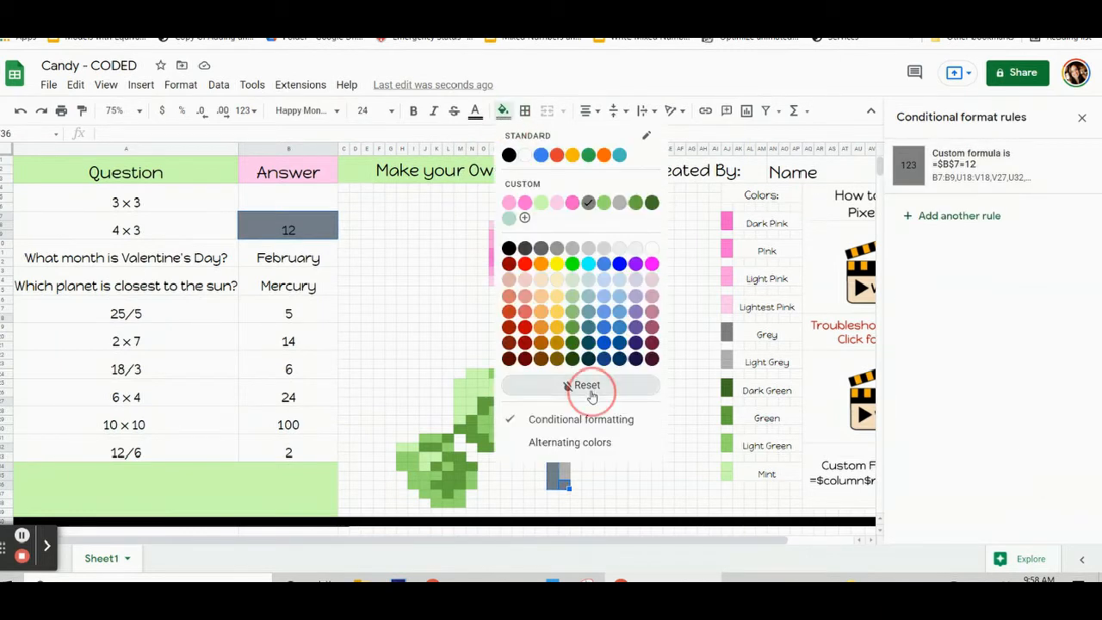
left_click(331, 358)
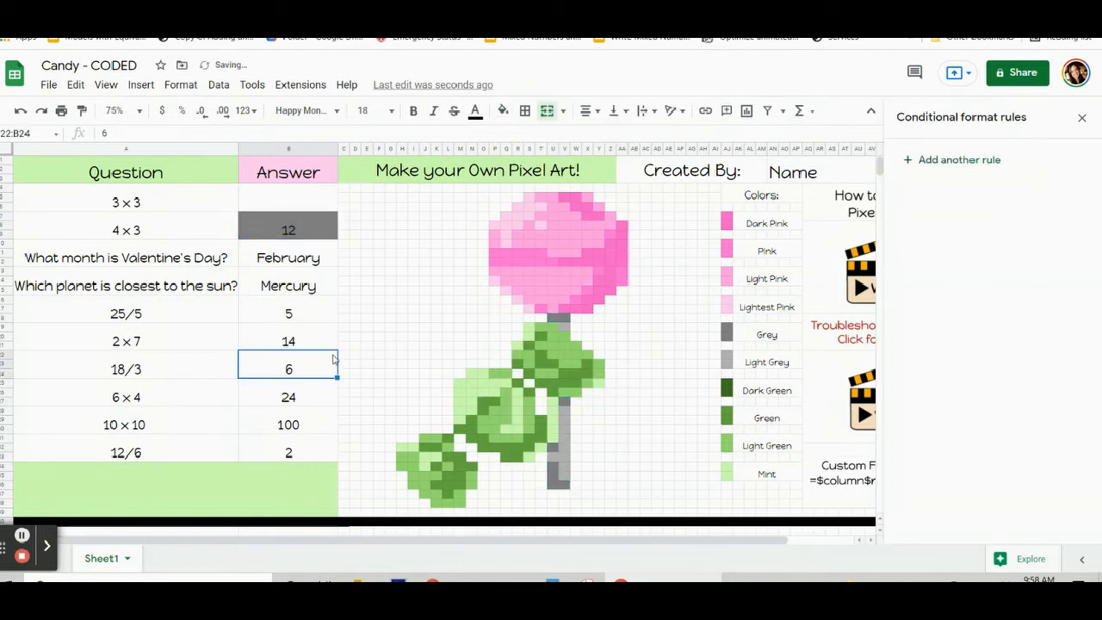
Test both rules by clearing the answer of 4 x 3, entering 9 for 3 x 3 and entering 12 for 4 x 3
left_click(273, 231)
key("Delete")
left_click(287, 313)
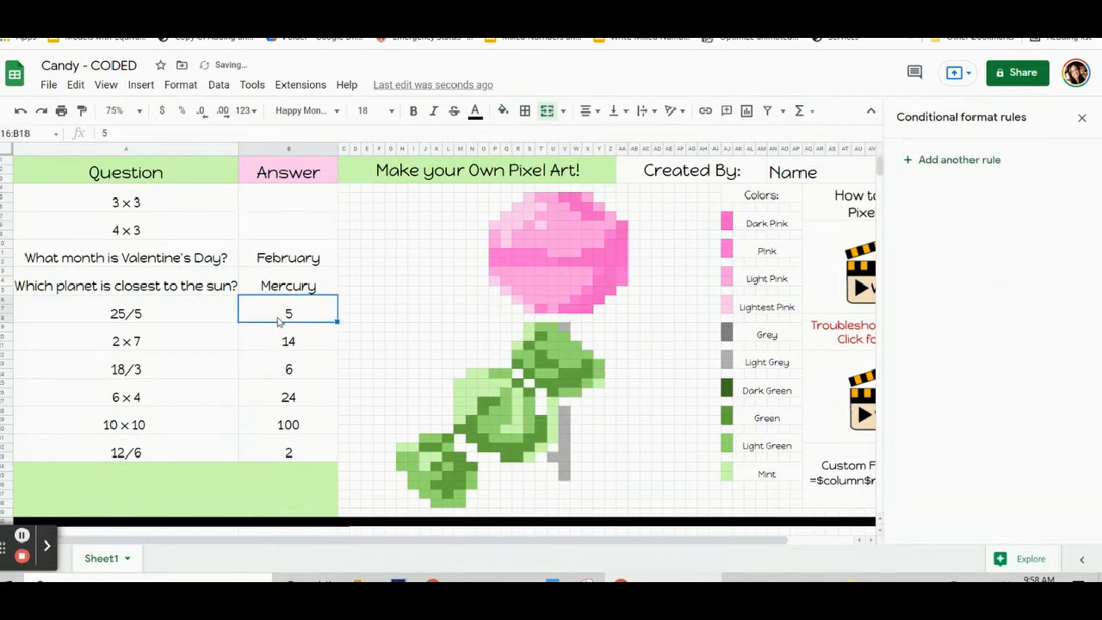
left_click(303, 204)
type("9")
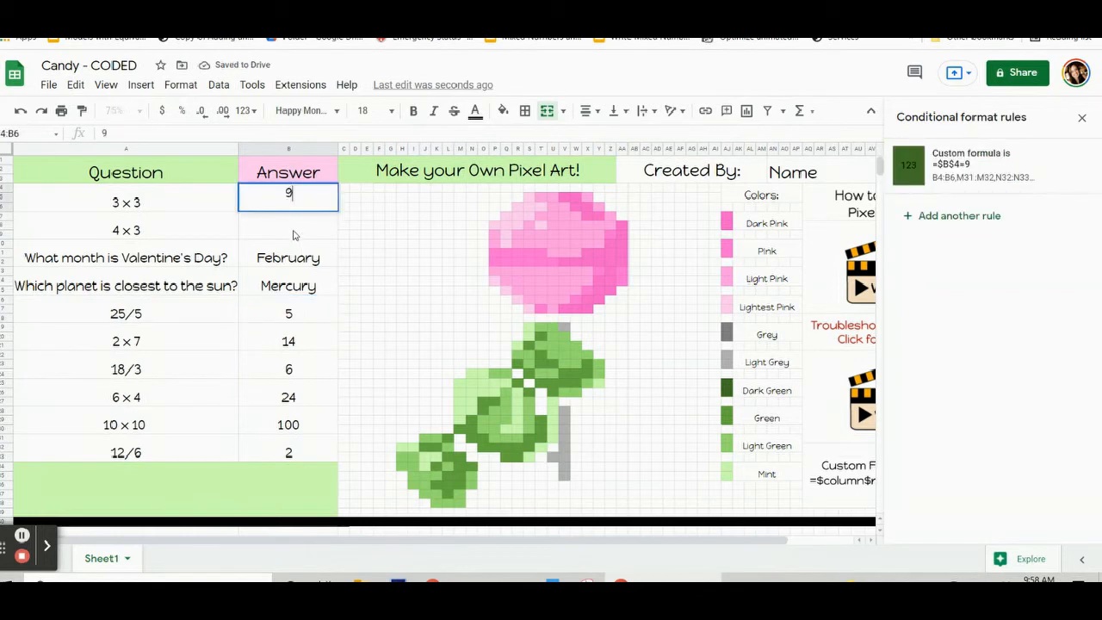
key("Return")
type("12")
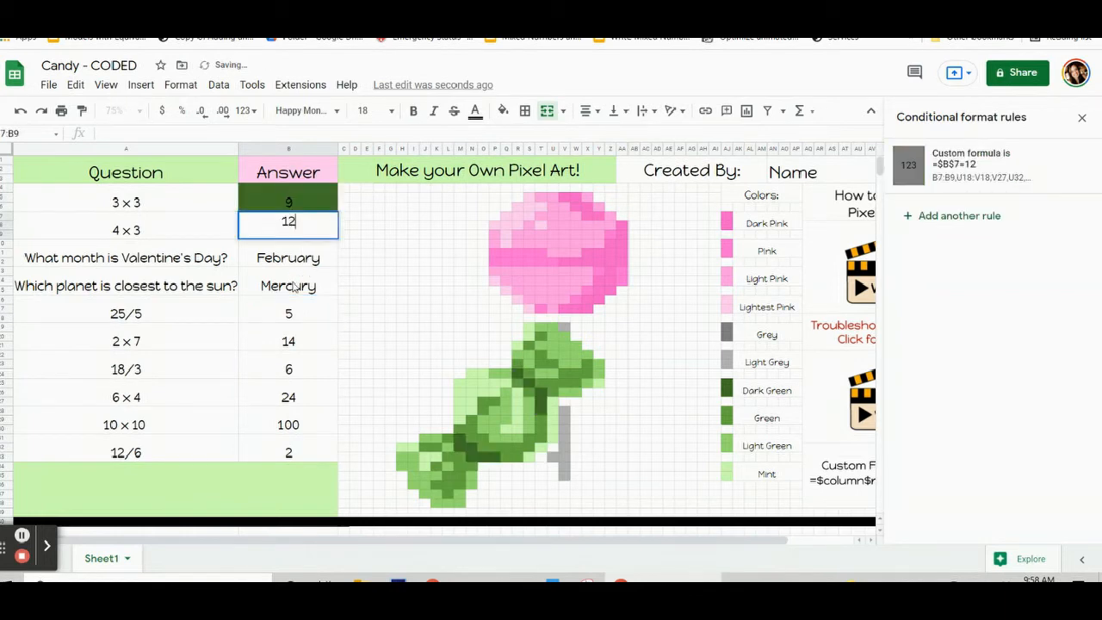
left_click(288, 286)
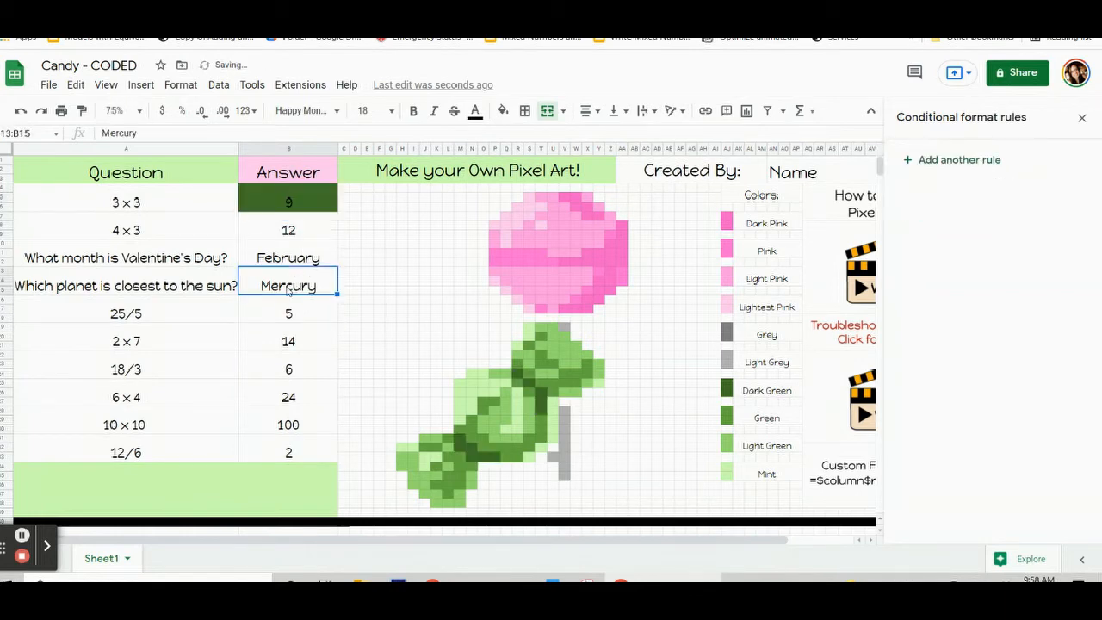
Clear the answer cells of 3 x 3 and 4 x 3
left_click(287, 206)
key("Delete")
left_click(288, 230)
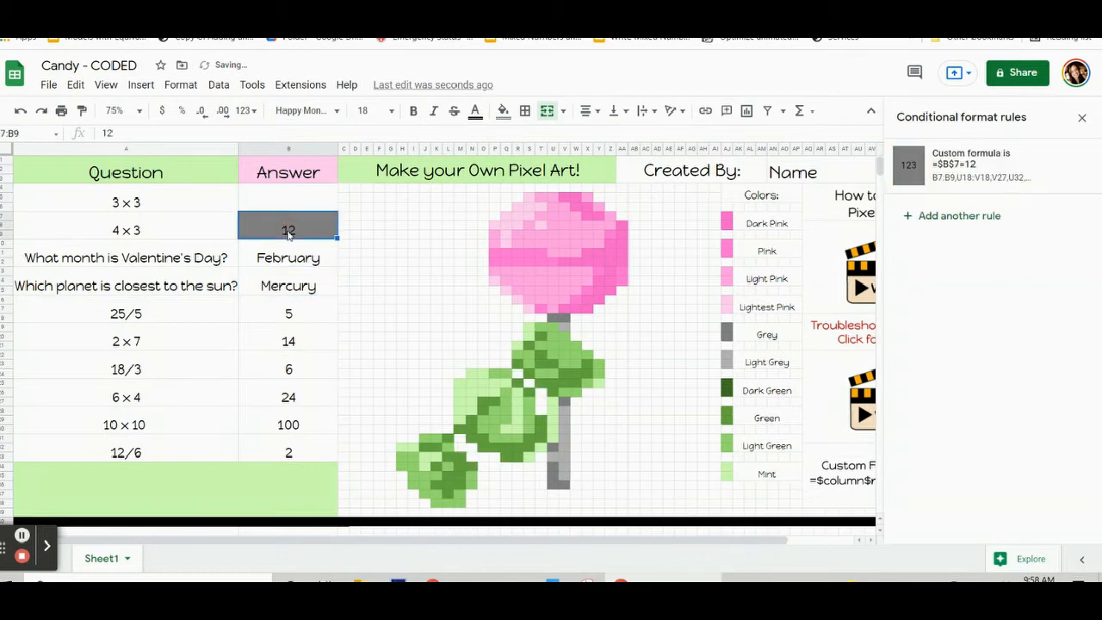
key("Delete")
Start a conditional formatting rule for the February answer cell with the lightest pink fill color of the lollipop highlight
left_click(301, 262)
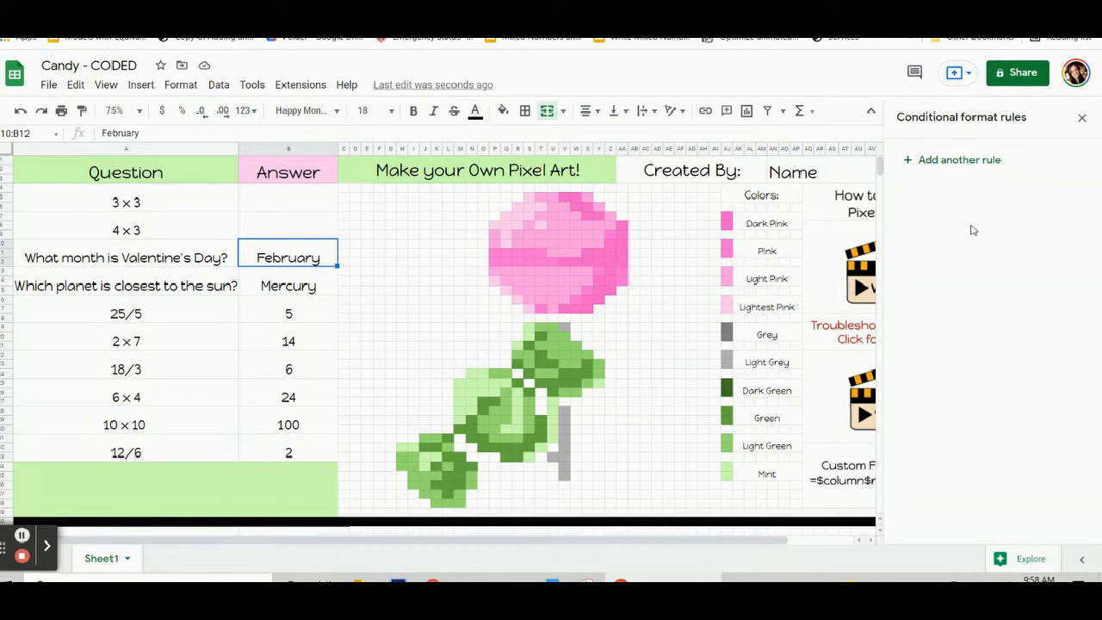
left_click(970, 162)
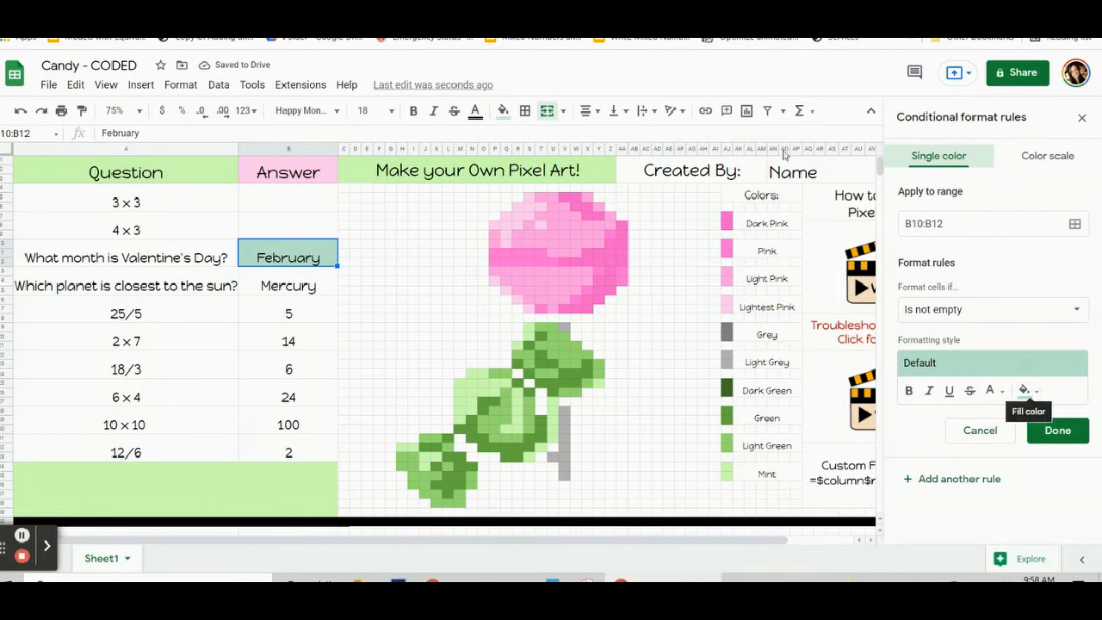
left_click(515, 211)
left_click(503, 110)
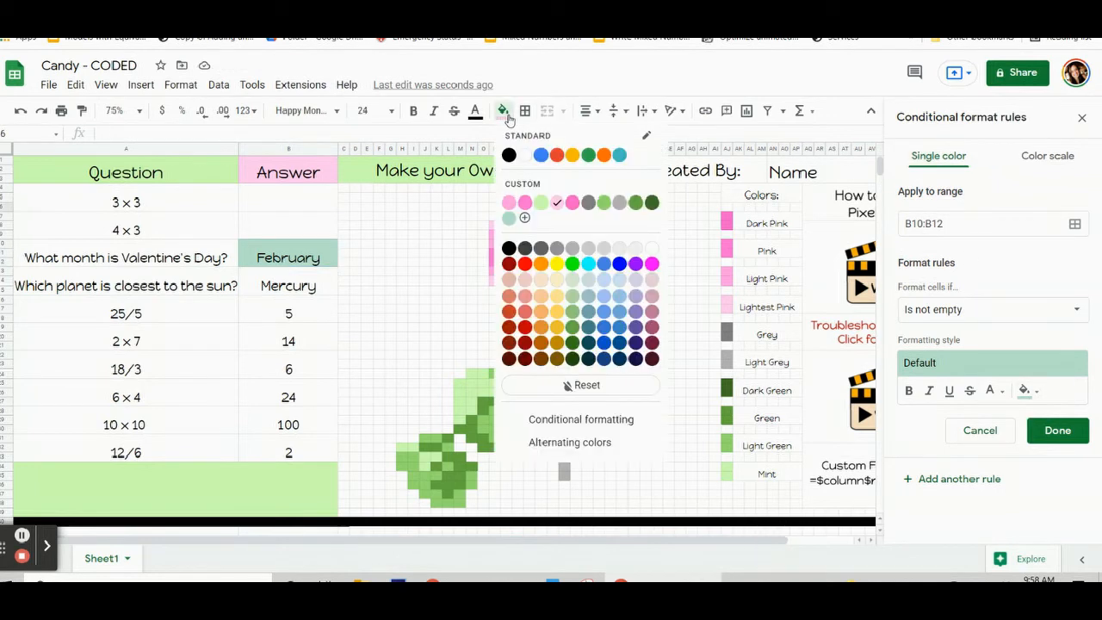
left_click(303, 263)
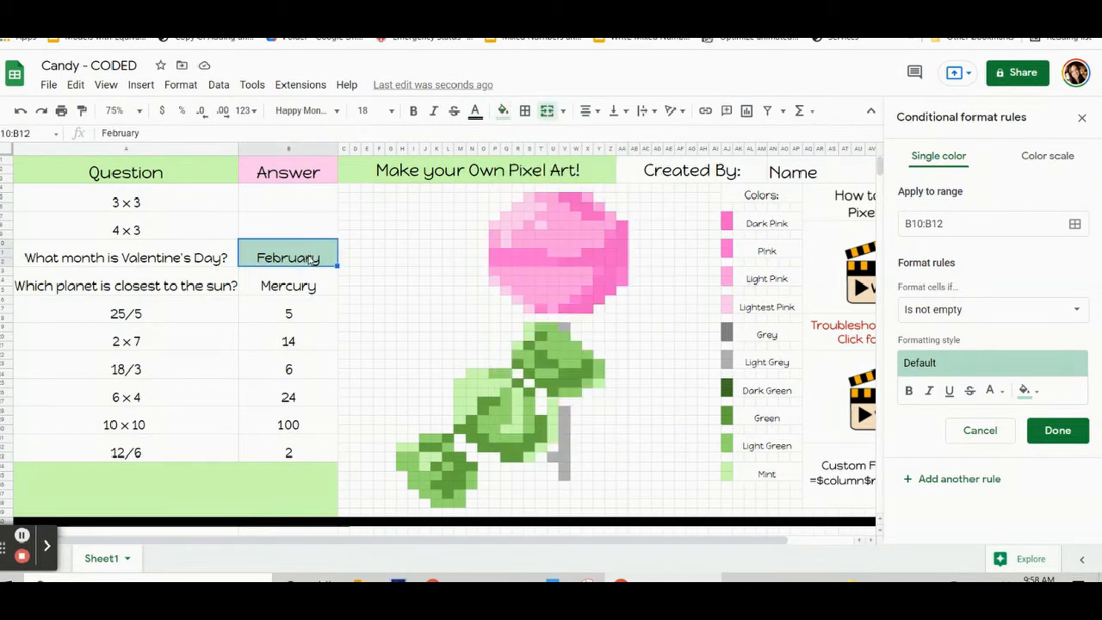
left_click(1026, 391)
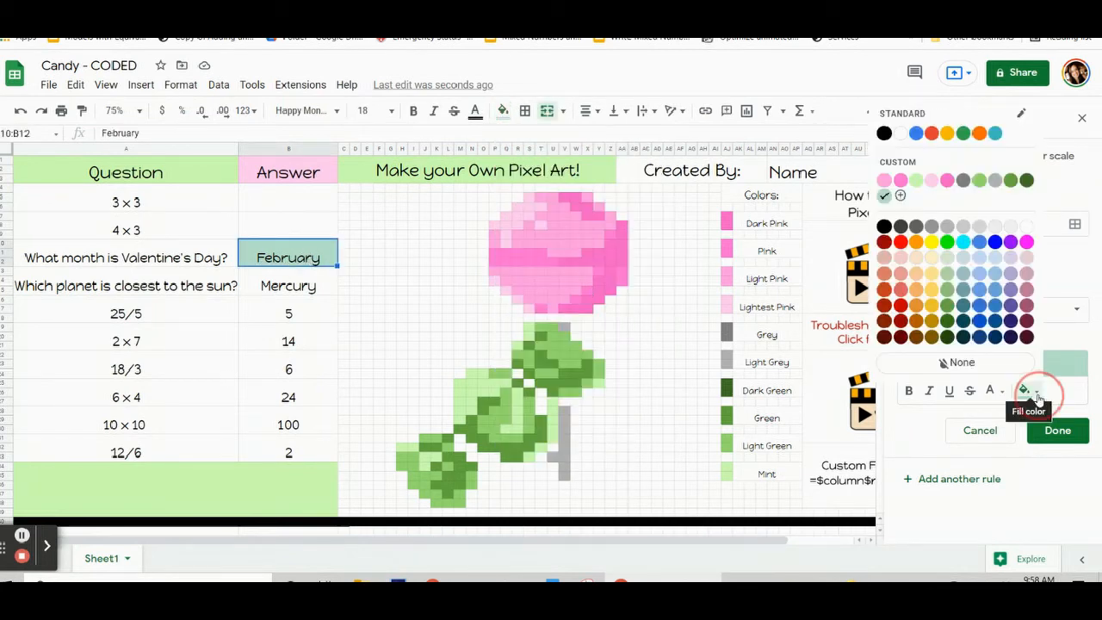
left_click(933, 180)
Set the rule's condition to the custom formula =$b$10=February
left_click(965, 320)
scroll(965, 516, "down", 5)
left_click(967, 545)
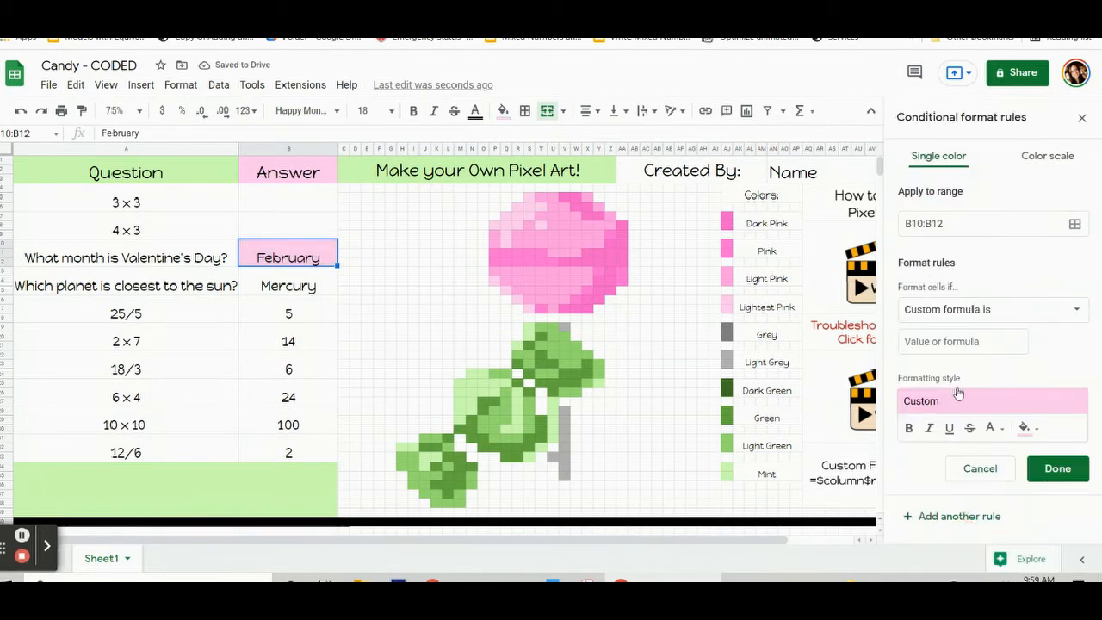
left_click(948, 343)
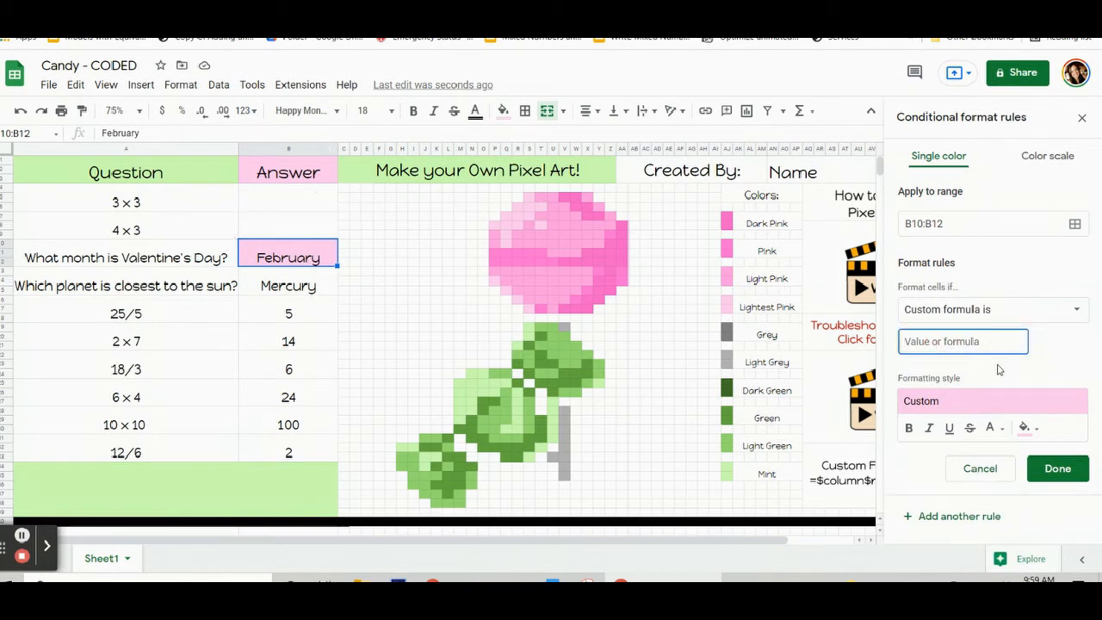
type("=$b$10=February")
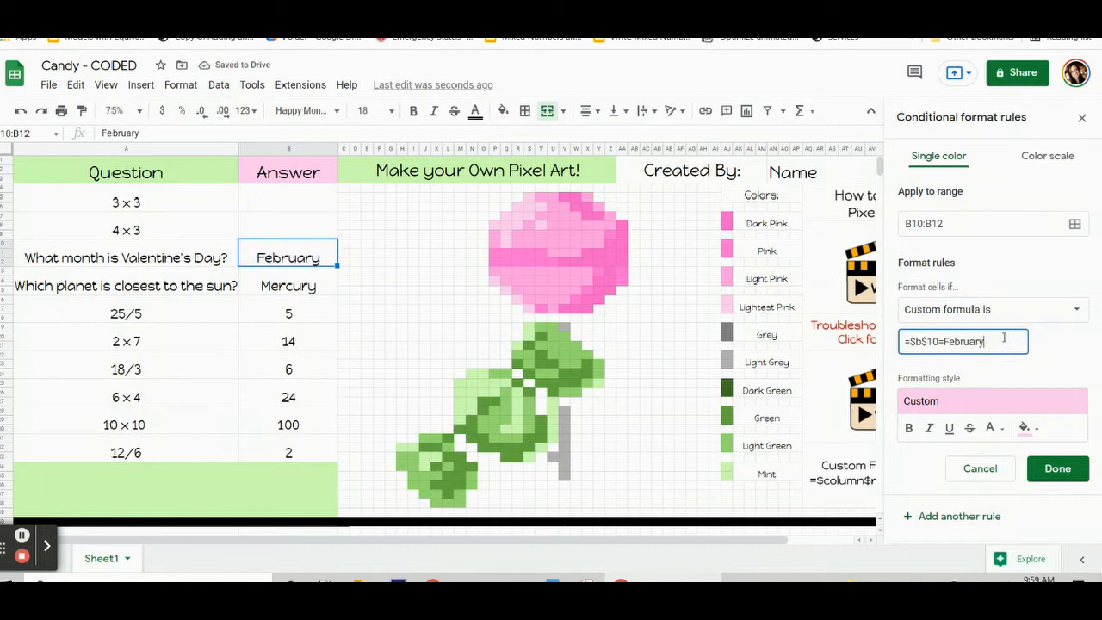
Put the month in the rule's custom formula in quotation marks so it is =$b$10="February"
left_click(944, 341)
type("\"")
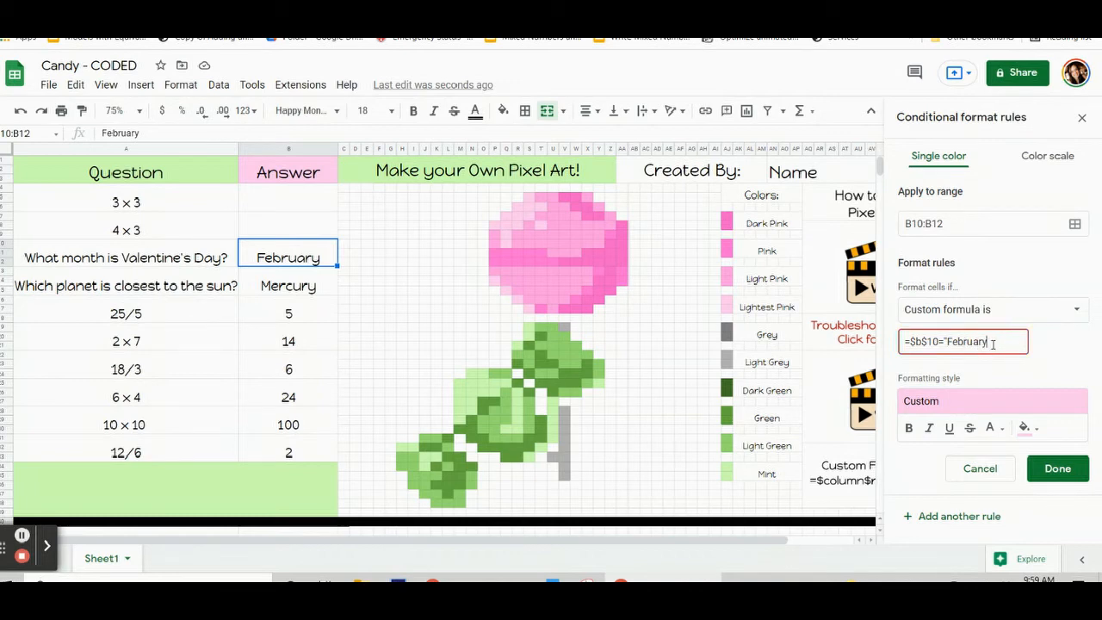
left_click(1000, 342)
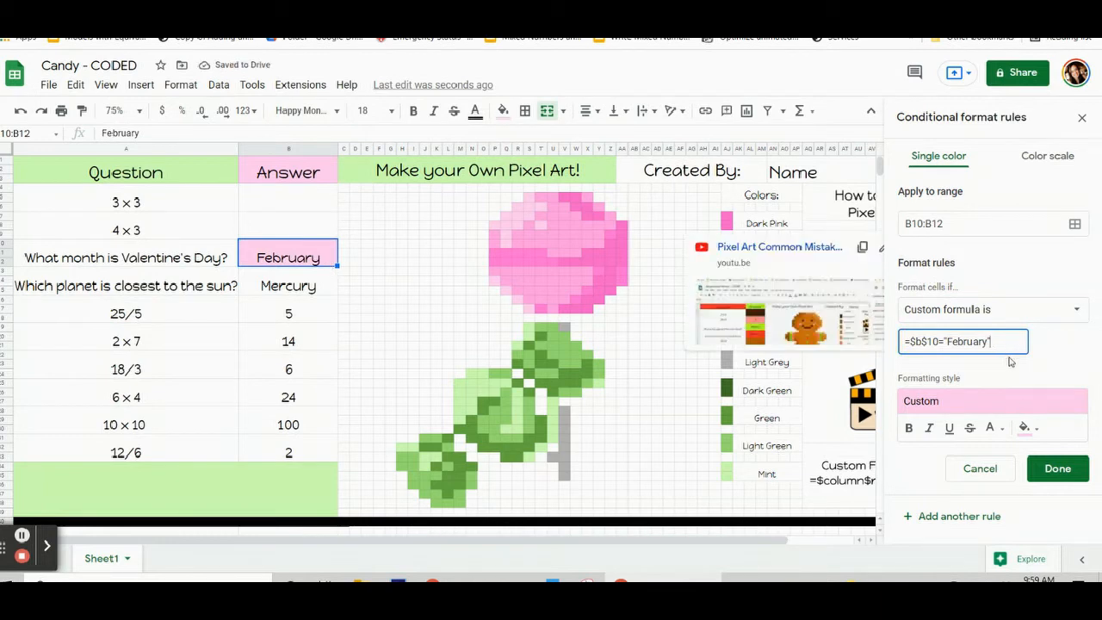
Add the lightest pink pixels S5, T6, P8 and Q7:Q10 on the lollipop's upper-left edge to the February rule's range
left_click(1075, 224)
left_click_drag(508, 228, 125, 89)
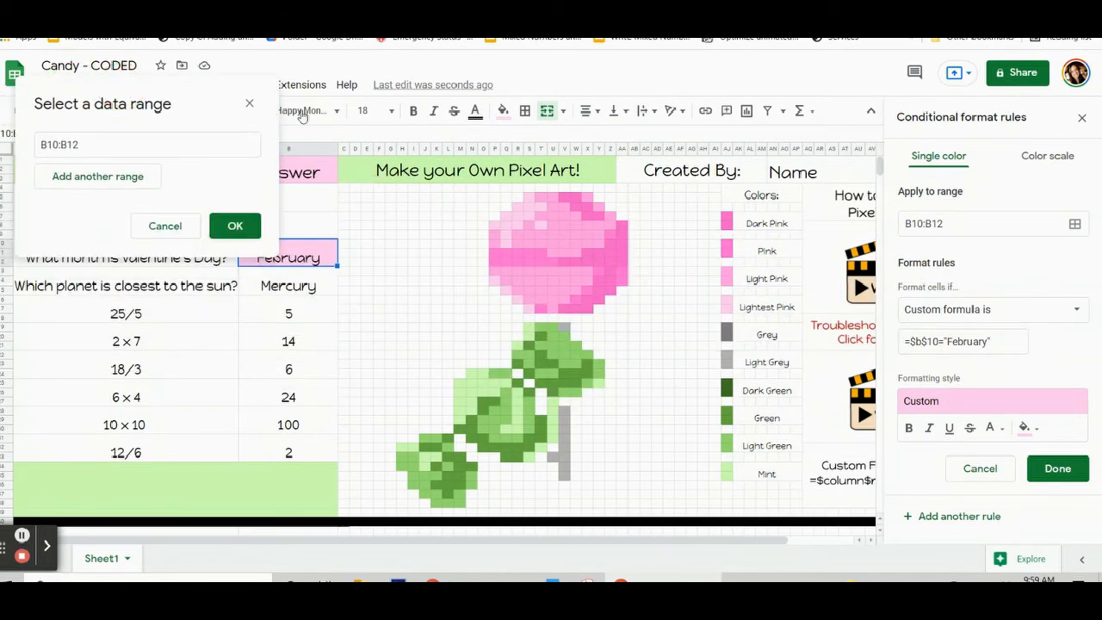
left_click(530, 199)
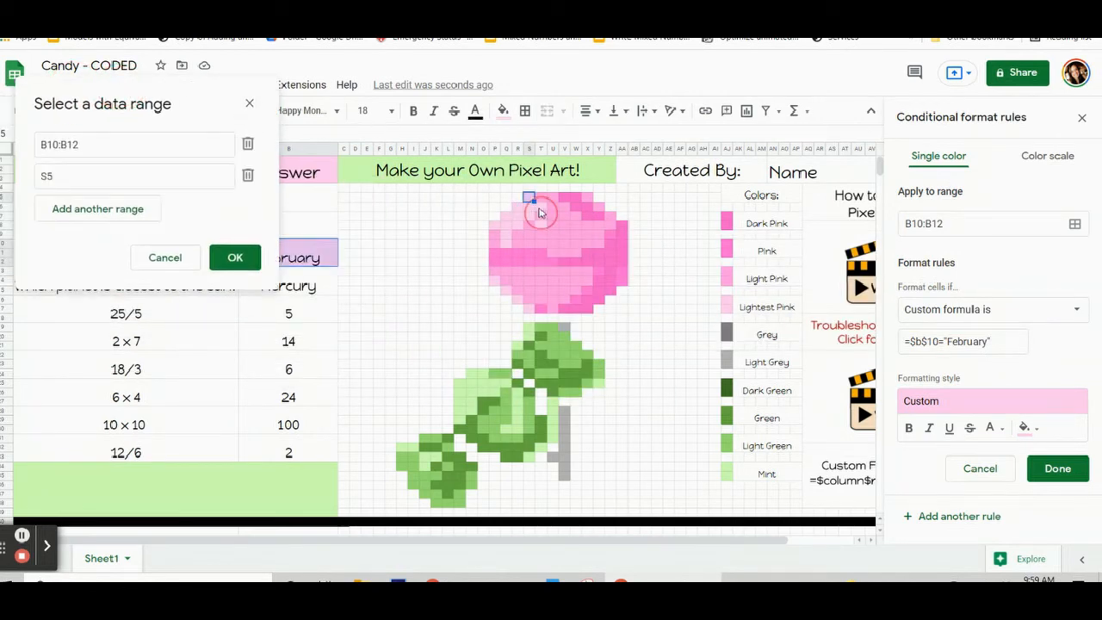
left_click(540, 207, "ctrl")
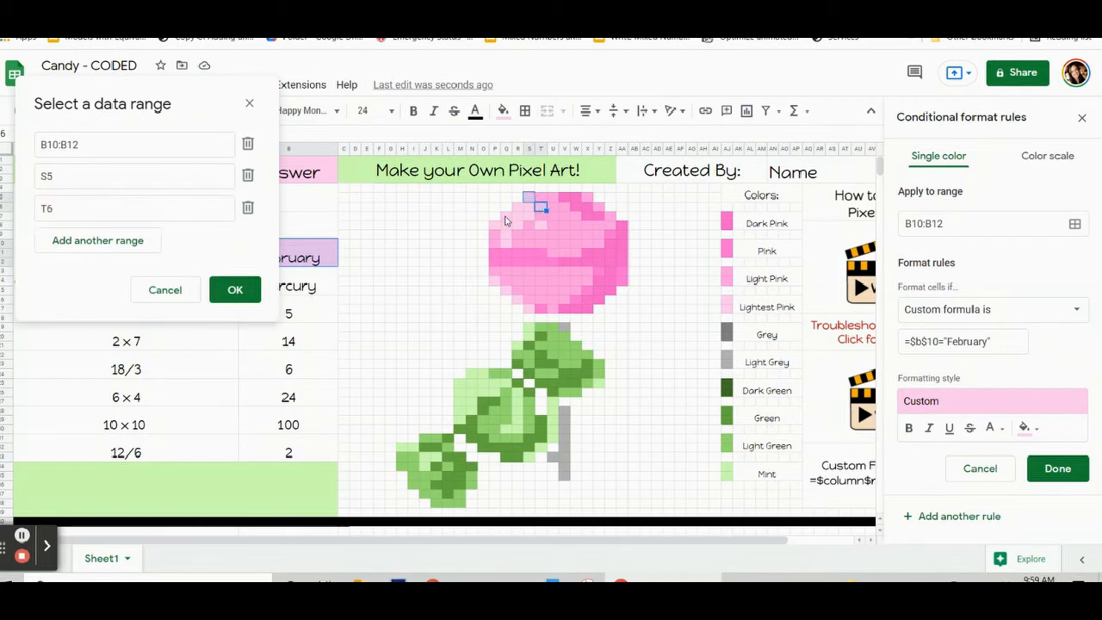
left_click(506, 216, "ctrl")
left_click(496, 226, "ctrl")
left_click(506, 227, "ctrl")
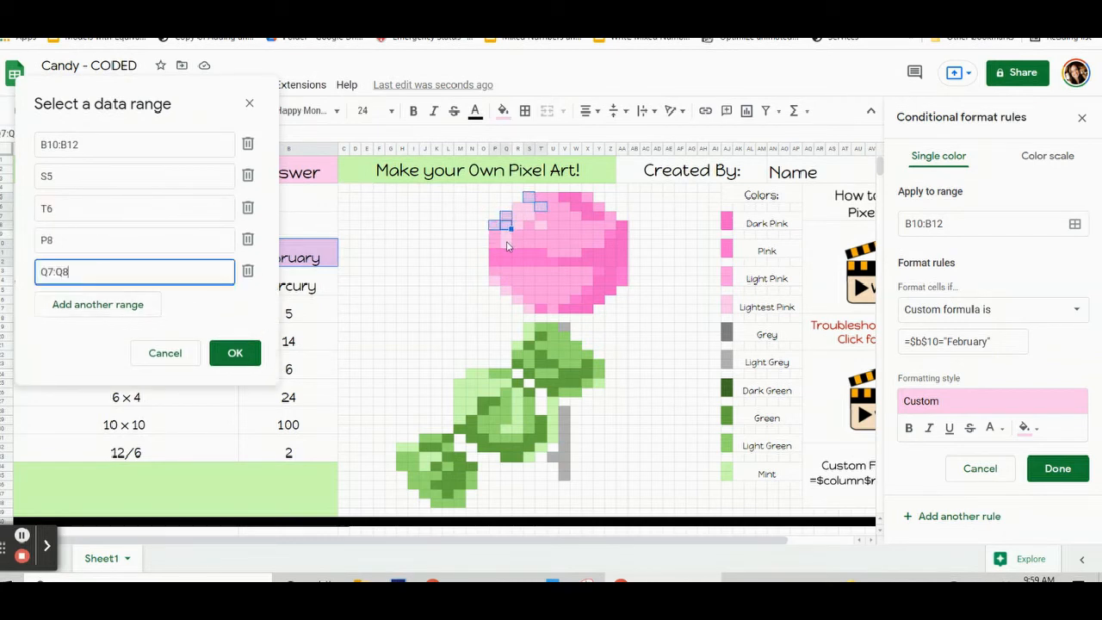
left_click_drag(507, 242, 506, 245)
Add the lightest pink pixels P14, Q15, R16 and S17 along the lollipop's lower-left edge to the range
left_click(495, 282, "ctrl")
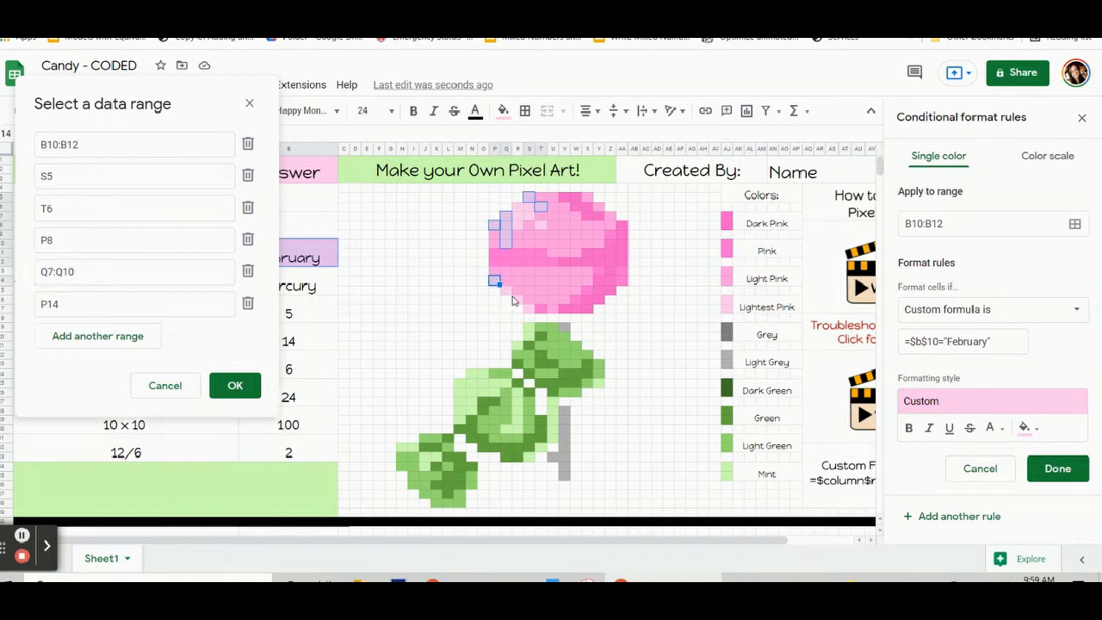
left_click(507, 291, "ctrl")
left_click(519, 303, "ctrl")
left_click(530, 312, "ctrl")
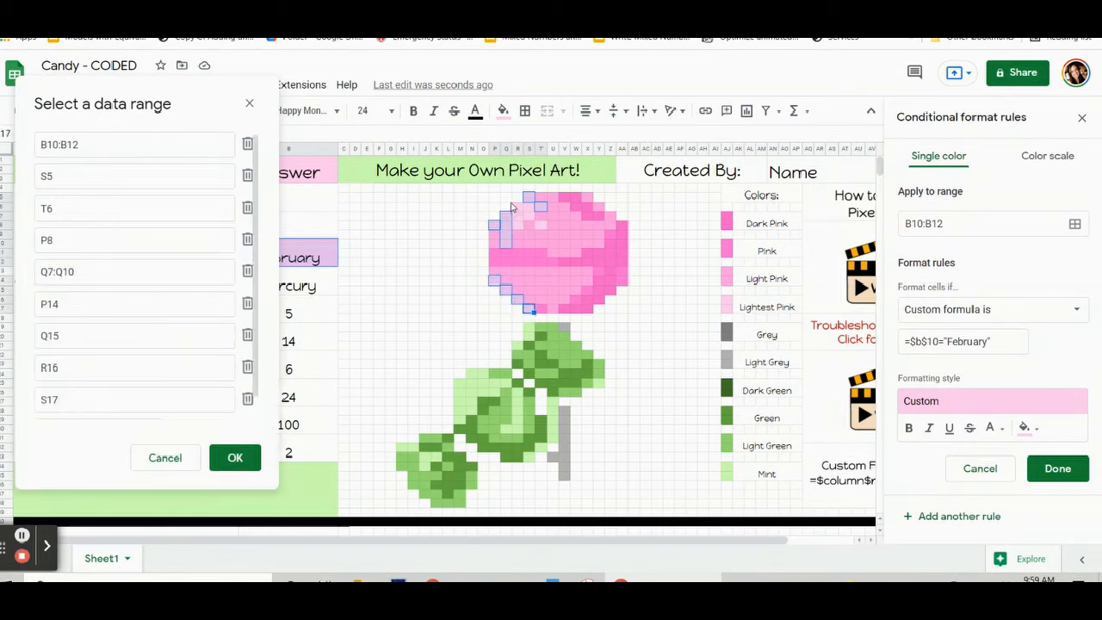
Add the highlight pixels R6:S7, R8 and T8 to the range and save the February rule
left_click_drag(519, 213, 532, 222)
left_click(525, 226, "ctrl")
left_click(544, 226, "ctrl")
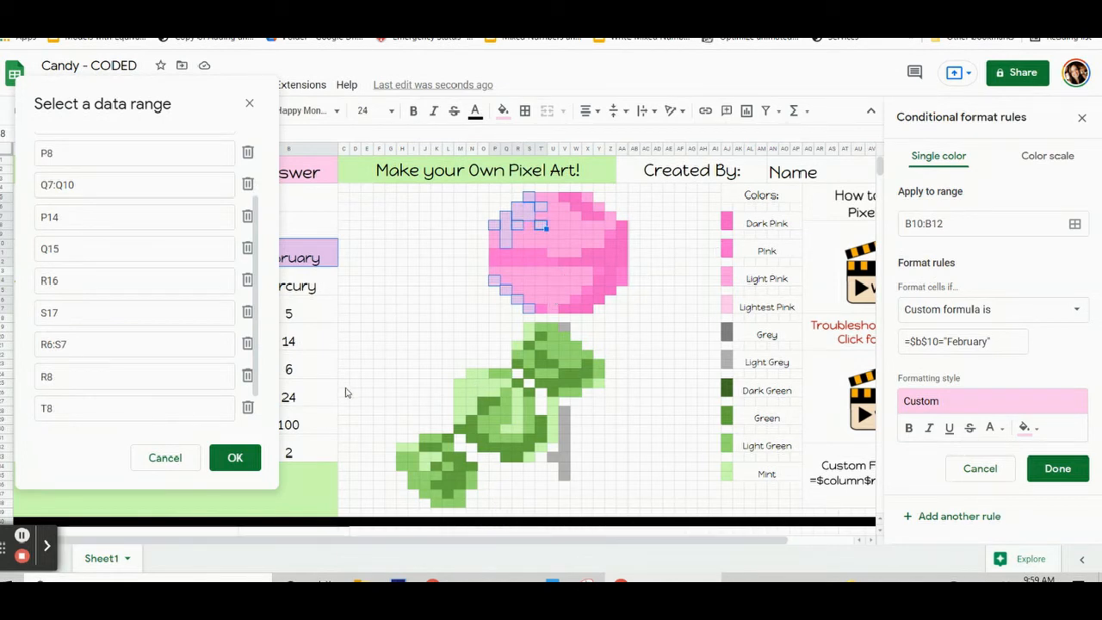
left_click(239, 461)
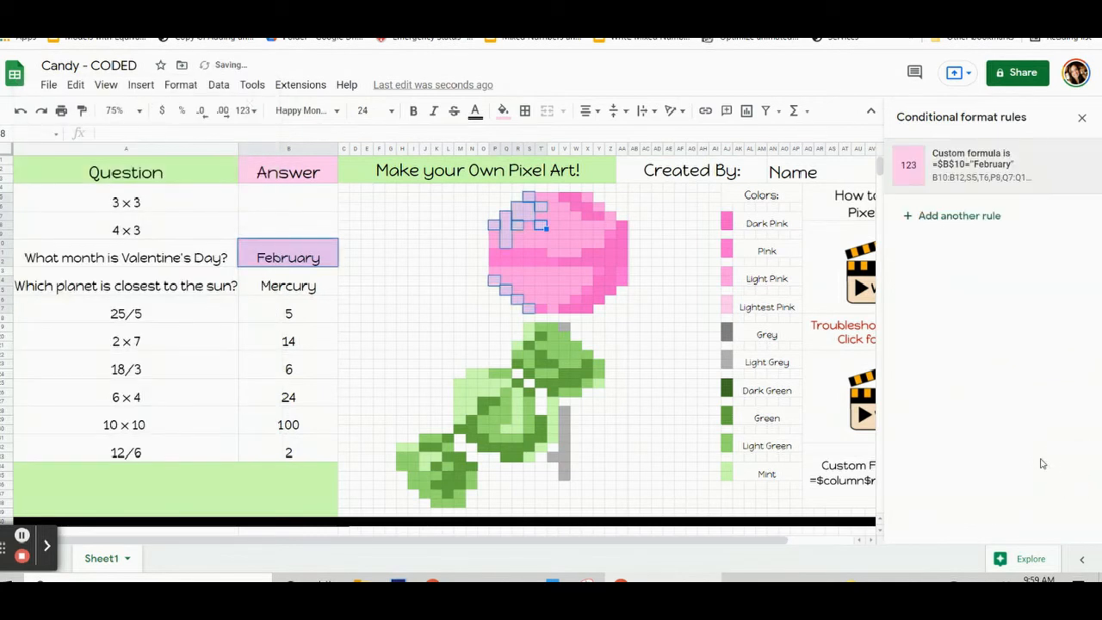
Reset the manual fill color of the cells covered by the February rule
left_click(502, 112)
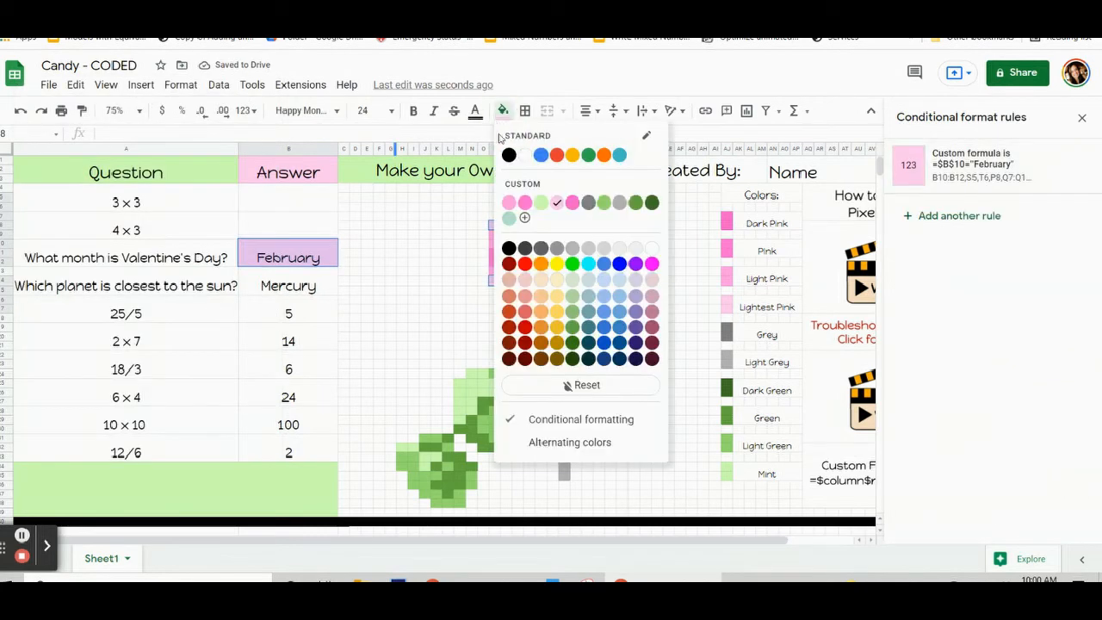
left_click(551, 385)
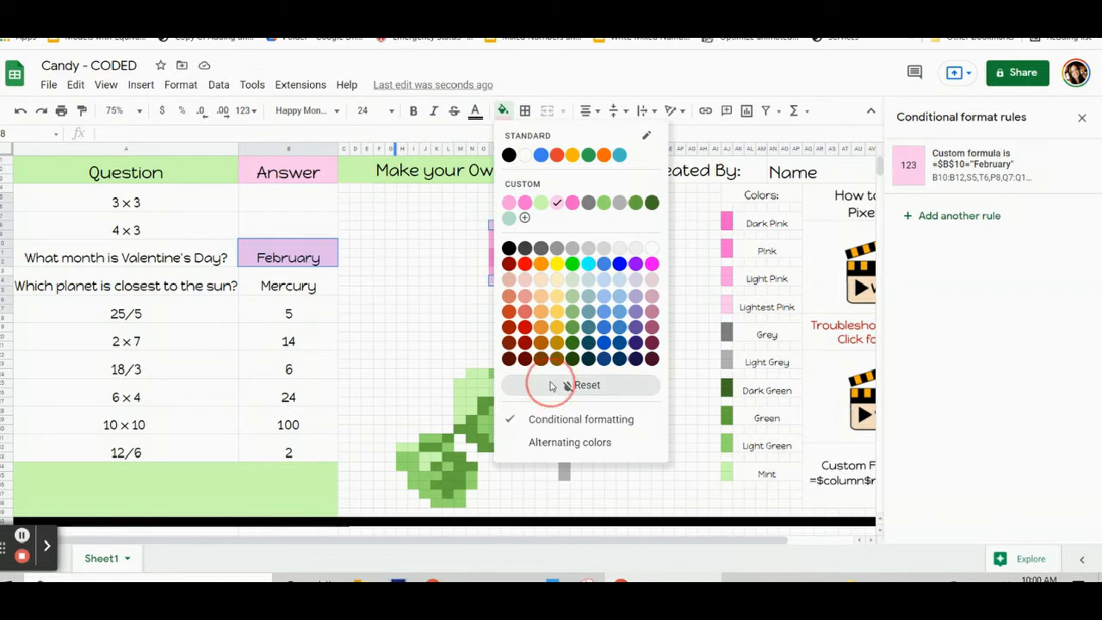
left_click(365, 311)
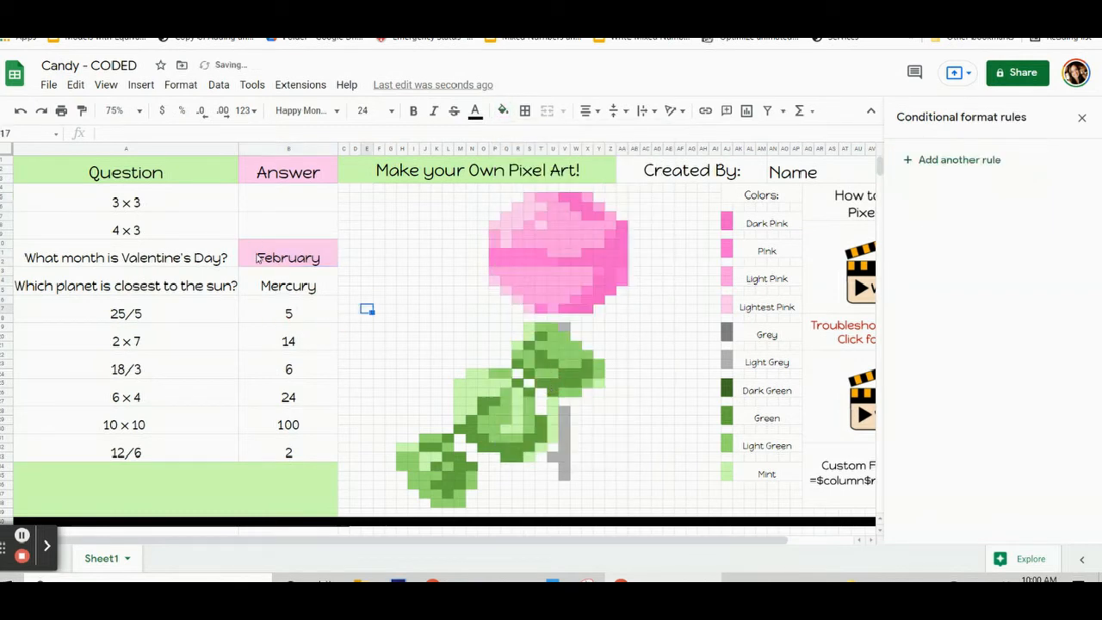
Test the February rule by clearing the answer and entering february, and leave the answer cell empty again
left_click(259, 256)
key("Delete")
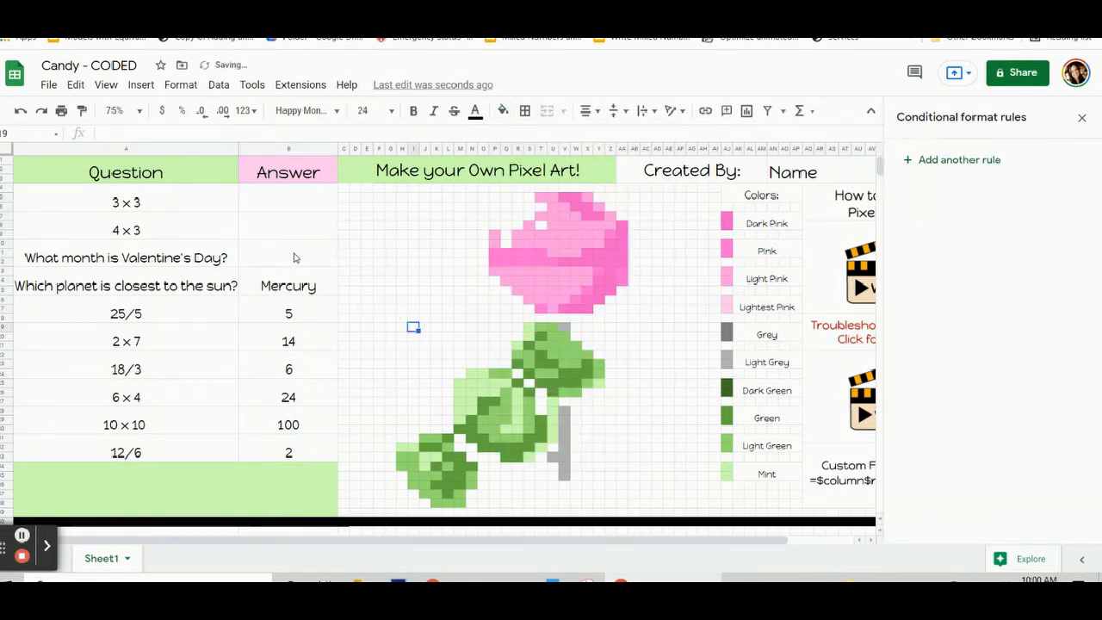
type("february")
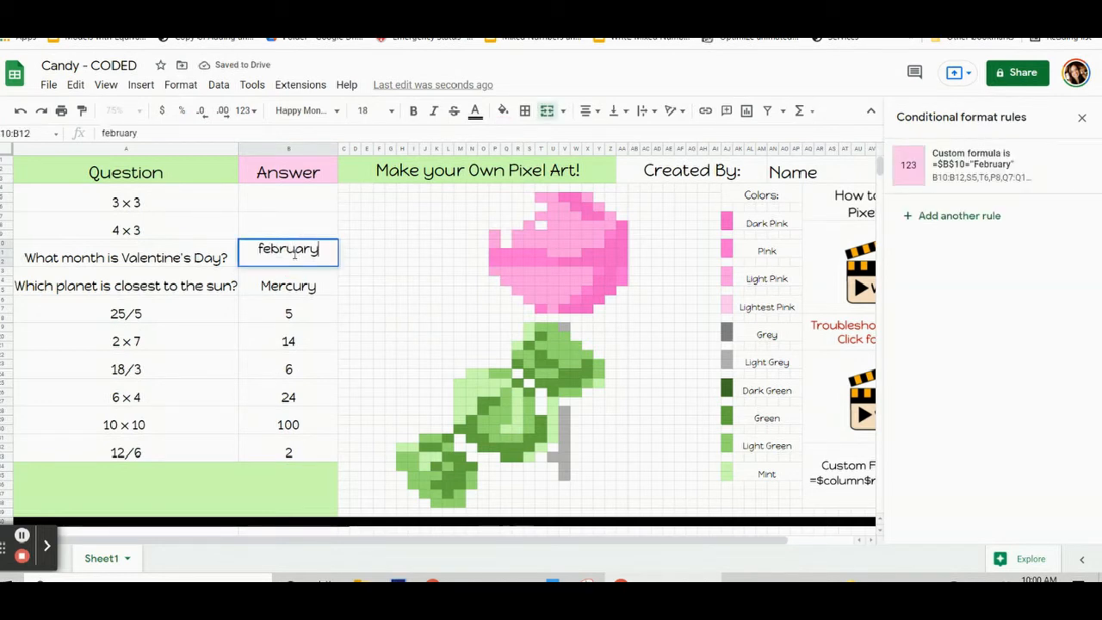
left_click(288, 400)
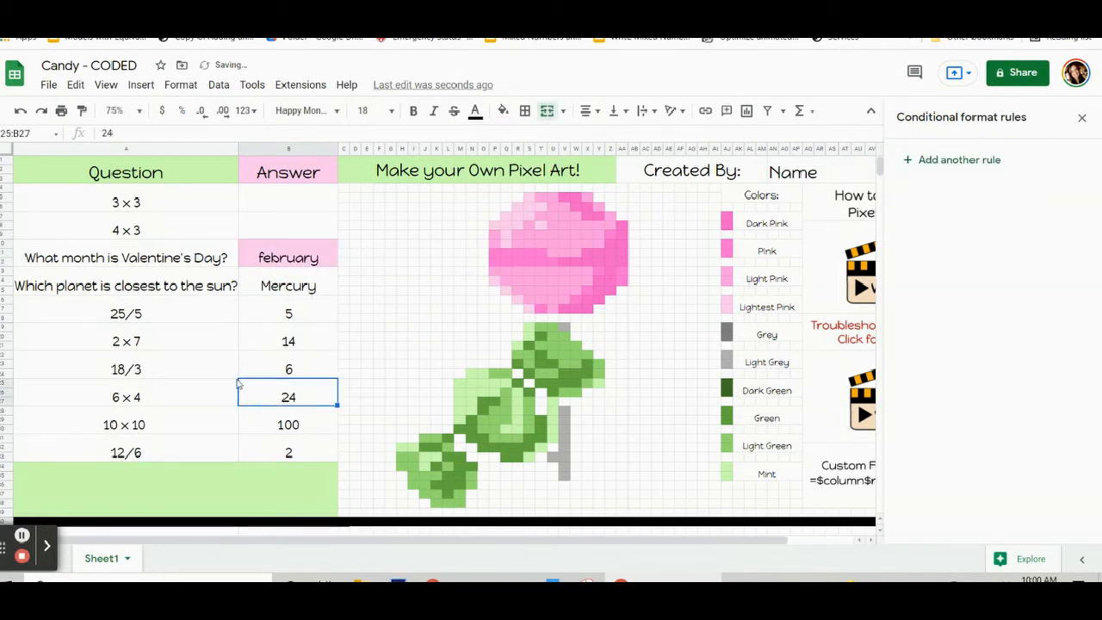
left_click(305, 257)
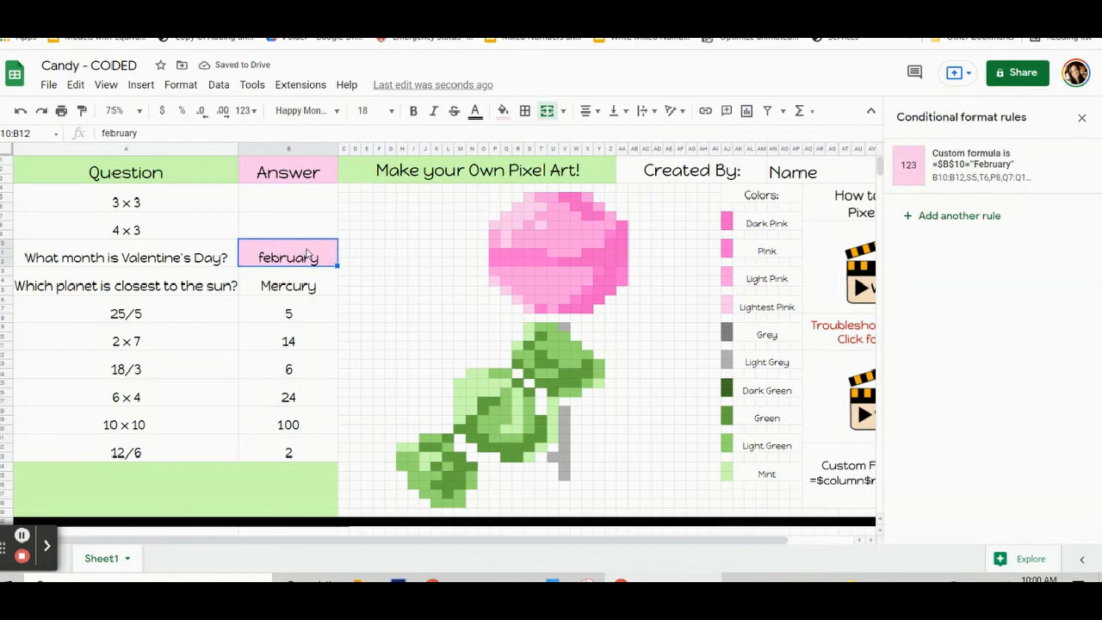
key("Delete")
Start a conditional formatting rule for the Mercury answer cell with the dark pink fill color of the lollipop's shaded edge
left_click(302, 290)
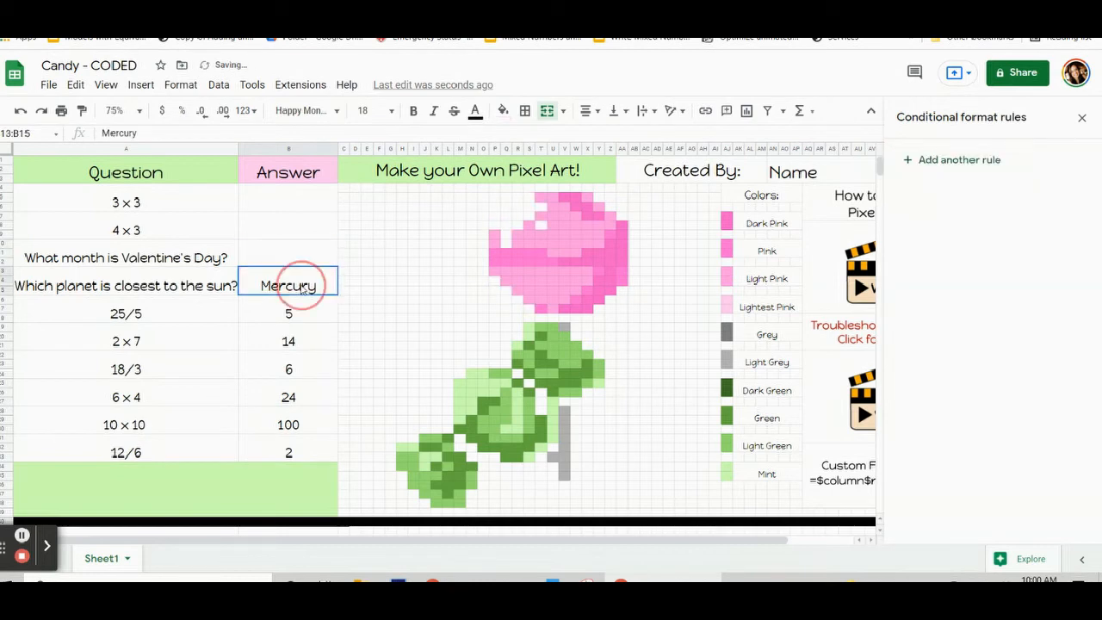
left_click(989, 161)
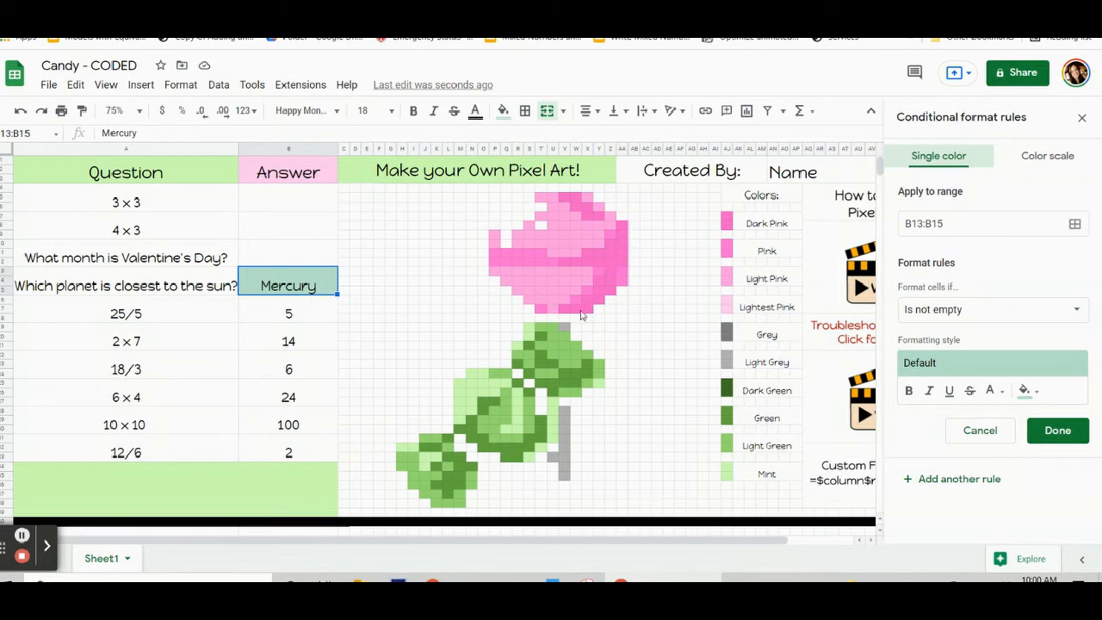
left_click(626, 230)
left_click(503, 111)
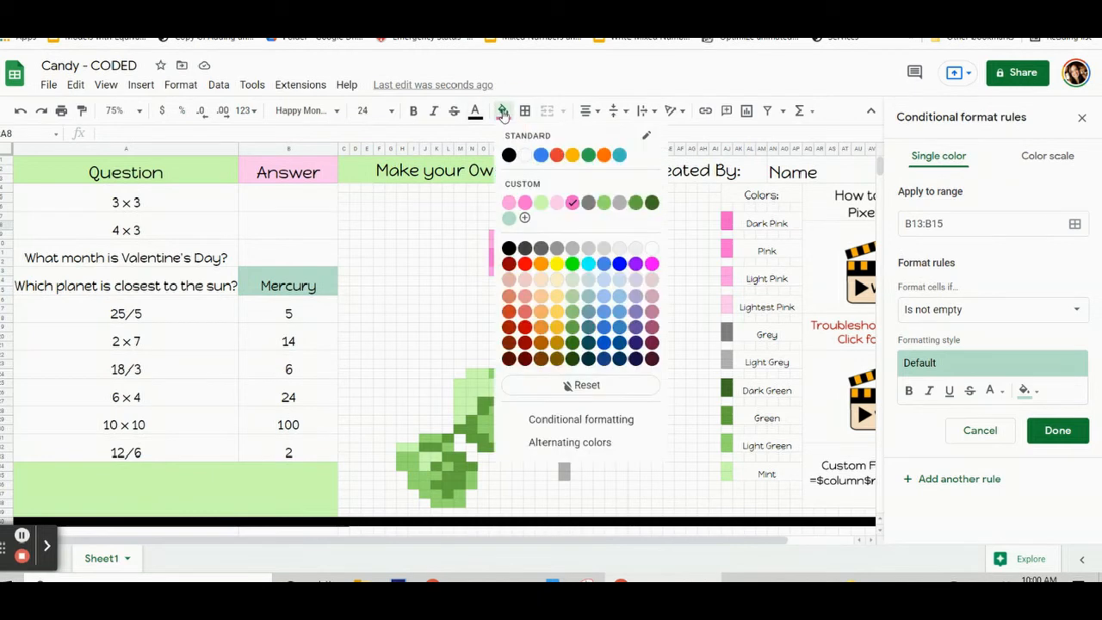
left_click(504, 112)
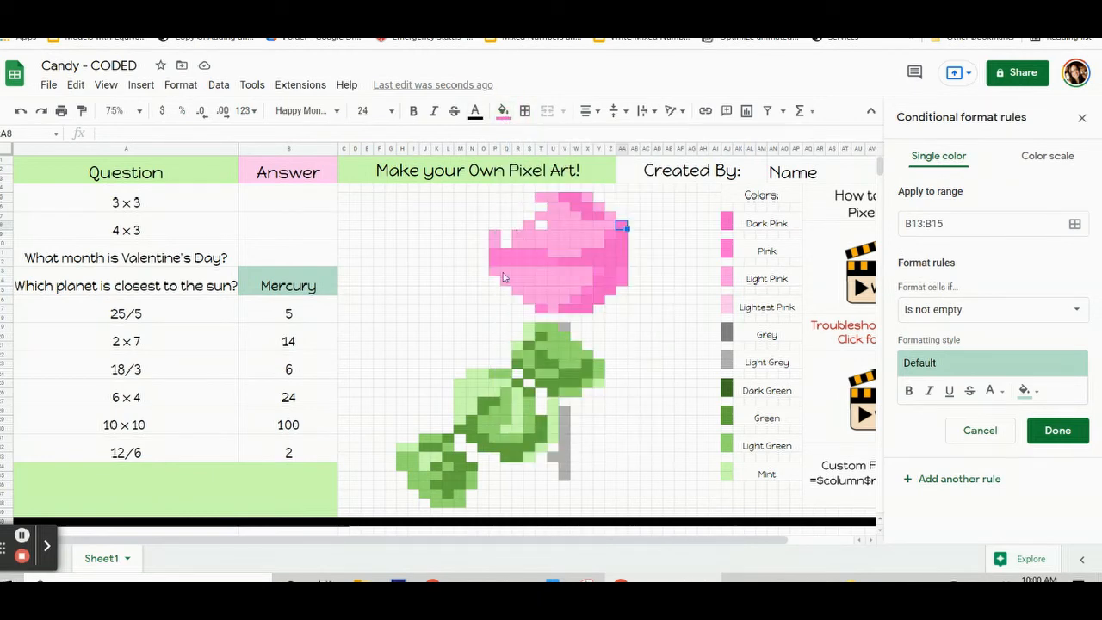
left_click(295, 289)
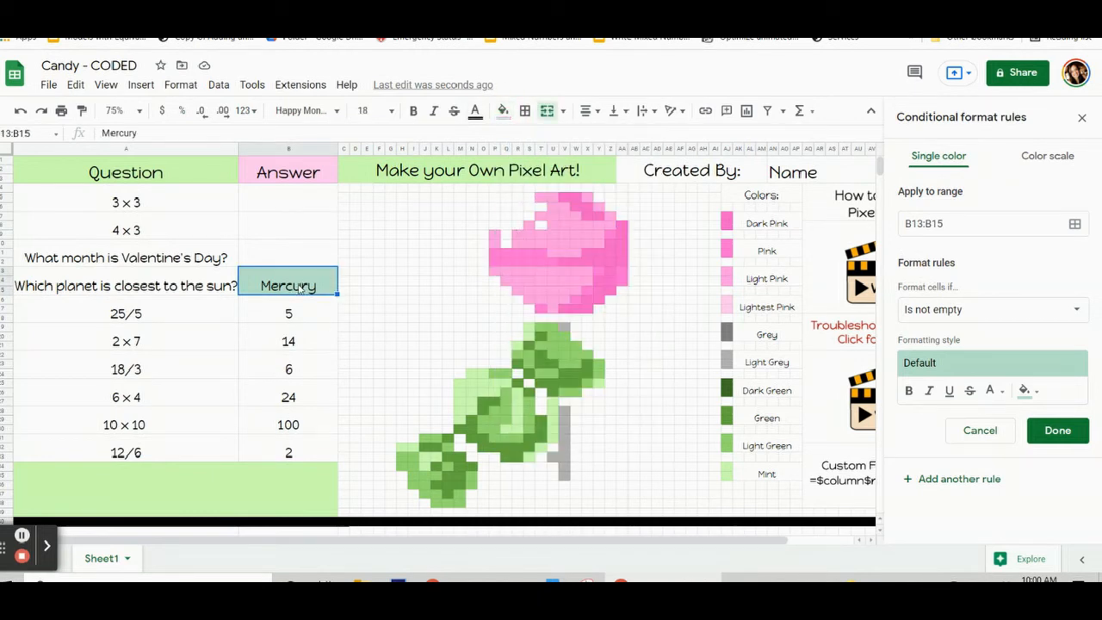
left_click(1025, 390)
left_click(951, 183)
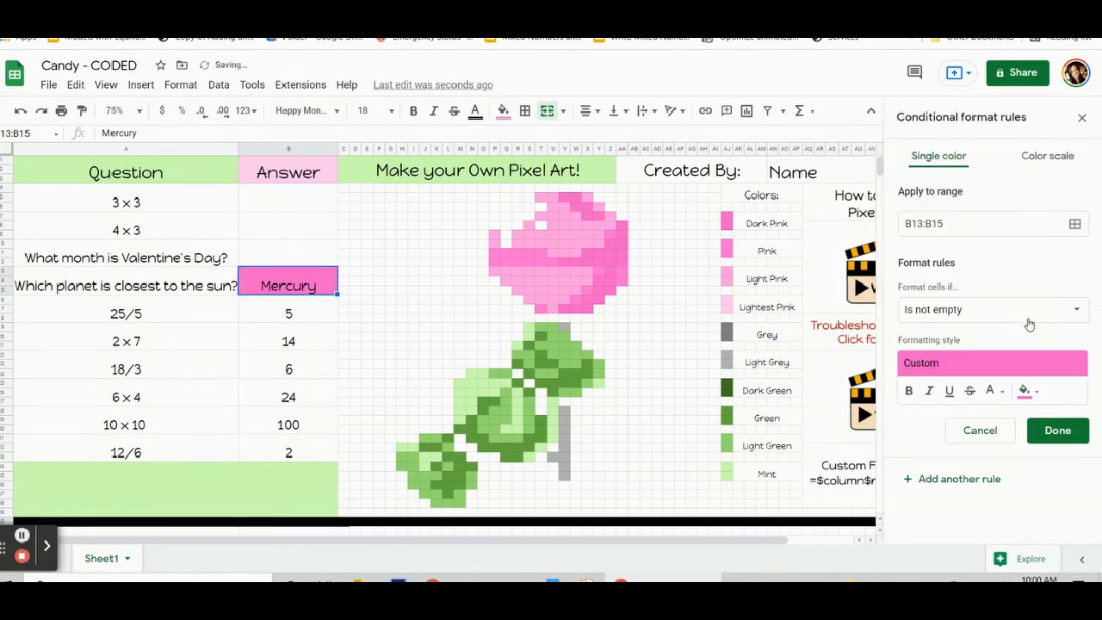
Set the rule's condition to the custom formula =$b$13="Mercury"
left_click(1025, 320)
scroll(973, 482, "down", 3)
left_click(969, 545)
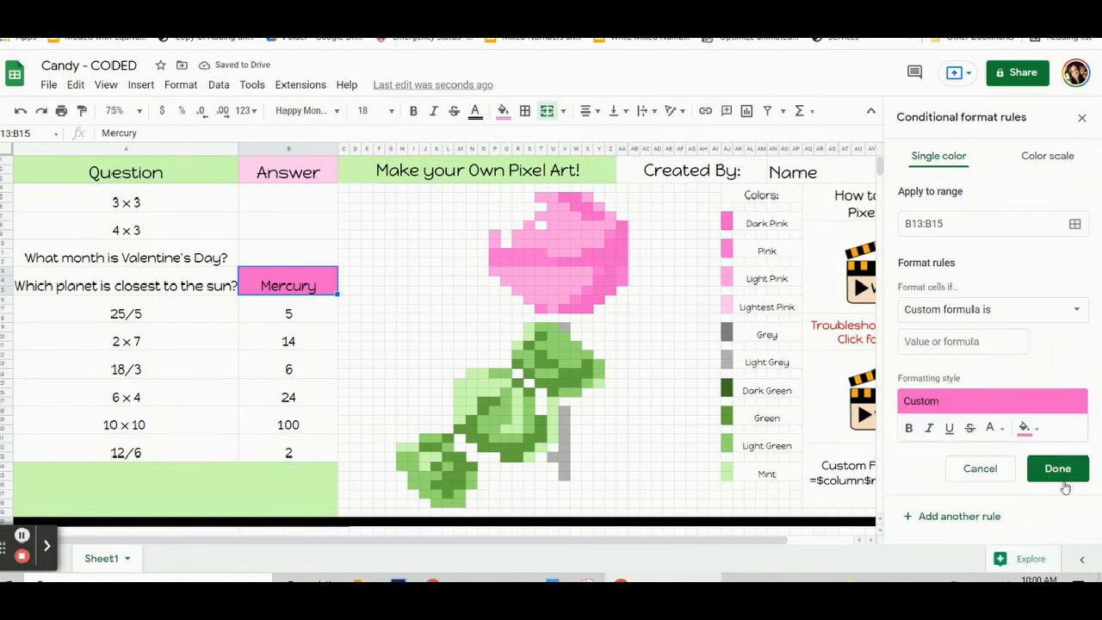
left_click(960, 341)
type("=$b$13=\"Mercury")
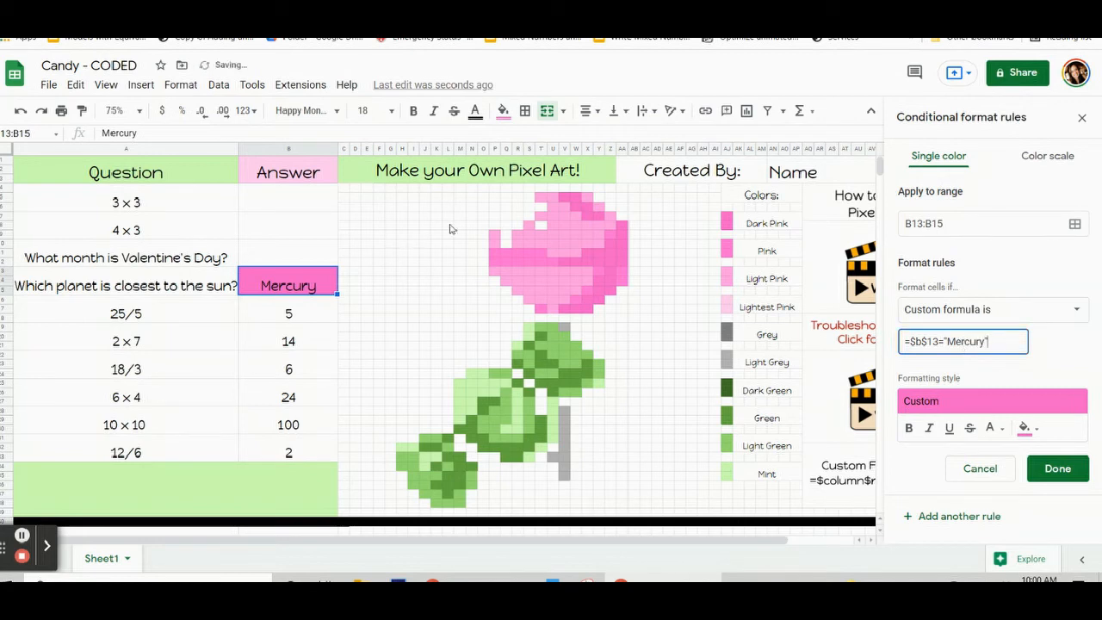
Add the dark pink pixels V5:W5, W6:X6, X7:Y7, AA8:AA12, Z10:Z12, X11:Y12 and V12:W12 to the Mercury rule's range
left_click(1076, 223)
left_click_drag(561, 225, 167, 104)
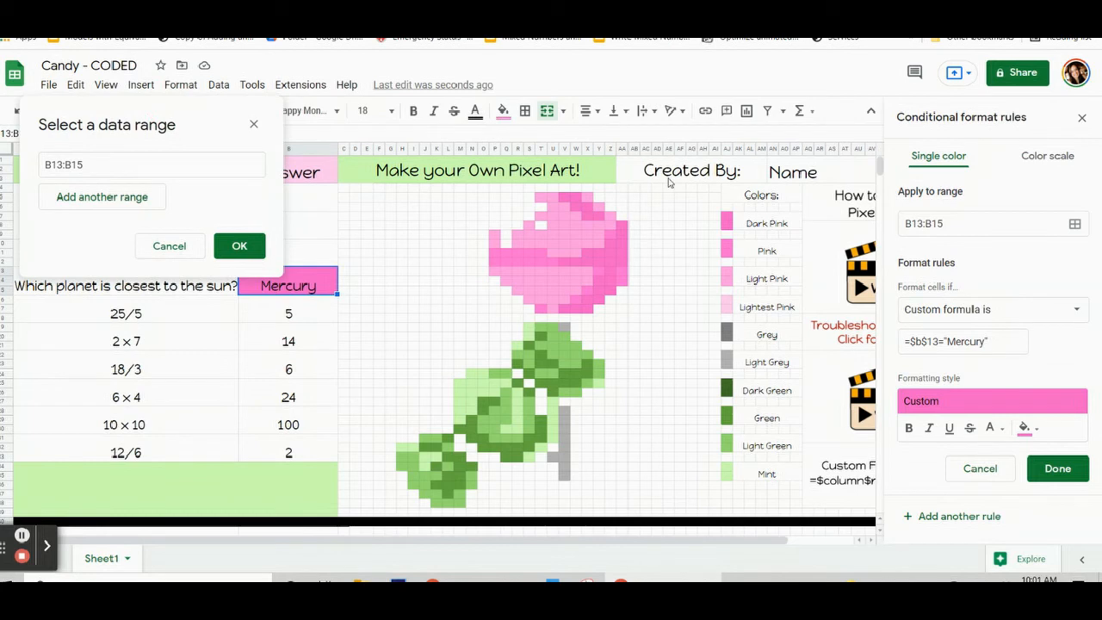
left_click_drag(566, 197, 581, 263)
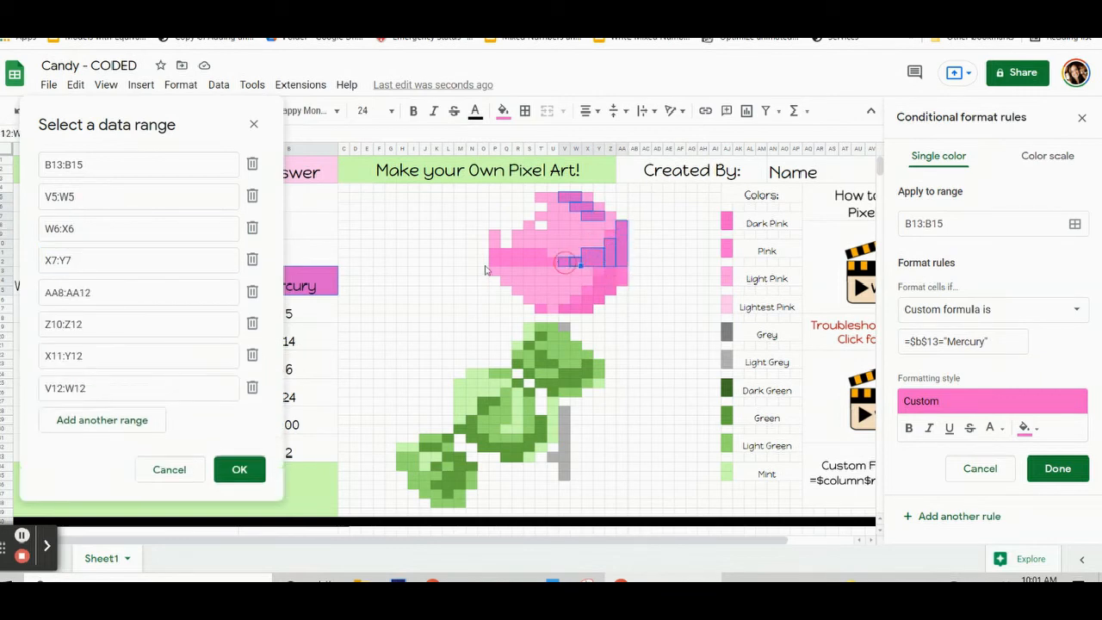
Extend the range with the dark pink pixels Z10:Z13, Y14:Z15, X16:Y16, V17:X17 and U12:W12, and save the Mercury rule
left_click(612, 281)
left_click(602, 294)
left_click_drag(602, 294, 564, 306)
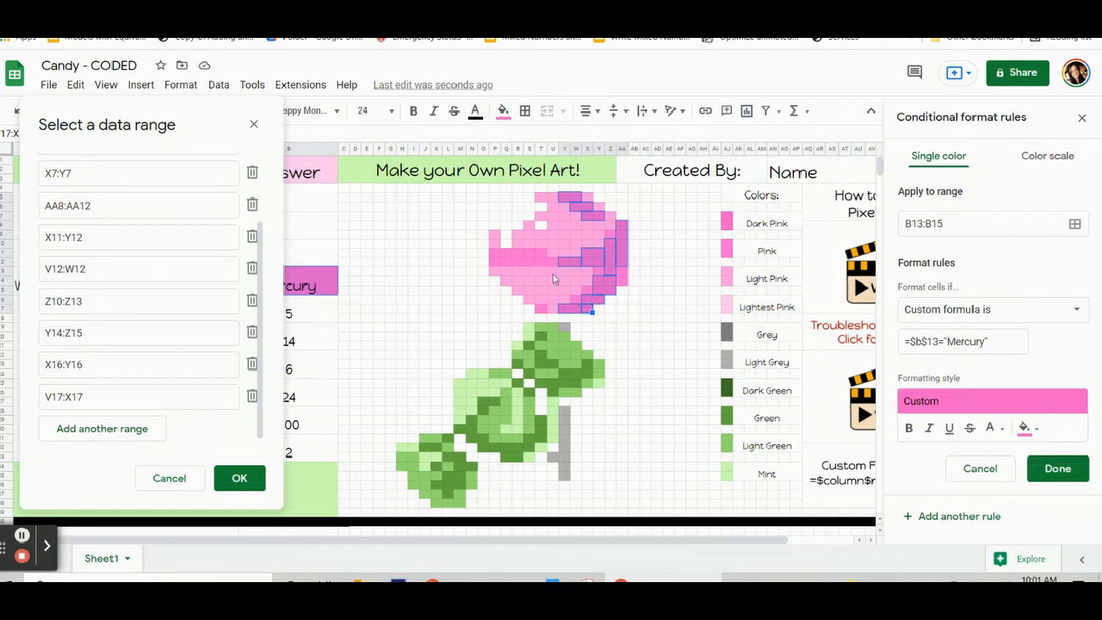
left_click_drag(577, 261, 552, 264)
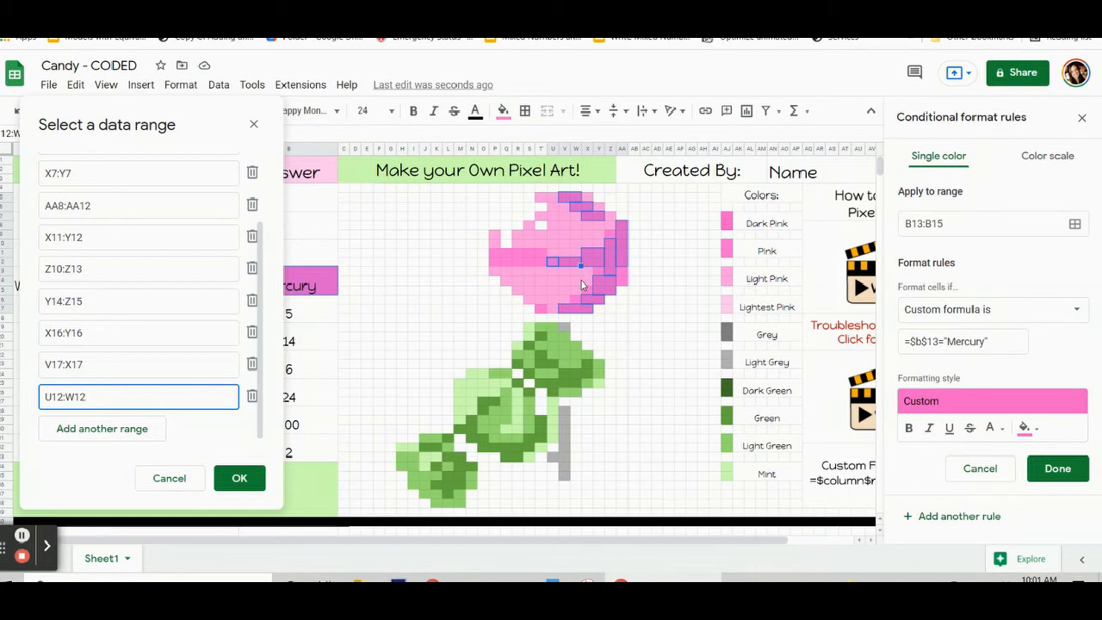
left_click(241, 478)
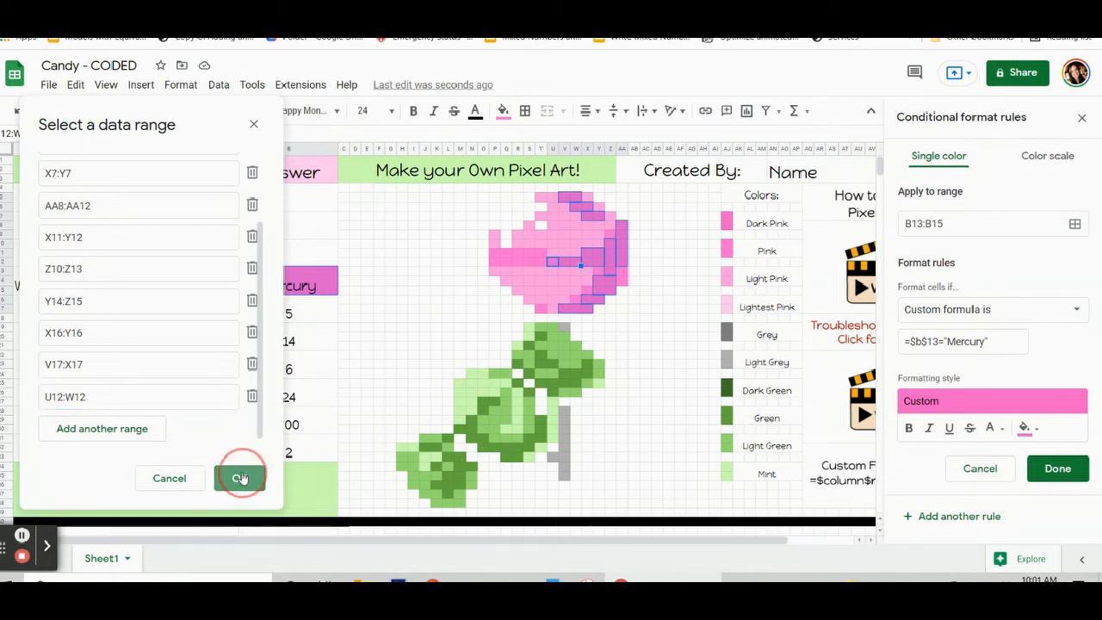
left_click(1058, 468)
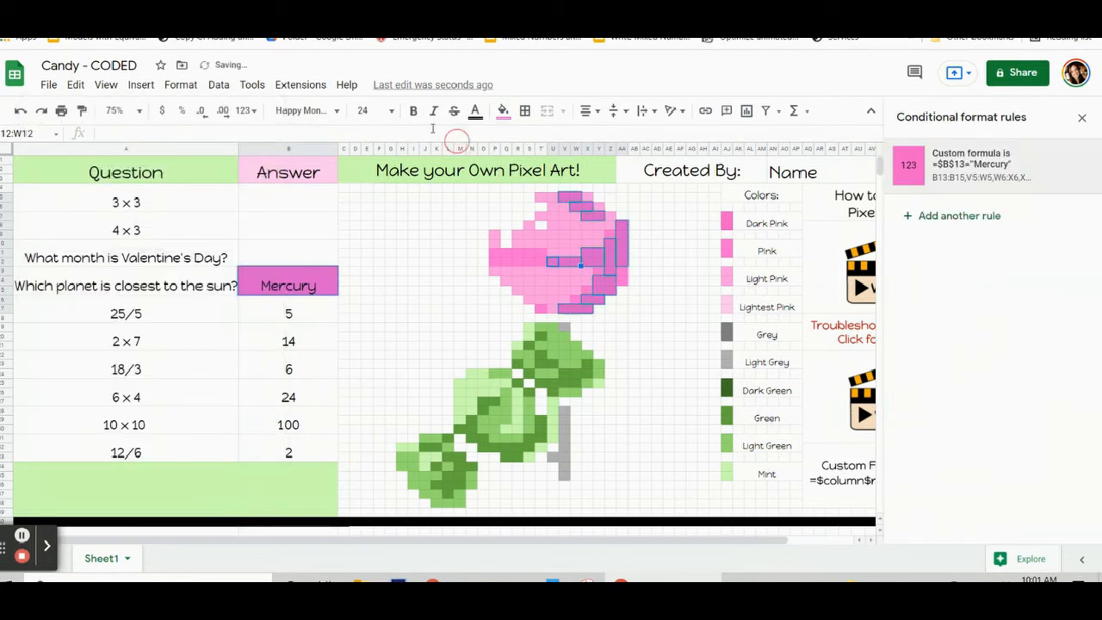
Reset the manual fill of the Mercury rule's cells and clear the answer to the planet question
left_click(503, 110)
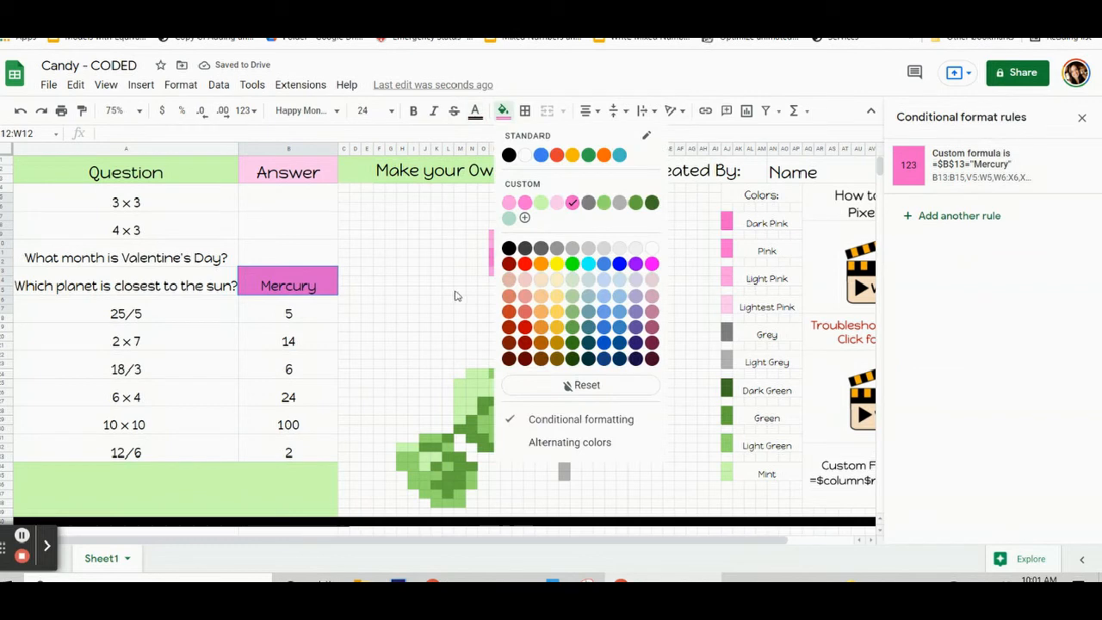
left_click(568, 385)
left_click(293, 286)
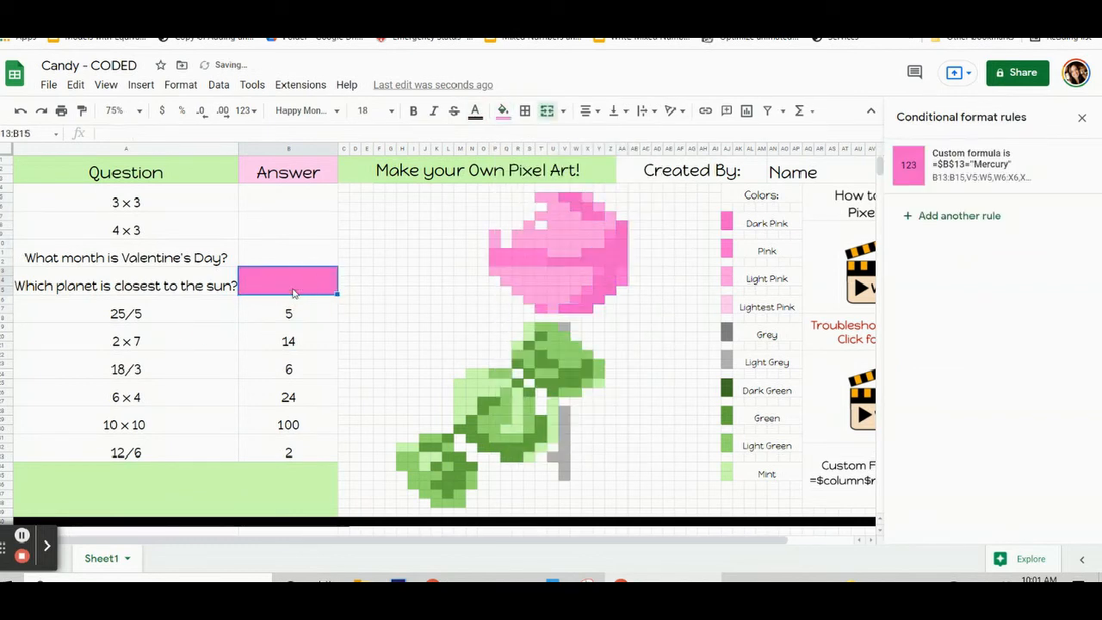
key("Delete")
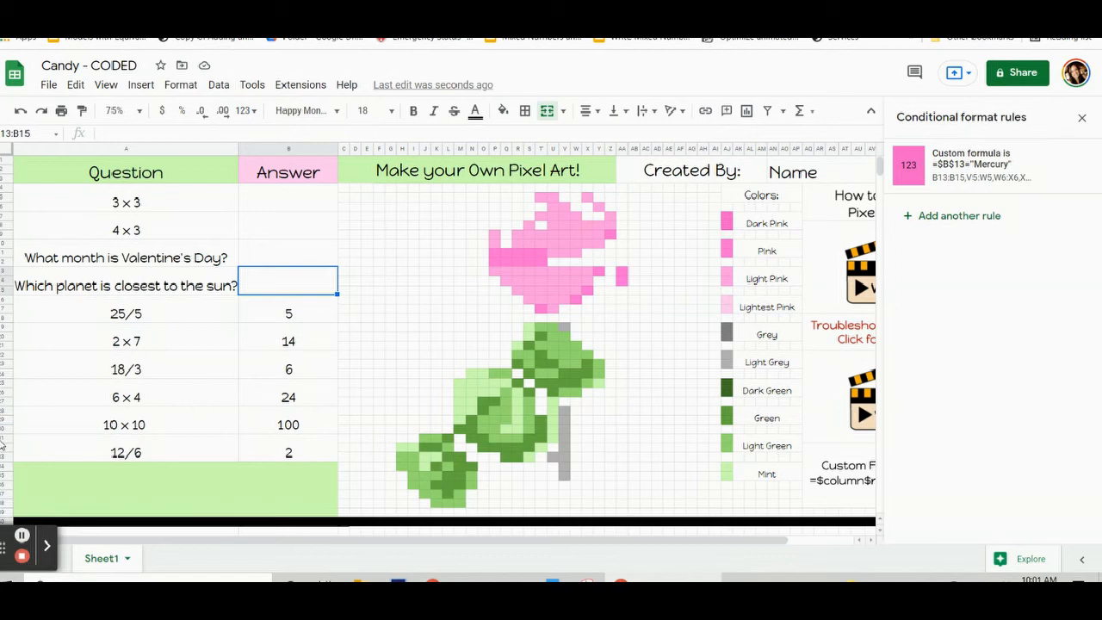
Add a conditional formatting rule for the 25/5 answer in B16:B18 with the green fill
left_click(308, 311)
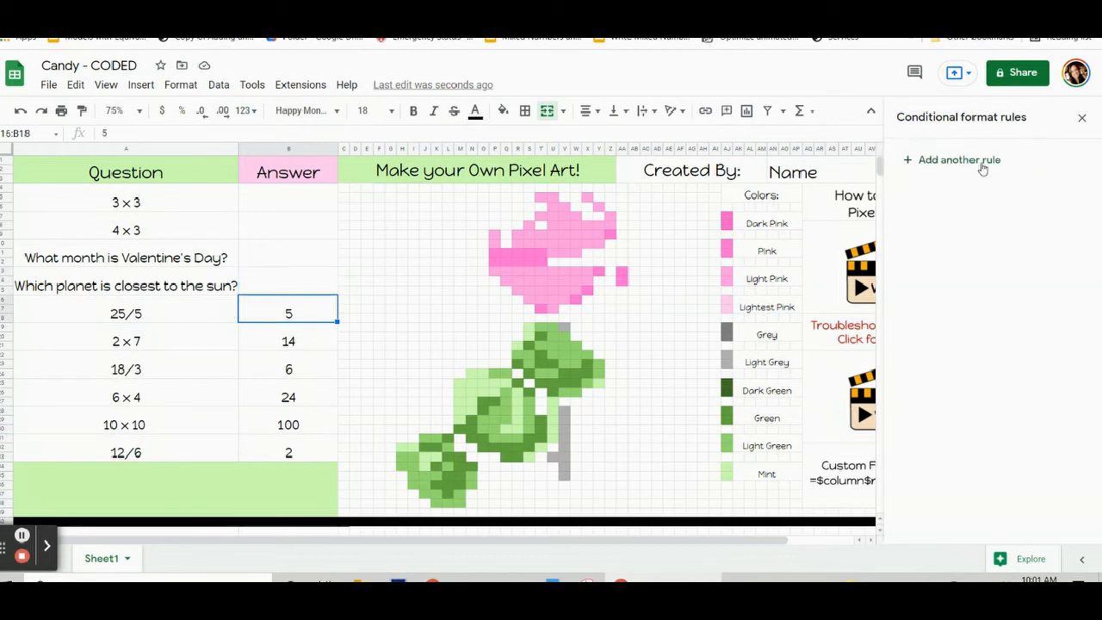
left_click(981, 161)
left_click(1025, 390)
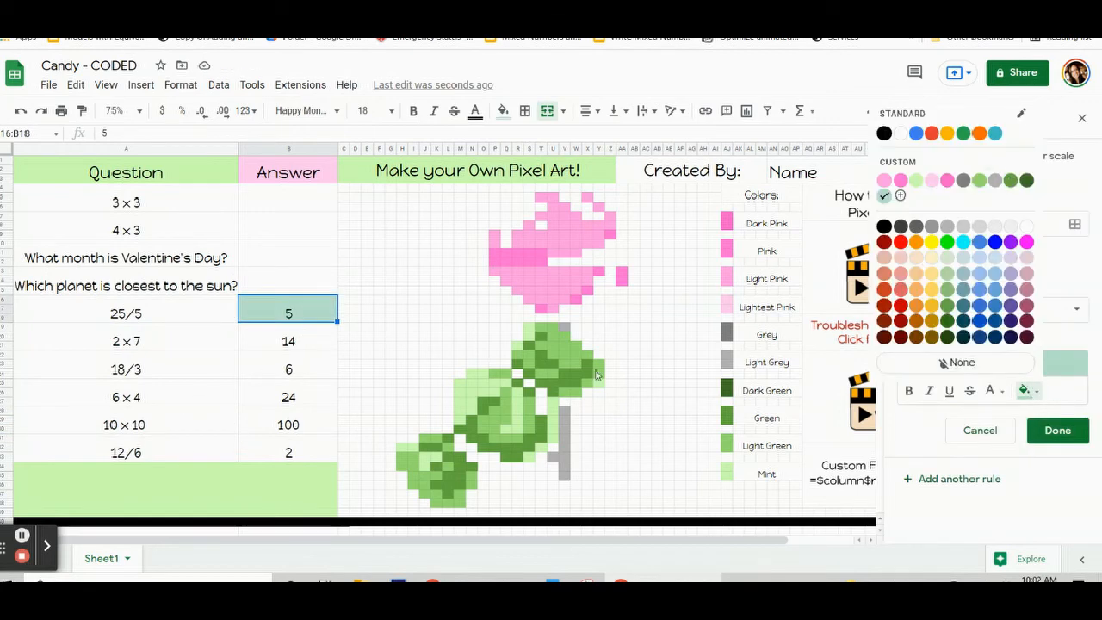
left_click(527, 372)
left_click(503, 112)
left_click(328, 313)
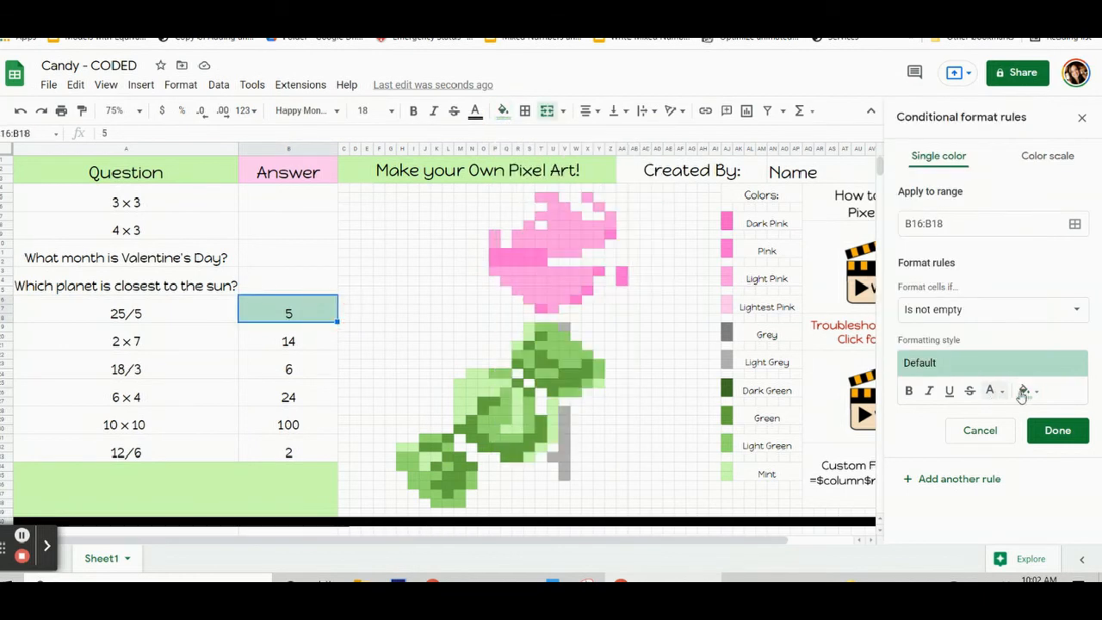
left_click(1024, 392)
left_click(1014, 181)
Set the rule's condition to the custom formula =$b$16=5
left_click(982, 310)
scroll(971, 448, "down", 3)
left_click(969, 543)
left_click(948, 342)
type("=$b$1")
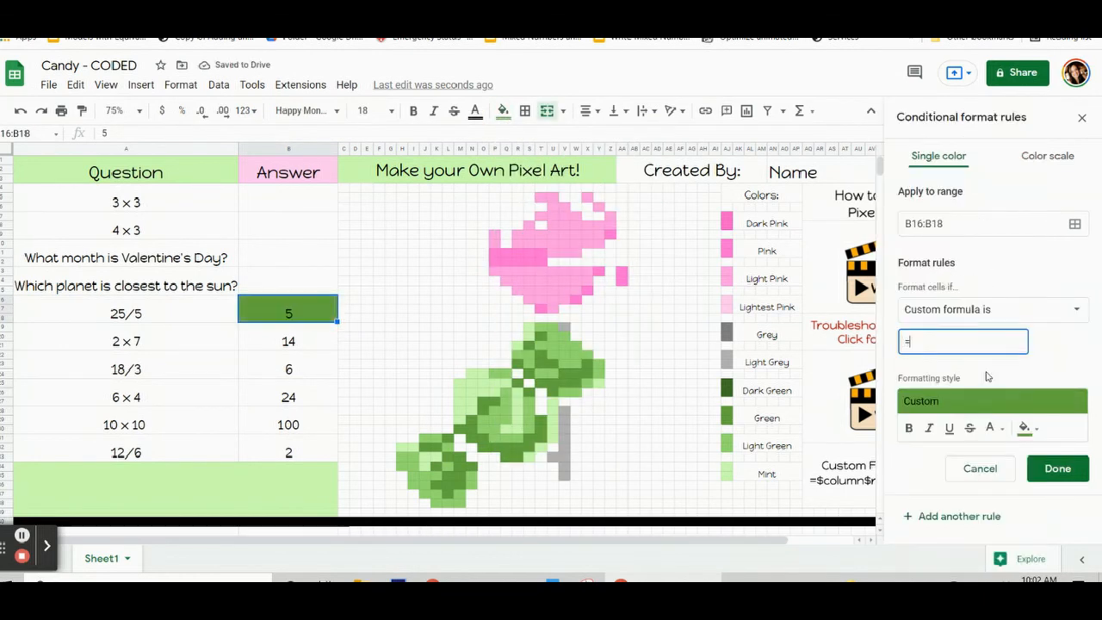
Add the green pixels of the candy's upper wrapper, including T20, S21 and R23, to the 25/5 rule's range
left_click(1075, 223)
left_click_drag(594, 234, 232, 75)
left_click(541, 335, "ctrl")
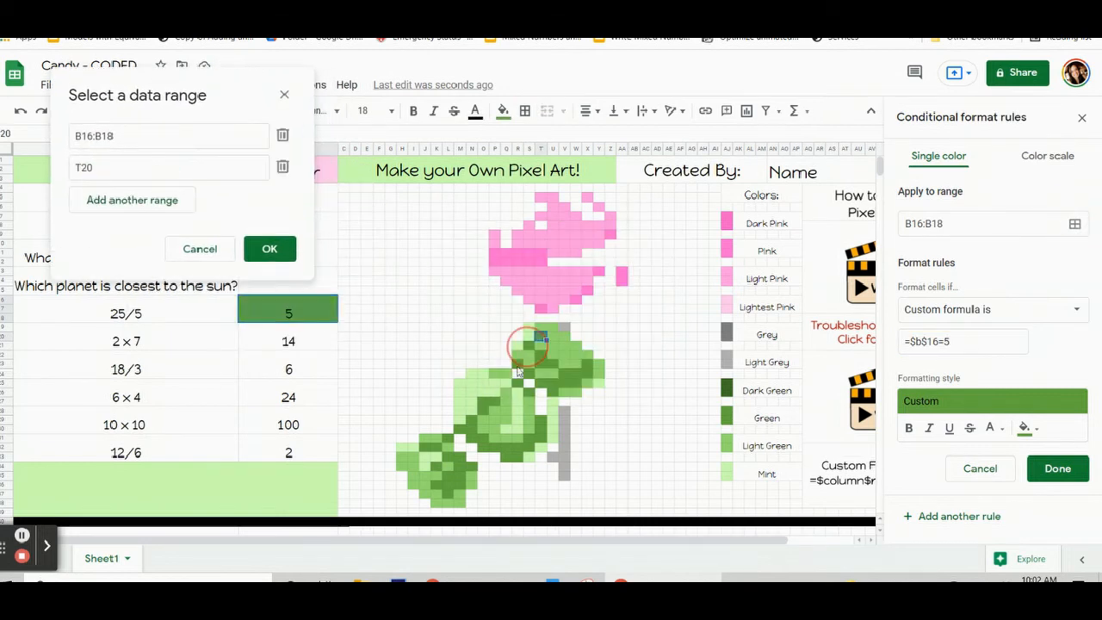
left_click(529, 344, "ctrl")
left_click(517, 363, "ctrl")
left_click(529, 373, "ctrl")
left_click(517, 381, "ctrl")
left_click(528, 390, "ctrl")
left_click(541, 353, "ctrl")
left_click_drag(541, 363, 589, 372)
left_click(589, 362, "ctrl")
left_click_drag(541, 380, 577, 381)
left_click(552, 390, "ctrl")
Extend the range with the green pixels of the candy's center and lower wrapper, and save the 25/5 rule
left_click_drag(543, 419, 504, 455)
left_click_drag(517, 445, 483, 411)
left_click(492, 402, "ctrl")
left_click(462, 429, "ctrl")
left_click(452, 439, "ctrl")
left_click_drag(443, 448, 460, 466)
left_click(442, 466, "ctrl")
left_click(443, 484, "ctrl")
left_click(452, 493, "ctrl")
left_click(449, 457, "ctrl")
left_click(471, 466, "ctrl")
left_click(290, 449)
left_click(1058, 468)
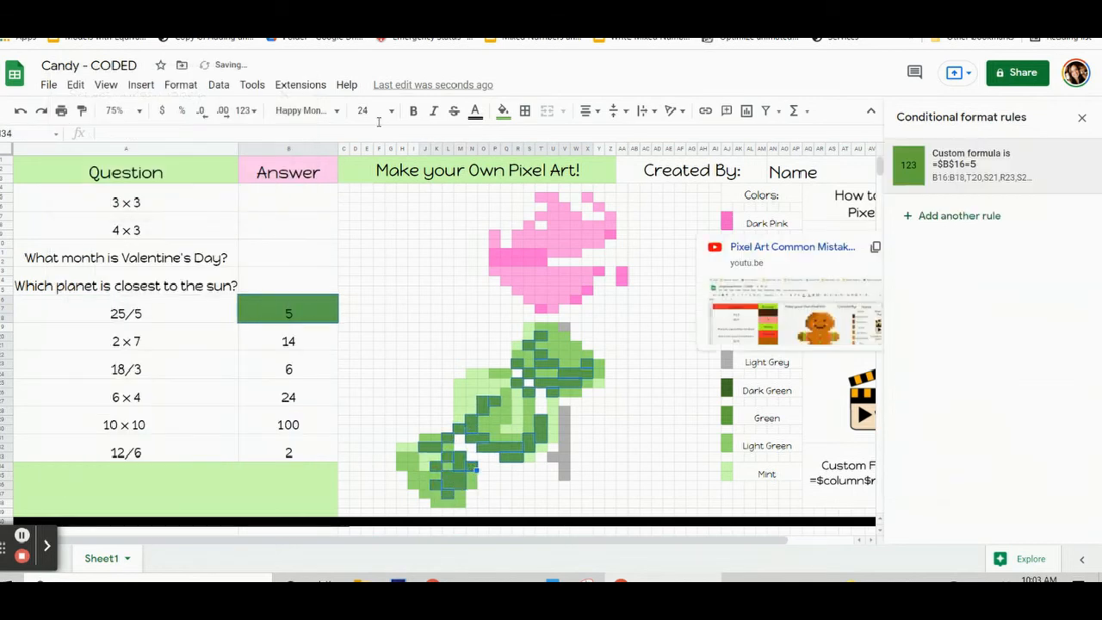
Reset the manual fill of the 25/5 rule's pixels and clear the answer to 25/5
left_click(503, 111)
left_click(587, 385)
left_click(291, 318)
key("Delete")
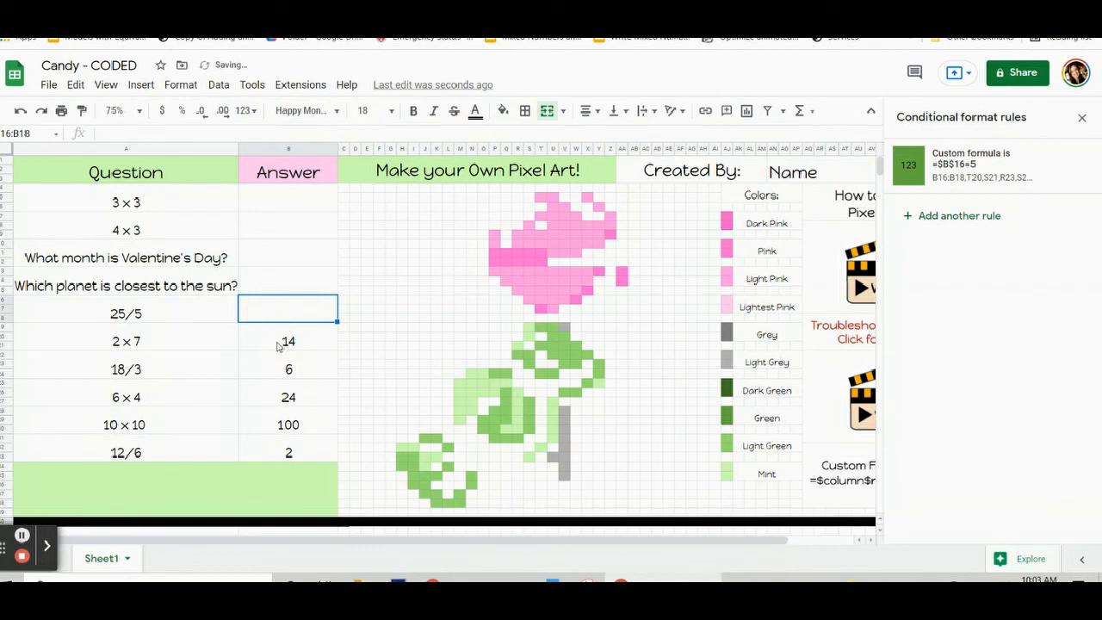
Add a conditional formatting rule for the 2 × 7 answer in B19:B21 with the pink fill
left_click(277, 345)
left_click(987, 157)
left_click(503, 111)
left_click(311, 326)
left_click(1030, 393)
left_click(900, 185)
Set the rule's condition to the custom formula =$b$19=14
left_click(954, 308)
scroll(960, 387, "down", 5)
left_click(974, 546)
left_click(963, 337)
type("=$b$19=14")
Add the pink pixels P11:T12, Z9, Y13, X15, W16, T17 and AA13:AA14 to the range and save the 2 × 7 rule
left_click(1074, 223)
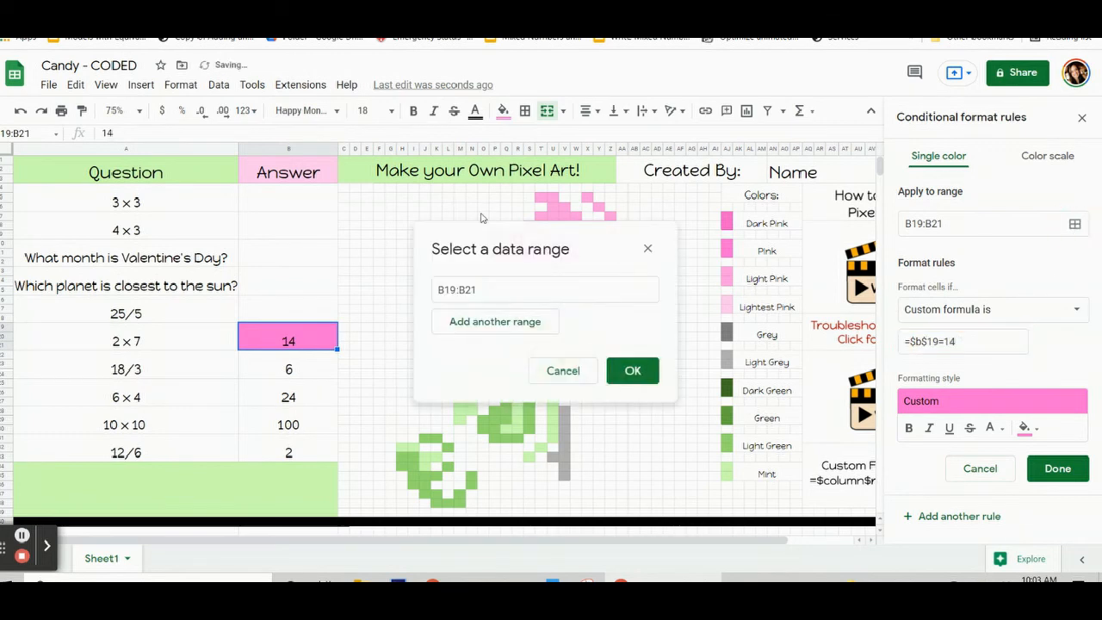
left_click_drag(485, 229, 137, 82)
left_click(148, 173)
left_click_drag(492, 253, 543, 262)
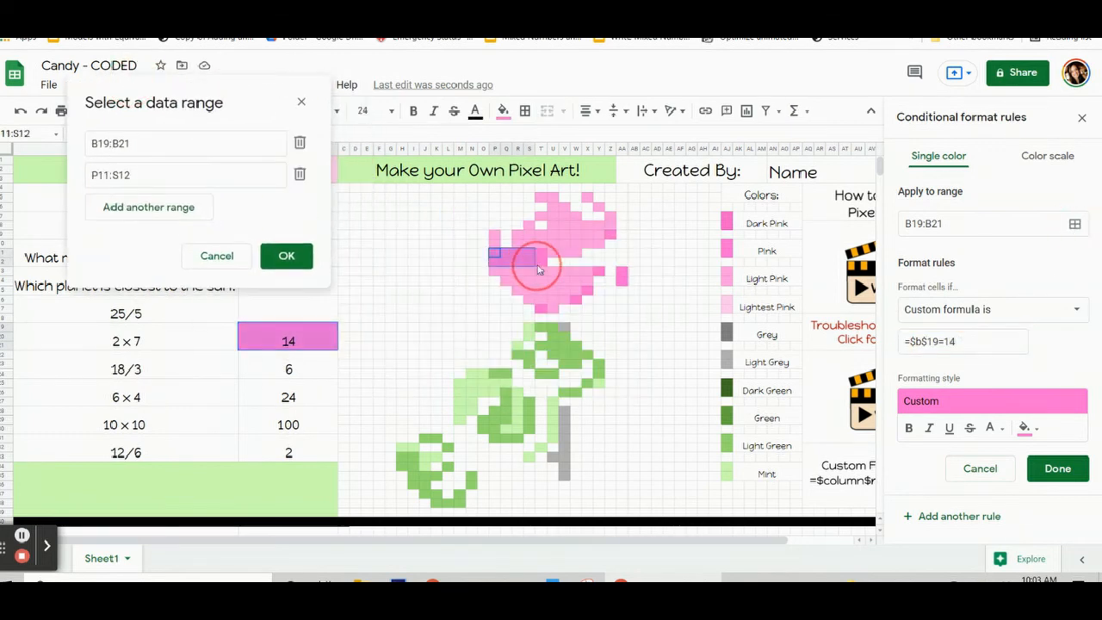
left_click(609, 236, "ctrl")
left_click(598, 271, "ctrl")
left_click(588, 290, "ctrl")
left_click(576, 300, "ctrl")
left_click(541, 308, "ctrl")
left_click_drag(622, 272, 622, 281)
left_click(287, 447)
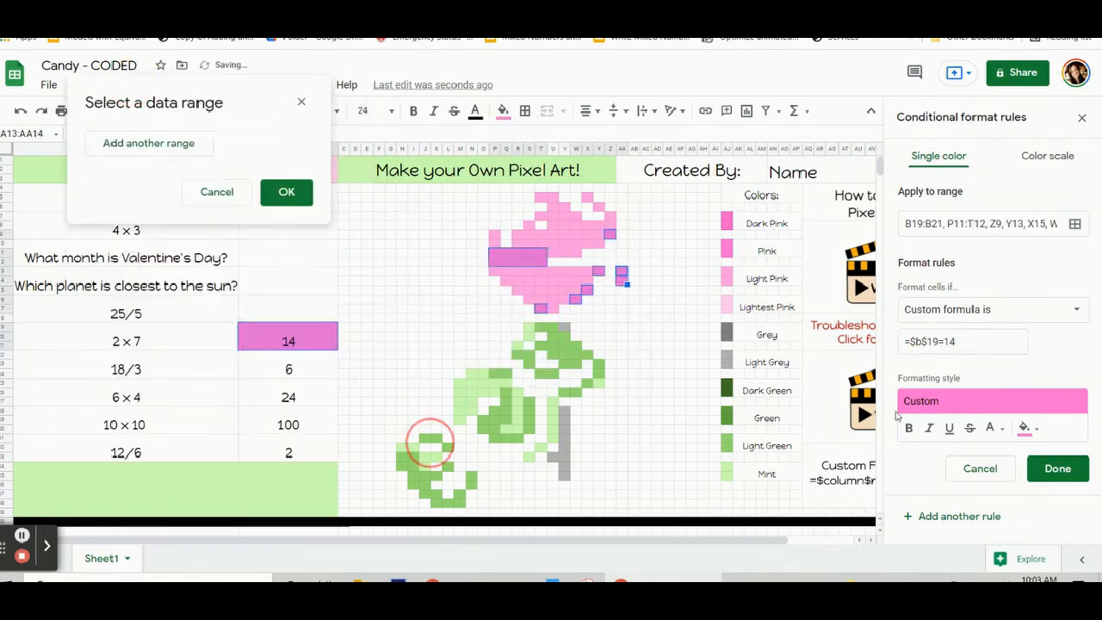
left_click(1057, 469)
Reset the manual fill of the 2 × 7 rule's pixels and clear the answer to 2 × 7
left_click(503, 111)
left_click(583, 387)
left_click(292, 347)
key("Delete")
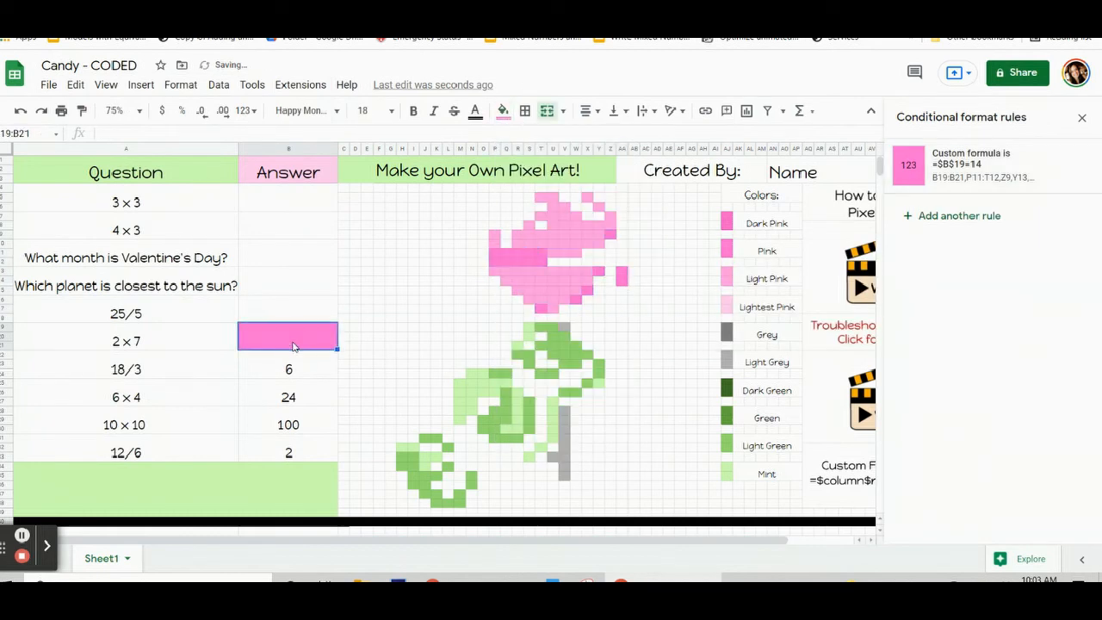
Add a conditional formatting rule for the 18/3 answer in B22:B24 with the mint fill
left_click(288, 376)
left_click(978, 182)
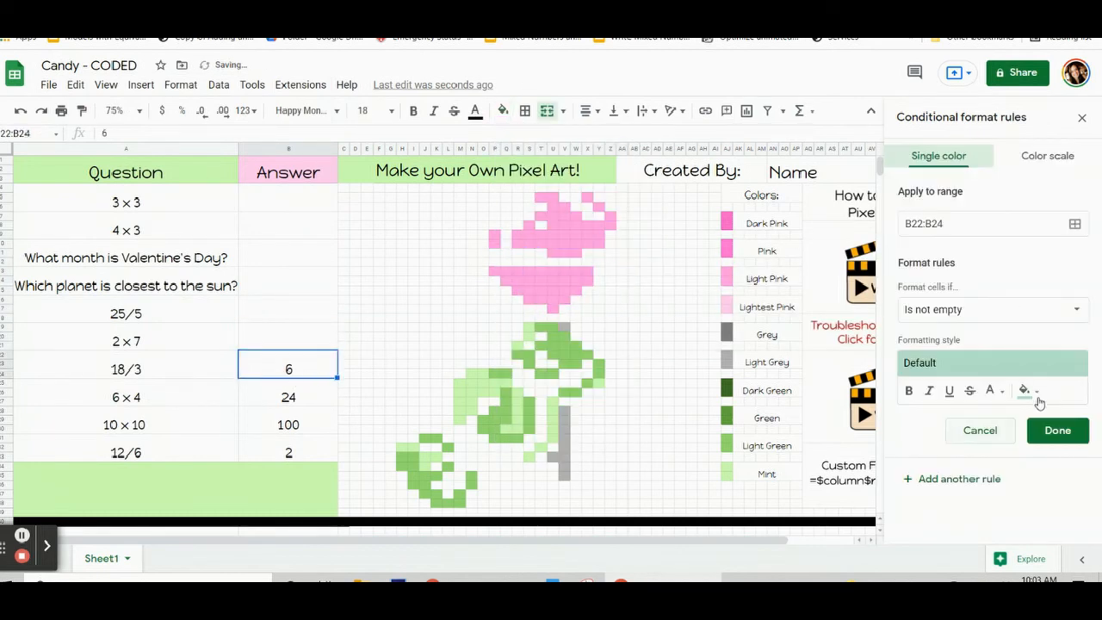
left_click(1031, 392)
left_click(915, 180)
Set the rule's condition to the custom formula =$b$22=6
left_click(1015, 310)
scroll(1030, 394, "down", 5)
left_click(958, 553)
left_click(975, 341)
type("=$b$22=6")
Add the mint pixels H32:I32, J34, J33:K33, S33, T32, U27:U31, R26:R30 and Q30 to the 18/3 rule's range
left_click(1074, 224)
left_click_drag(528, 234, 114, 83)
left_click_drag(403, 448, 436, 456)
left_click(424, 466, "ctrl")
left_click(528, 456, "ctrl")
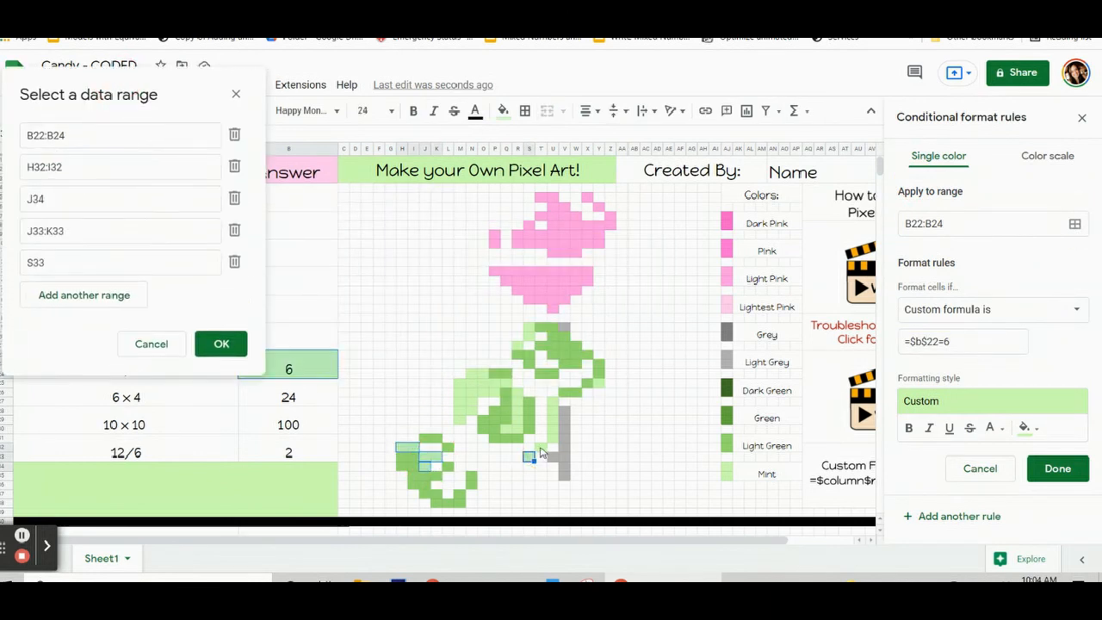
left_click(541, 448, "ctrl")
left_click_drag(553, 402, 555, 437)
left_click_drag(517, 392, 517, 427)
left_click(506, 429, "ctrl")
Extend the range with the mint pixels M25:P26, Q25, N24:O24, M27:N28, M29, R21, S19:S20 and Y25
left_click_drag(463, 388, 473, 412)
left_click(506, 380, "ctrl")
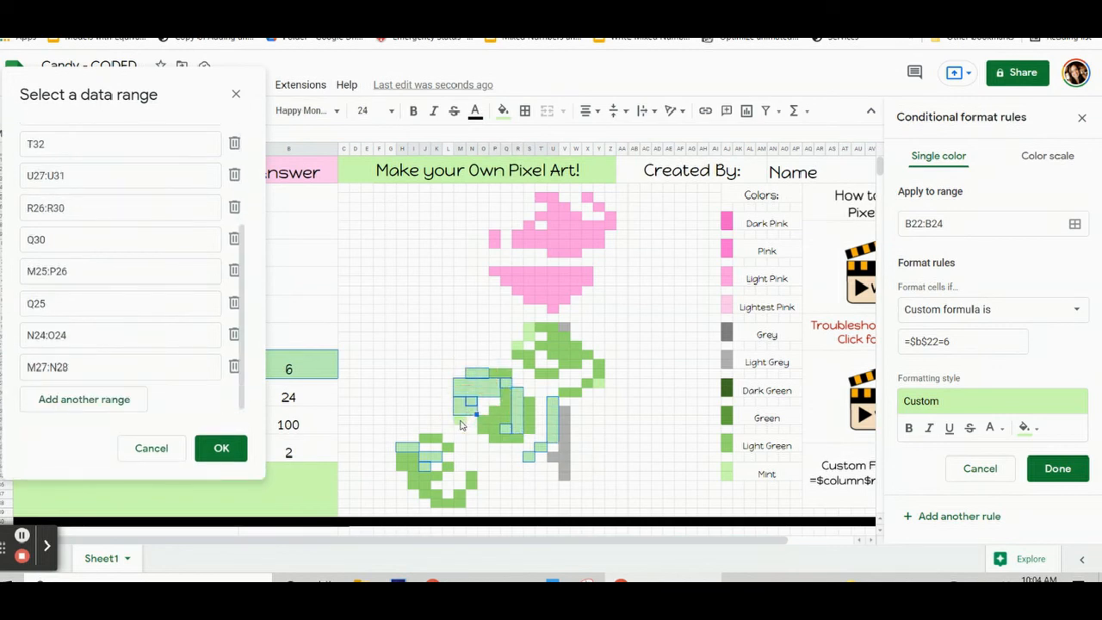
left_click(460, 420, "ctrl")
left_click(518, 345, "ctrl")
left_click_drag(529, 337, 529, 327)
left_click(599, 384, "ctrl")
left_click(221, 448)
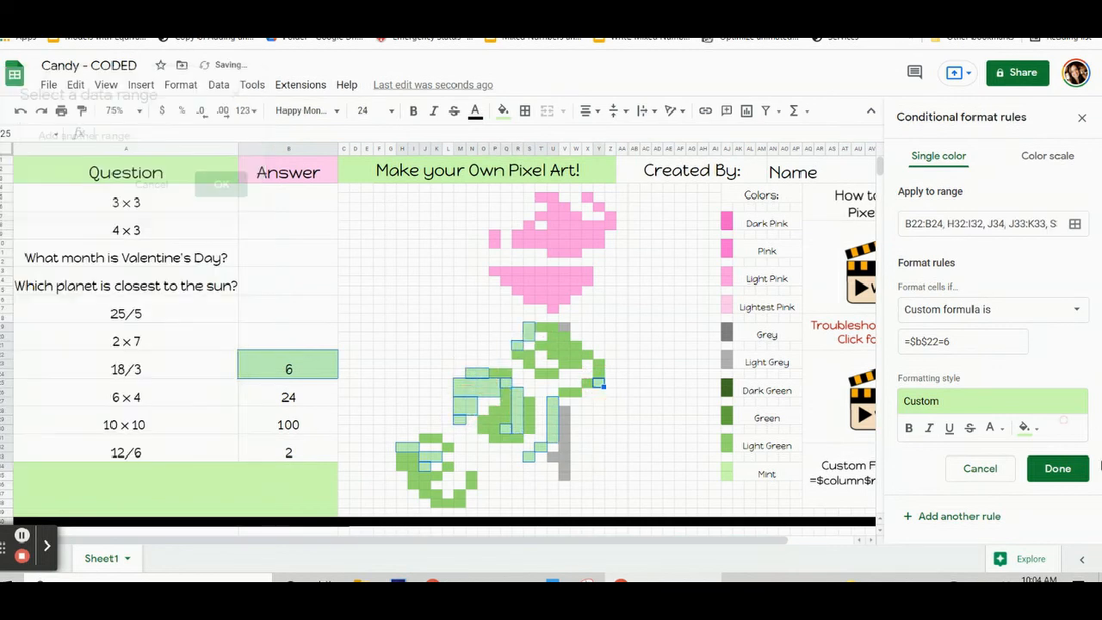
Save the 18/3 rule, and clear both its pixels' manual fill and the answer to 18/3
left_click(1058, 468)
left_click(241, 373)
key("Delete")
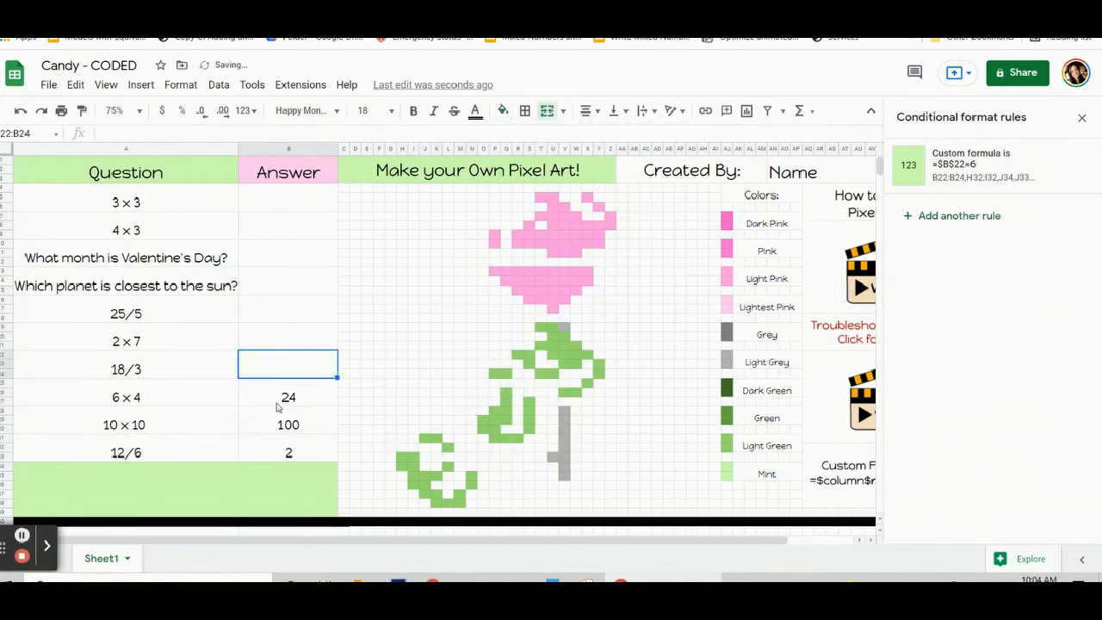
Add a conditional formatting rule for the 6 × 4 answer in B25:B27 with the light pink fill
left_click(278, 405)
left_click(917, 156)
left_click(503, 110)
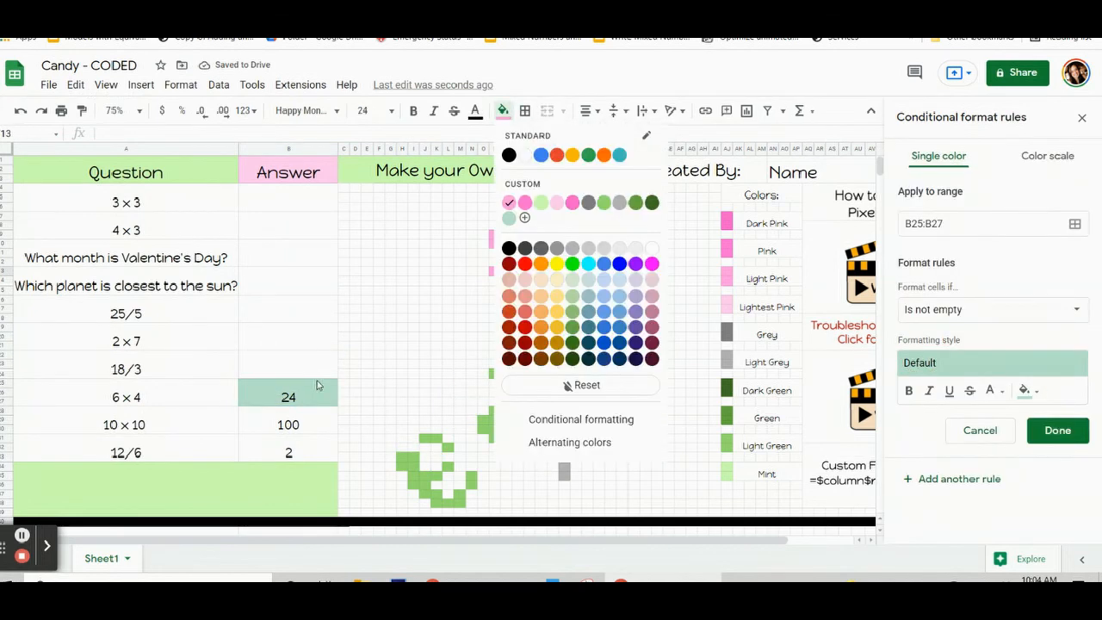
left_click(319, 385)
left_click(1025, 392)
left_click(886, 180)
Set the rule's condition to the custom formula =$b$25=24
left_click(987, 314)
scroll(981, 344, "down", 3)
left_click(965, 546)
left_click(934, 351)
type("=$b$")
Add the light pink pixels of the pink candy's lower half, including Q13:X14, to the 6 × 4 rule's range
left_click(1075, 224)
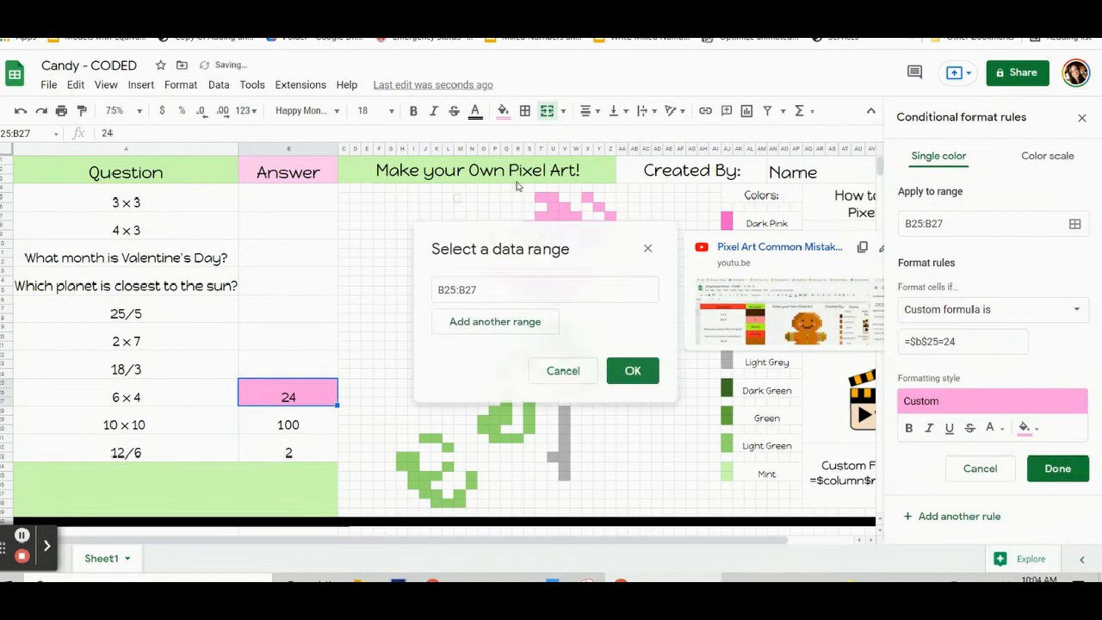
left_click_drag(507, 271, 533, 300)
left_click(576, 291, "ctrl")
left_click(551, 309, "ctrl")
left_click(517, 291, "ctrl")
left_click(494, 270, "ctrl")
Extend the range with the light pink pixels of the pink candy's upper half and save the 6 × 4 rule
left_click_drag(494, 234, 575, 252)
left_click(528, 225, "ctrl")
left_click(540, 215, "ctrl")
left_click_drag(540, 198, 552, 197)
left_click_drag(552, 206, 610, 225)
left_click(576, 215, "ctrl")
left_click(610, 215, "ctrl")
left_click(599, 207, "ctrl")
left_click(587, 197, "ctrl")
left_click(242, 454)
left_click(1044, 466)
Reset the manual fill of the 6 × 4 rule's pixels and clear the answer to 6 × 4
left_click(504, 112)
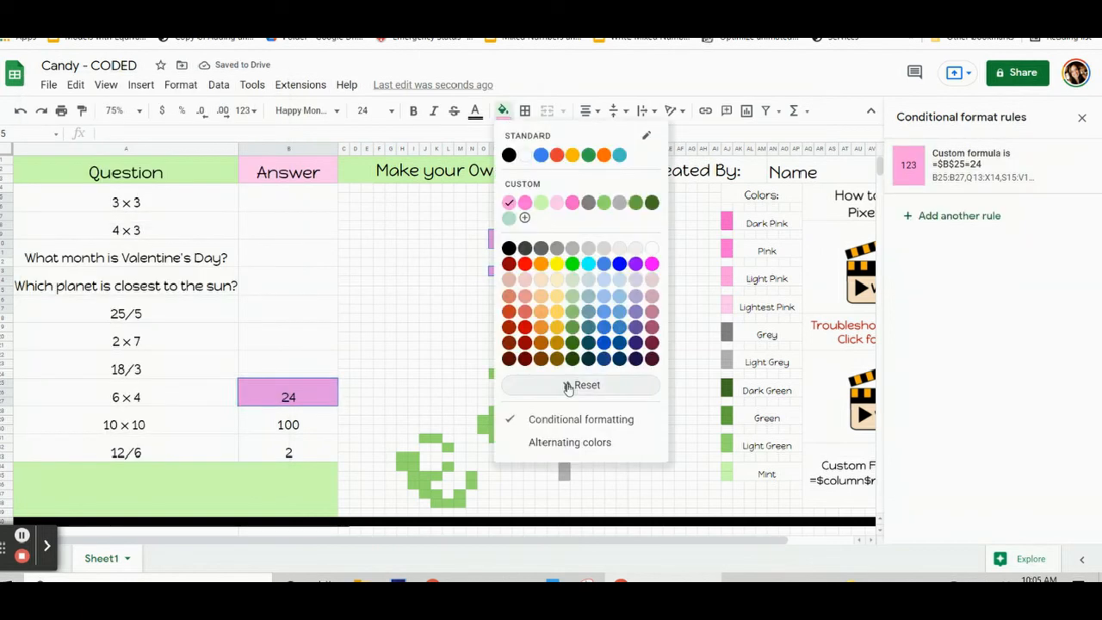
left_click(568, 385)
left_click(323, 393)
key("Delete")
Add a light grey conditional formatting rule for the 10 × 10 answer in B28:B30 with the custom formula =$b$28=100
left_click(310, 422)
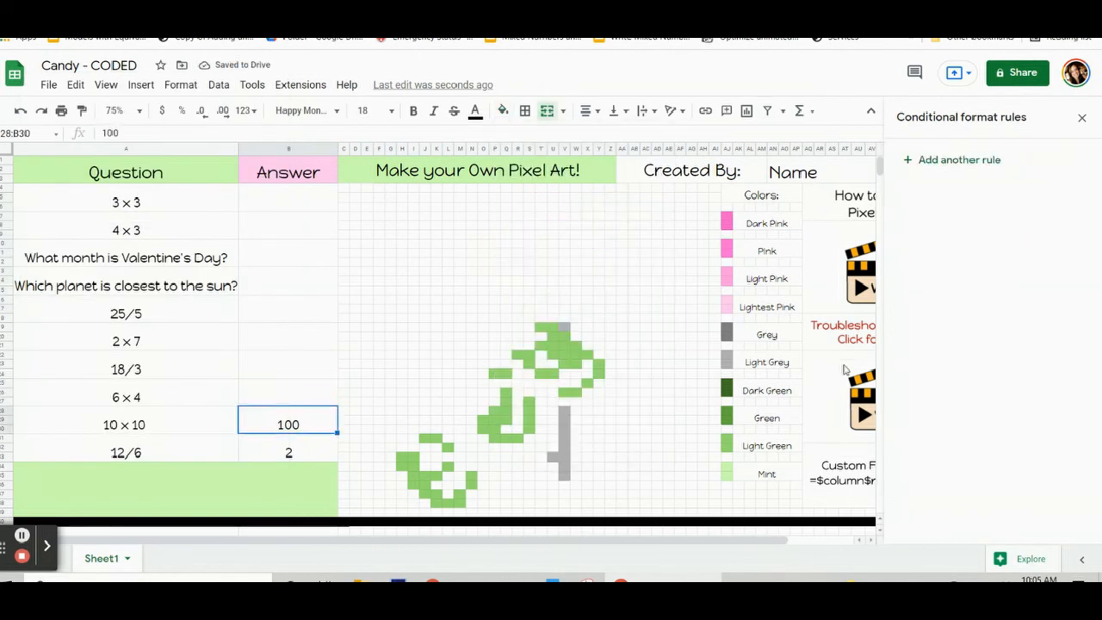
left_click(942, 158)
left_click(1025, 390)
left_click(991, 309)
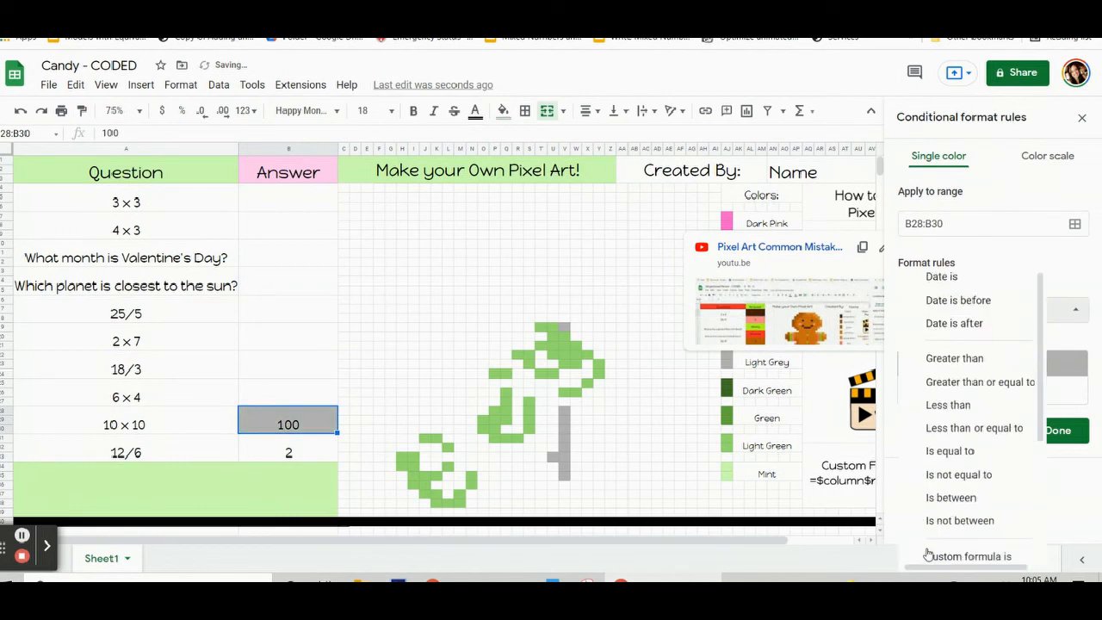
left_click(934, 554)
type("=$b$28=100")
Add the light grey pixels V28:V35, U33 and V19 to the range and save the 10 × 10 rule
left_click(1074, 224)
left_click_drag(381, 180, 268, 148)
left_click_drag(565, 411, 564, 475)
left_click(552, 458, "ctrl")
left_click(564, 327, "ctrl")
left_click(342, 379)
left_click(1055, 469)
Reset the manual fill of the 10 × 10 rule's pixels and clear the answer to 10 × 10
left_click(505, 113)
left_click(586, 384)
left_click(292, 423)
key("Delete")
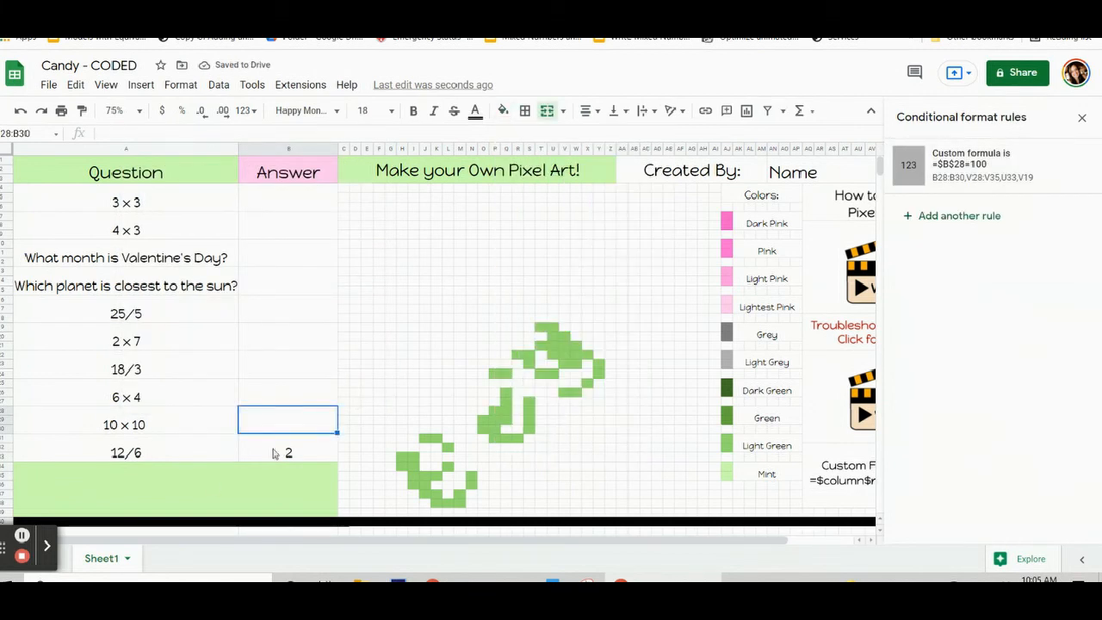
Add a conditional formatting rule for the 12/6 answer in B31:B33 with the light green fill
left_click(283, 450)
left_click(955, 158)
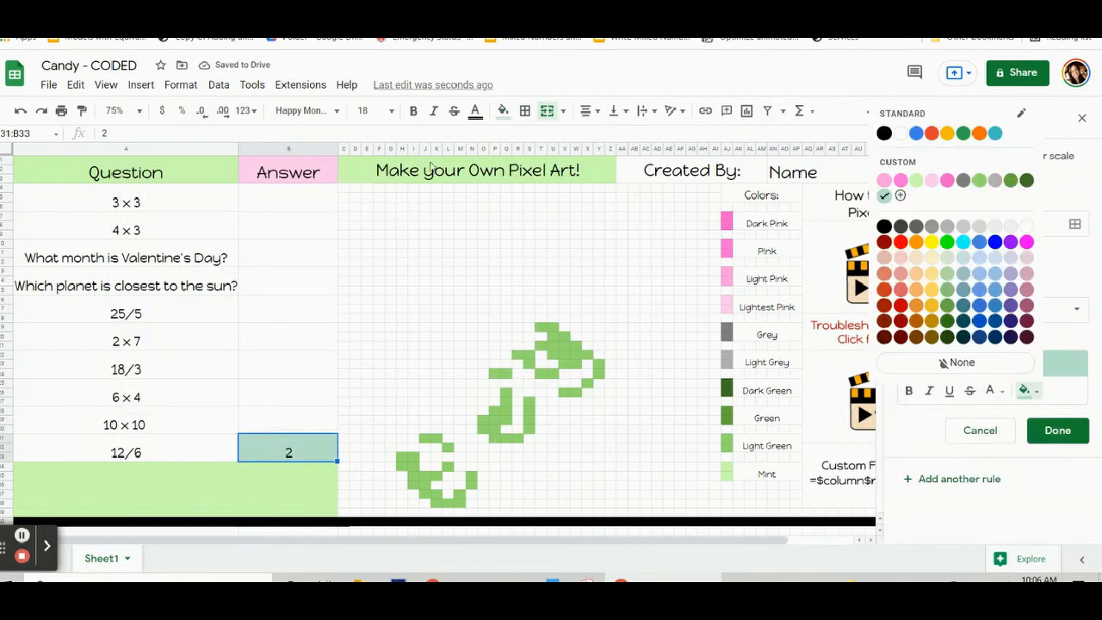
left_click(503, 111)
left_click(483, 420)
left_click(502, 110)
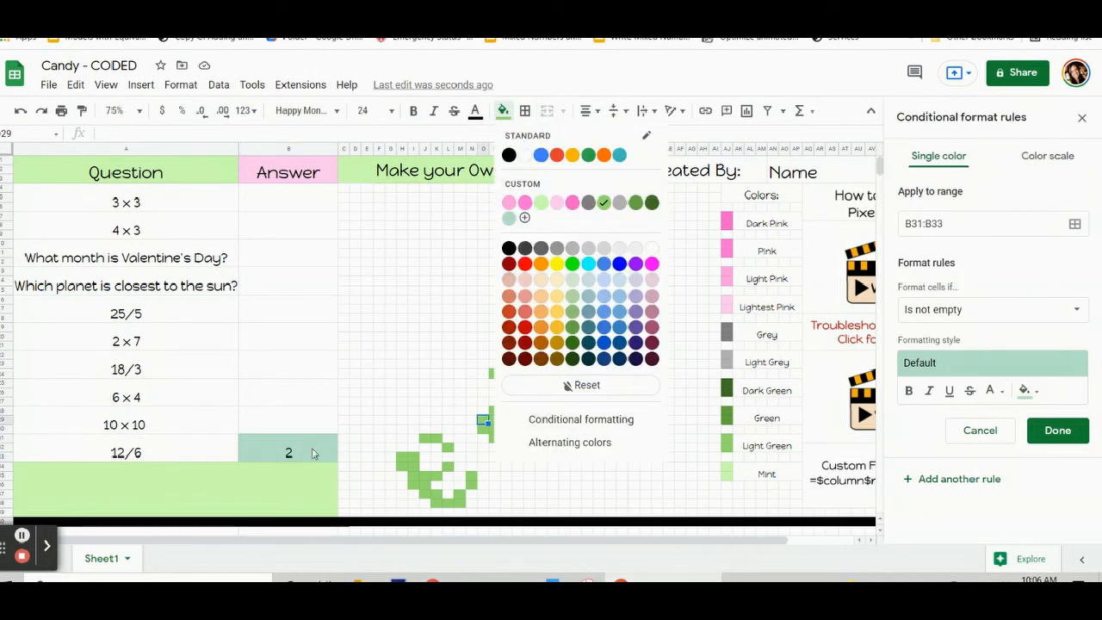
left_click(581, 419)
left_click(1025, 390)
left_click(988, 172)
Set the rule's condition to the custom formula =$b$31=2
left_click(993, 315)
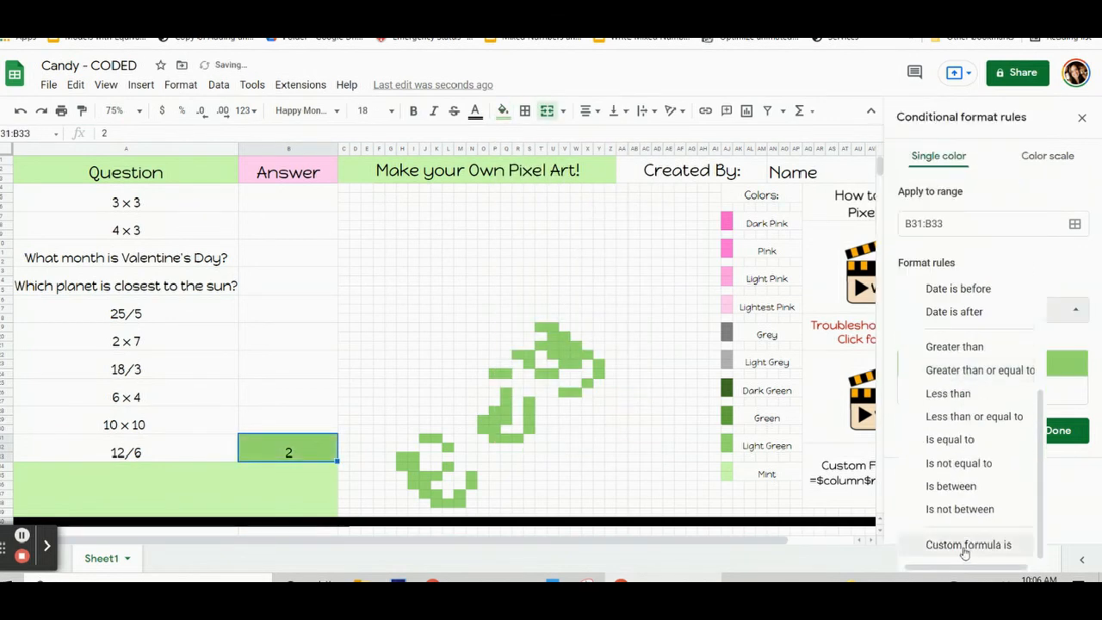
left_click(956, 548)
left_click(979, 340)
type("=$b$31=2")
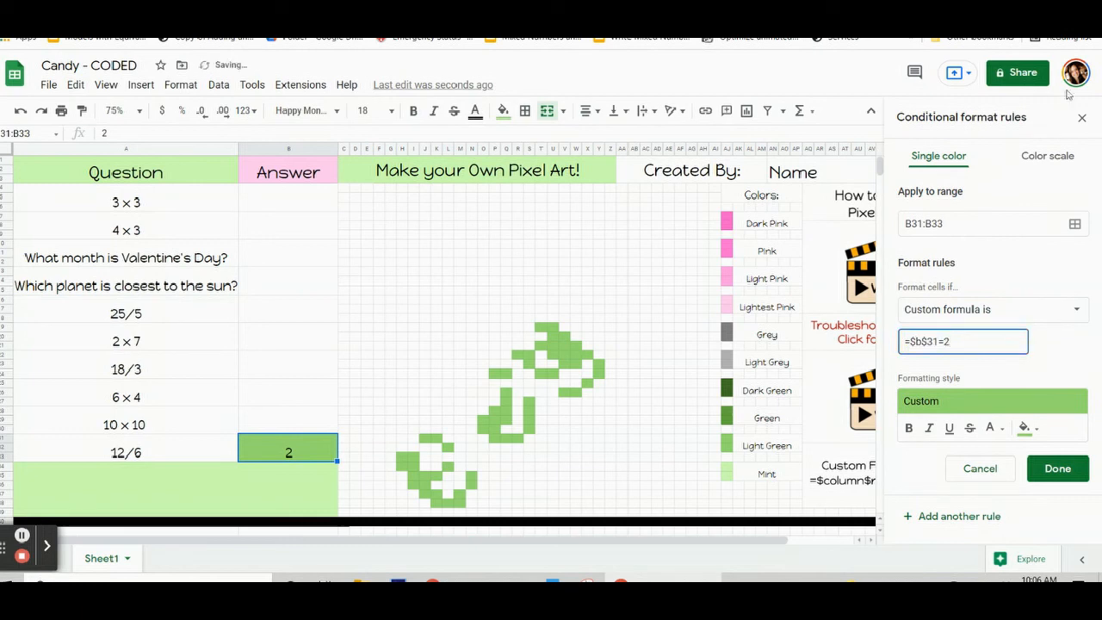
Add the light green pixels of the drawing's lowest cluster to the 12/6 rule's range, including H33:I34, I35:J36, K38:M38 and N35:N36
left_click(1074, 223)
left_click_drag(402, 457, 436, 495)
left_click(436, 475, "ctrl")
left_click_drag(436, 503, 471, 477)
left_click(459, 495, "ctrl")
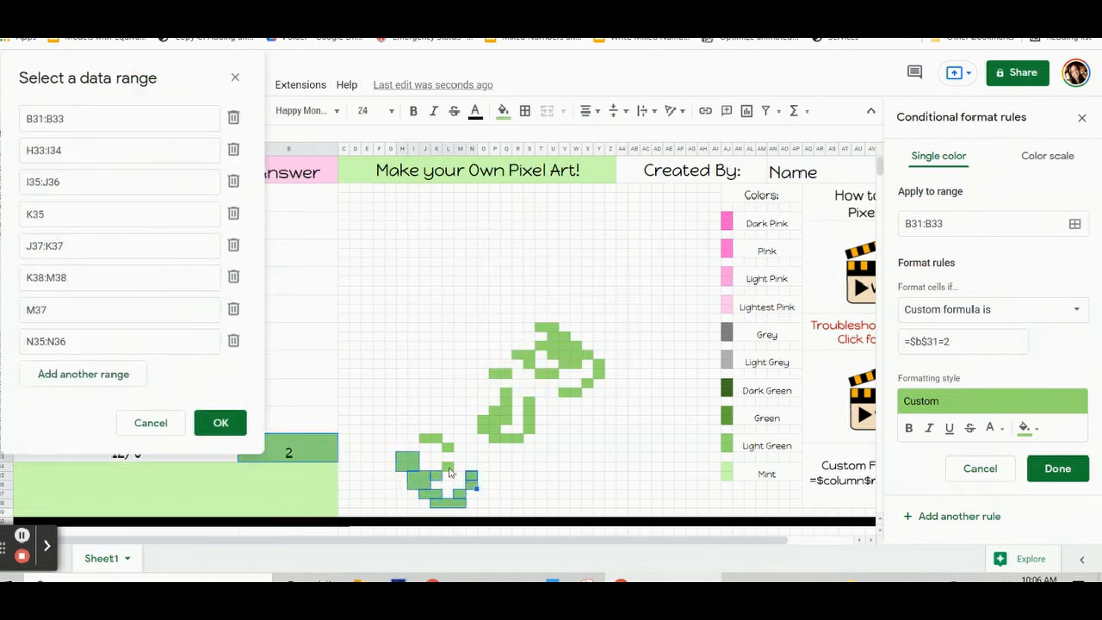
left_click(448, 466, "ctrl")
left_click(448, 448, "ctrl")
left_click_drag(436, 439, 426, 438)
Add the light green pixels of the drawing's middle cluster to the 12/6 rule's range
left_click_drag(483, 419, 520, 442)
left_click_drag(529, 401, 509, 420)
left_click(496, 412, "ctrl")
Add the remaining light green pixels of the upper cluster to the range and save the 12/6 rule
left_click_drag(508, 373, 529, 354)
left_click(528, 363, "ctrl")
left_click_drag(539, 372, 553, 353)
left_click(587, 384, "ctrl")
left_click(587, 354, "ctrl")
left_click(564, 337, "ctrl")
left_click(541, 346, "ctrl")
left_click(540, 327, "ctrl")
left_click(238, 433)
left_click(1057, 468)
Reset the manual fill of the 12/6 rule's pixels and clear the answer to 12/6
left_click(503, 111)
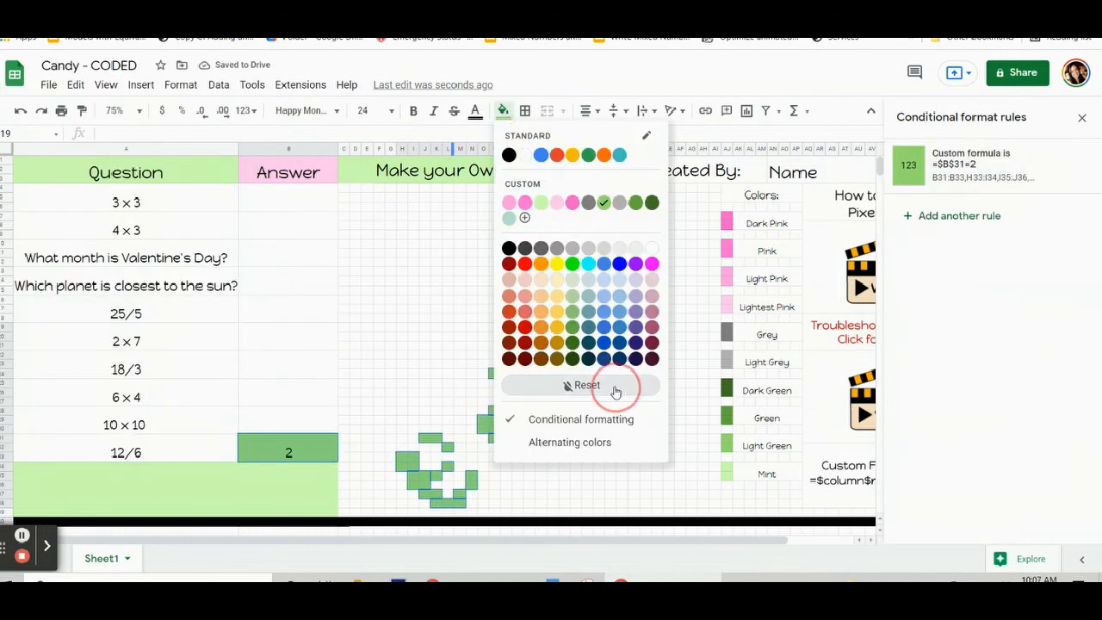
left_click(615, 389)
left_click(278, 448)
key("Delete")
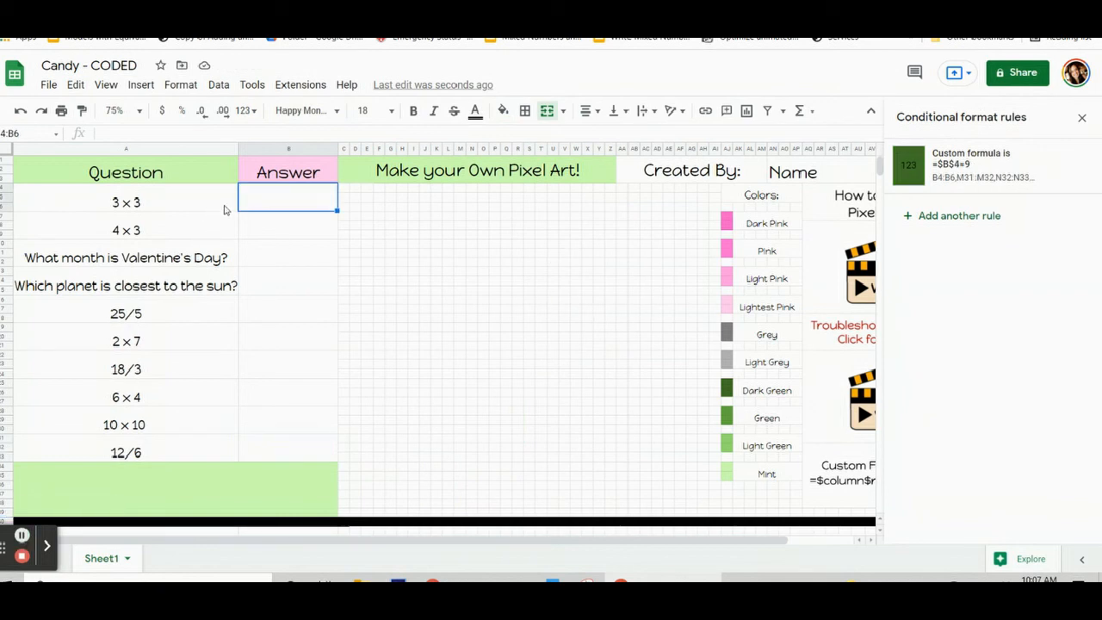
Review the conditional formatting rules of the answer cells from 4 × 3 to 6 × 4 and preview the troubleshooting video link
left_click(263, 229)
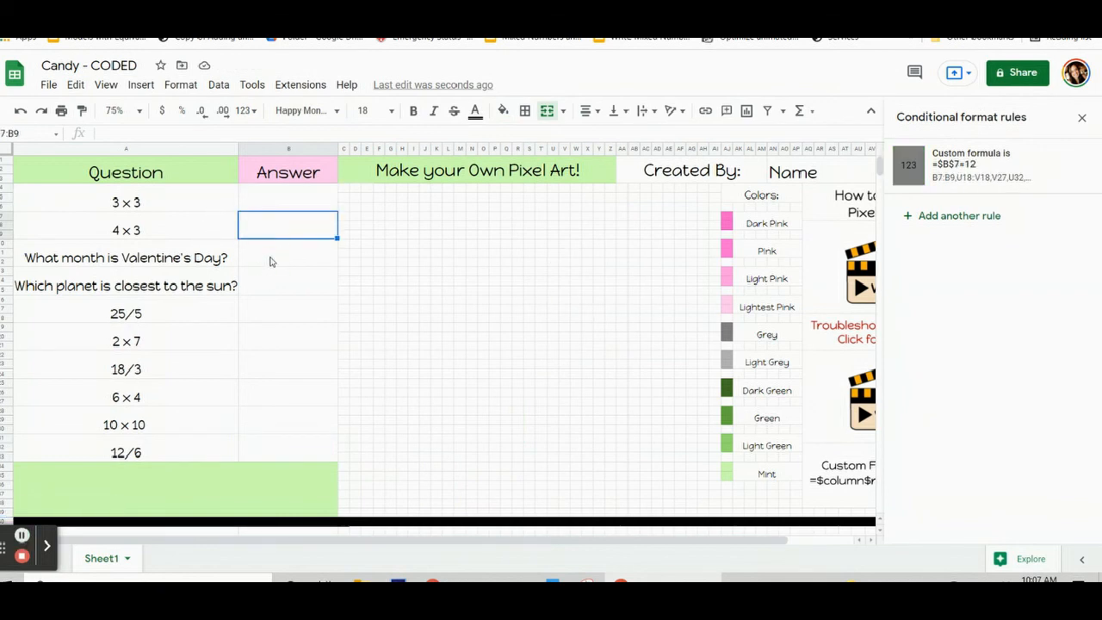
left_click(269, 261)
left_click(278, 293)
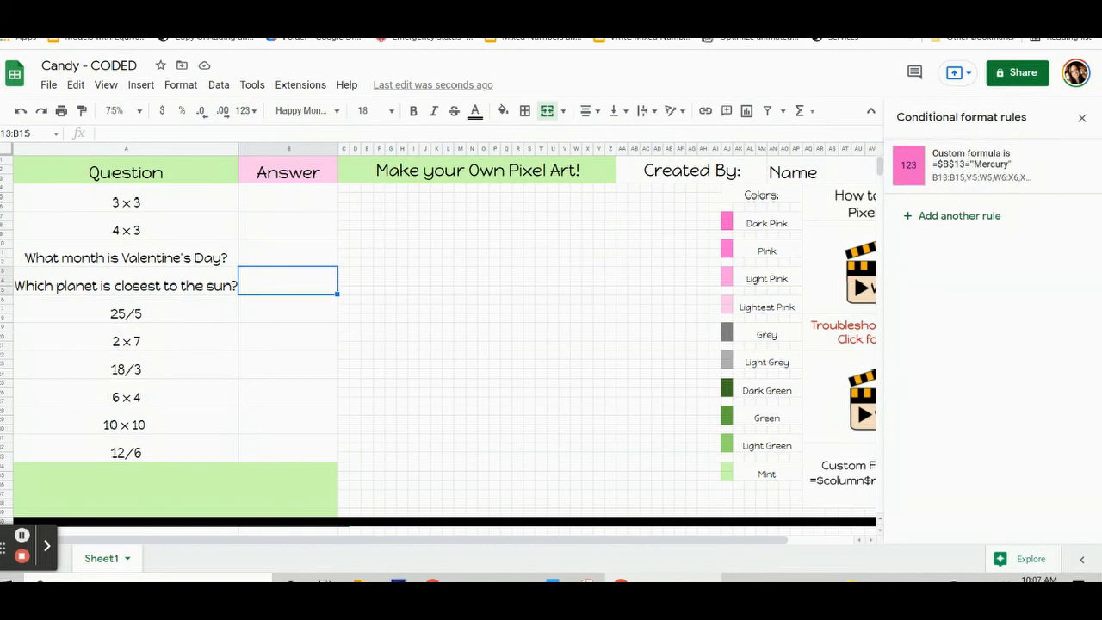
left_click(265, 310)
left_click(267, 336)
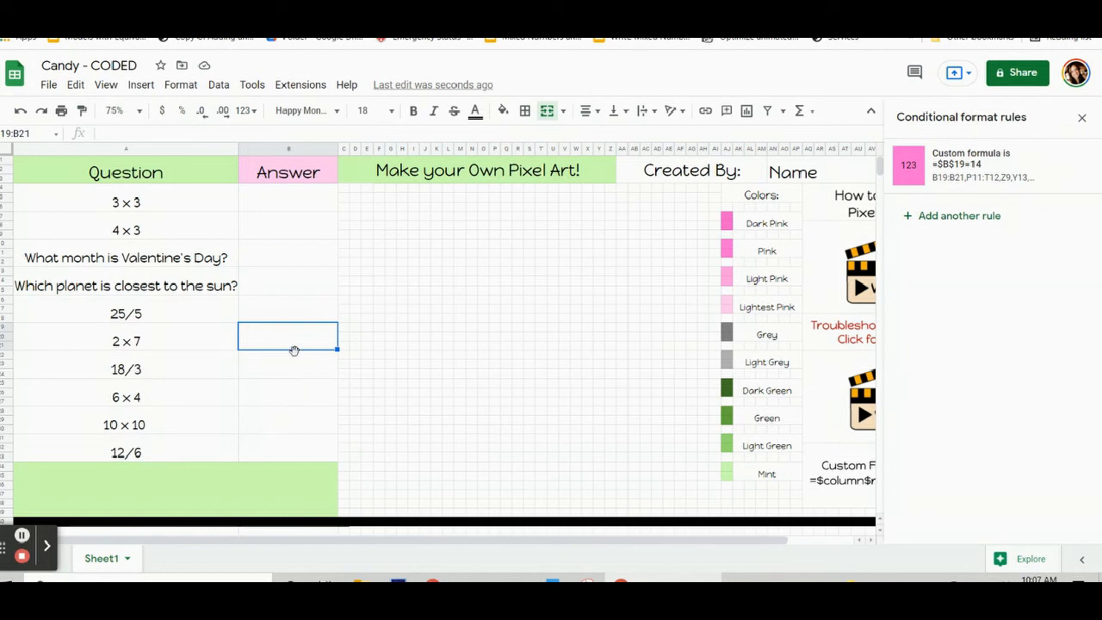
left_click(288, 367)
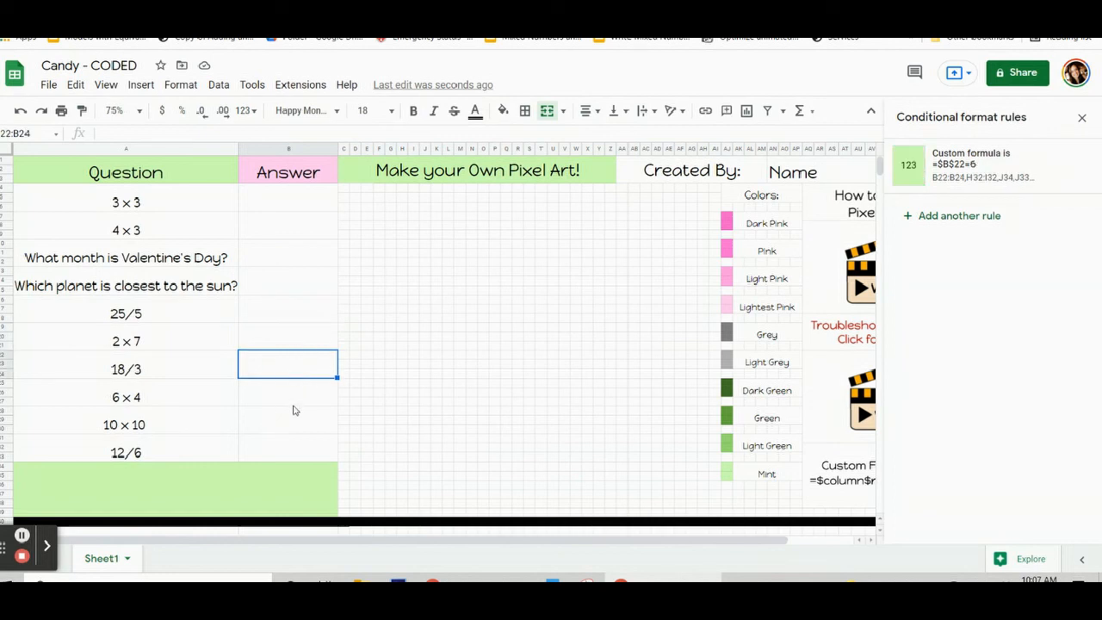
left_click(287, 396)
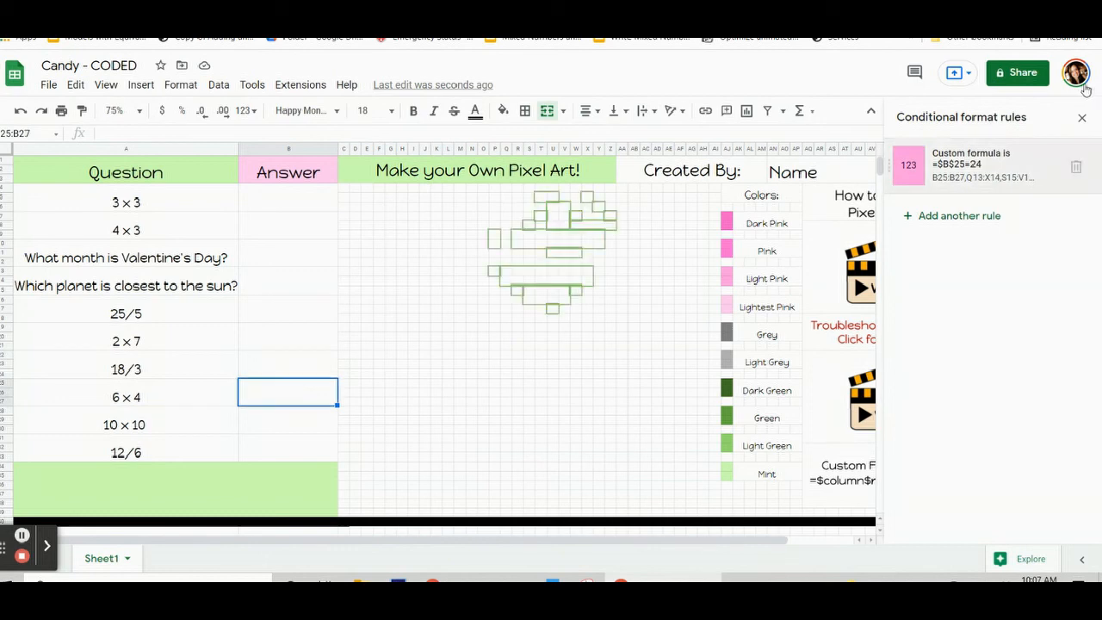
left_click(1083, 117)
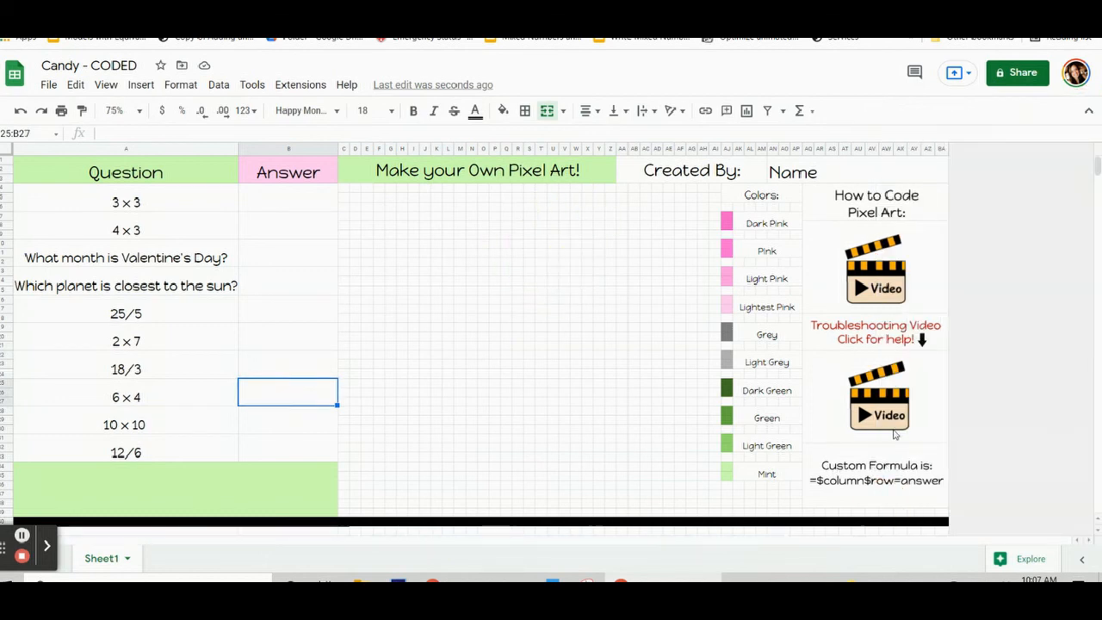
mouse_move(848, 424)
mouse_move(910, 431)
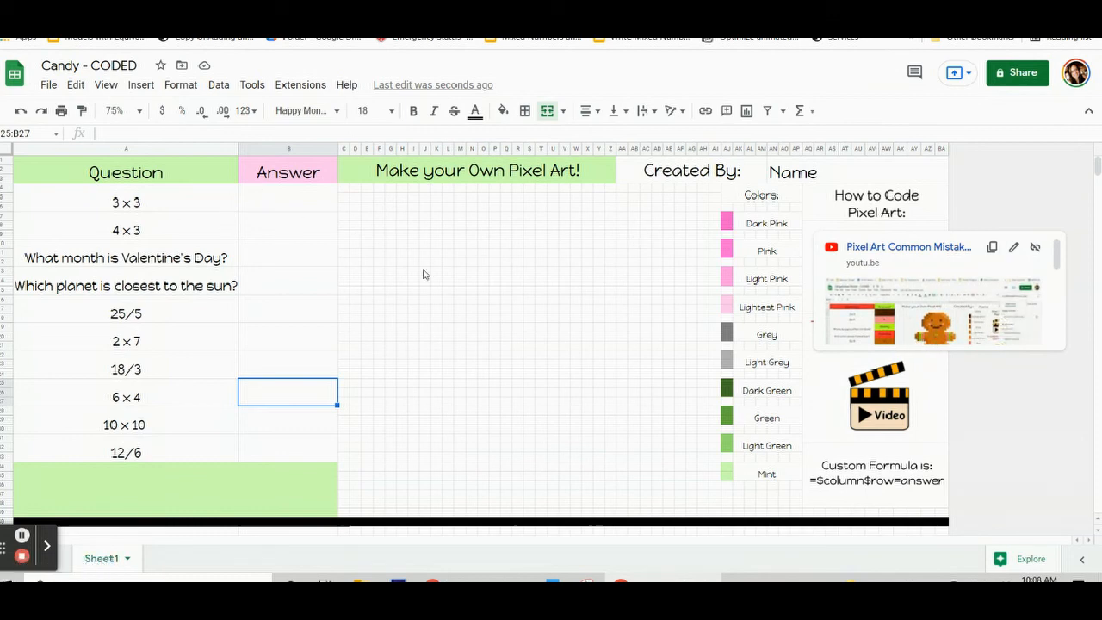
Restore the answers 9, 12, February, Mercury, 5 and 14 to the first six questions to test their rules
key("ctrl+y")
key("ctrl+y")
key("ctrl+y")
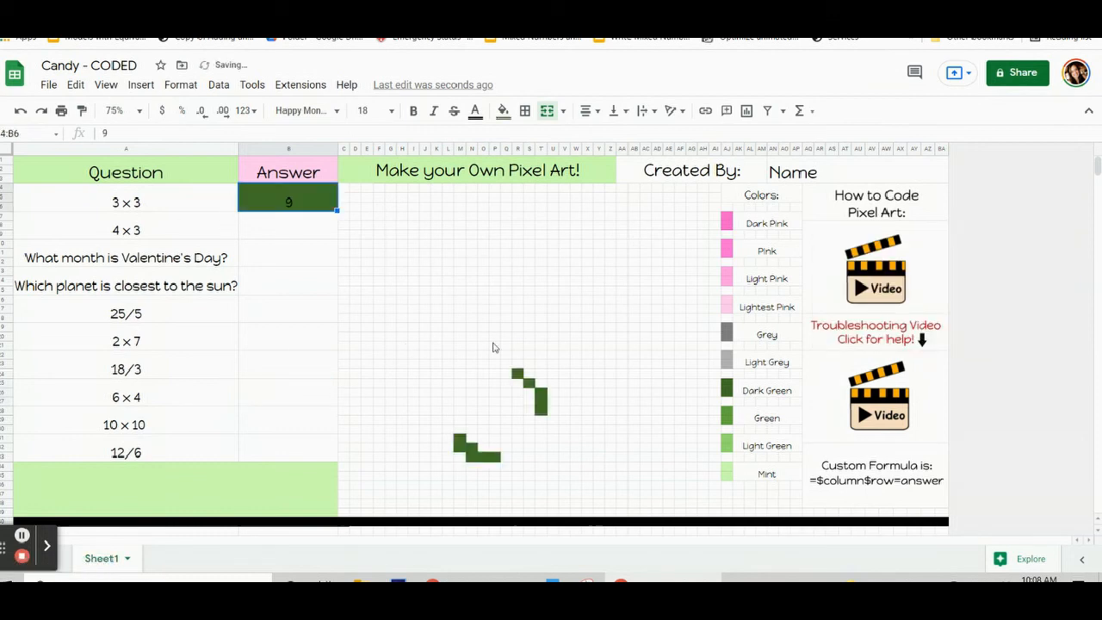
key("ctrl+y")
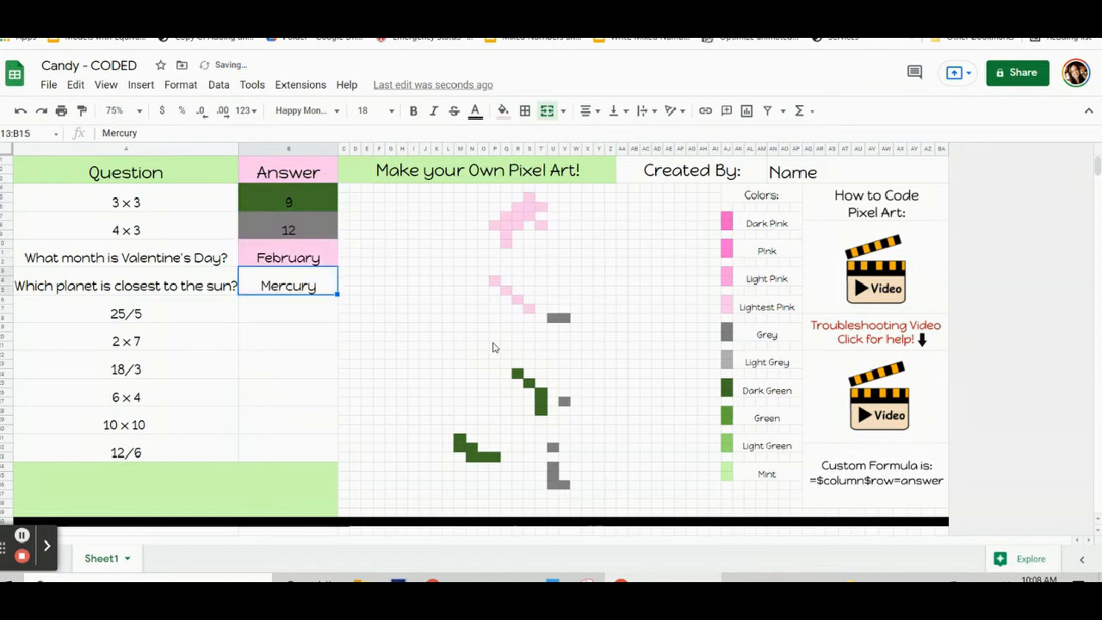
key("ctrl+y")
key("ctrl+y")
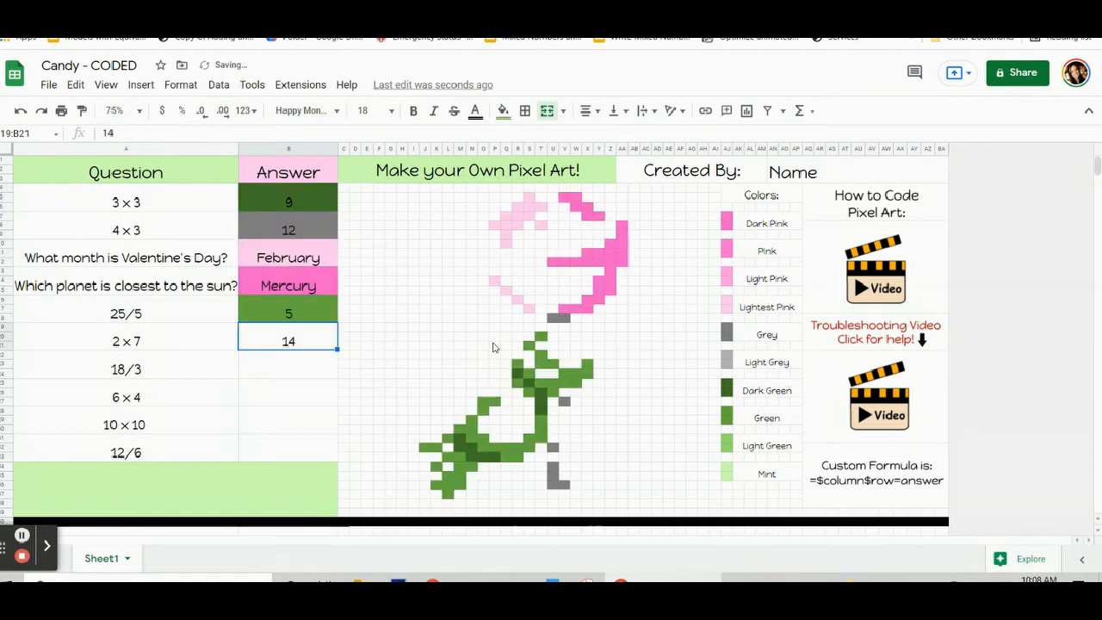
Restore the answers 6, 24, 100 and 2 to the last four questions to reveal the rest of the candy
key("ctrl+y")
key("ctrl+y")
key("ctrl+y")
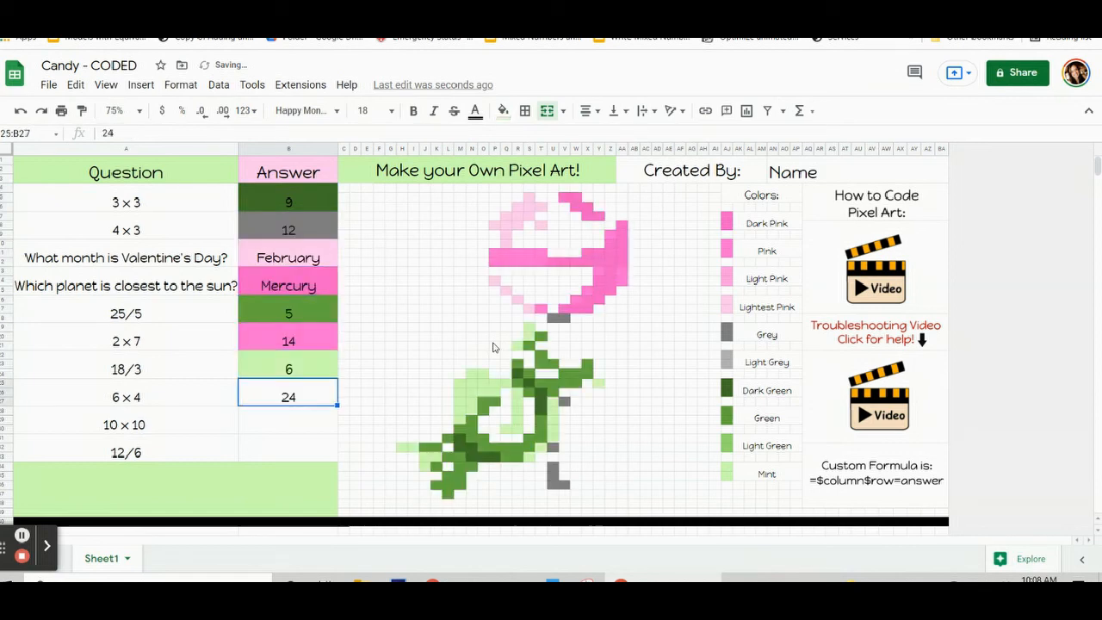
key("ctrl+y")
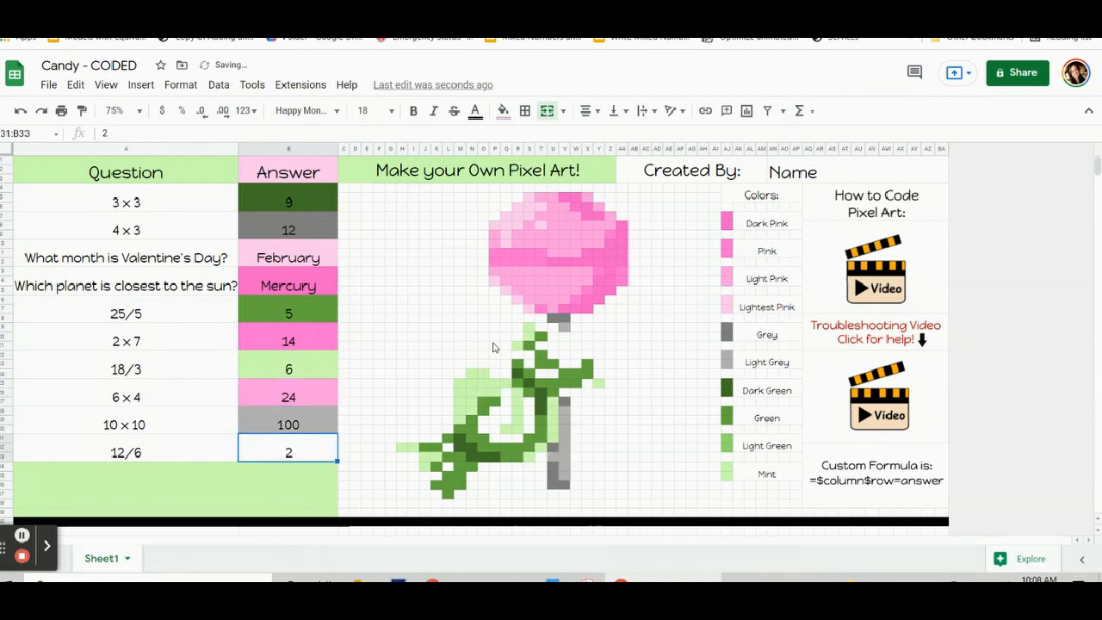